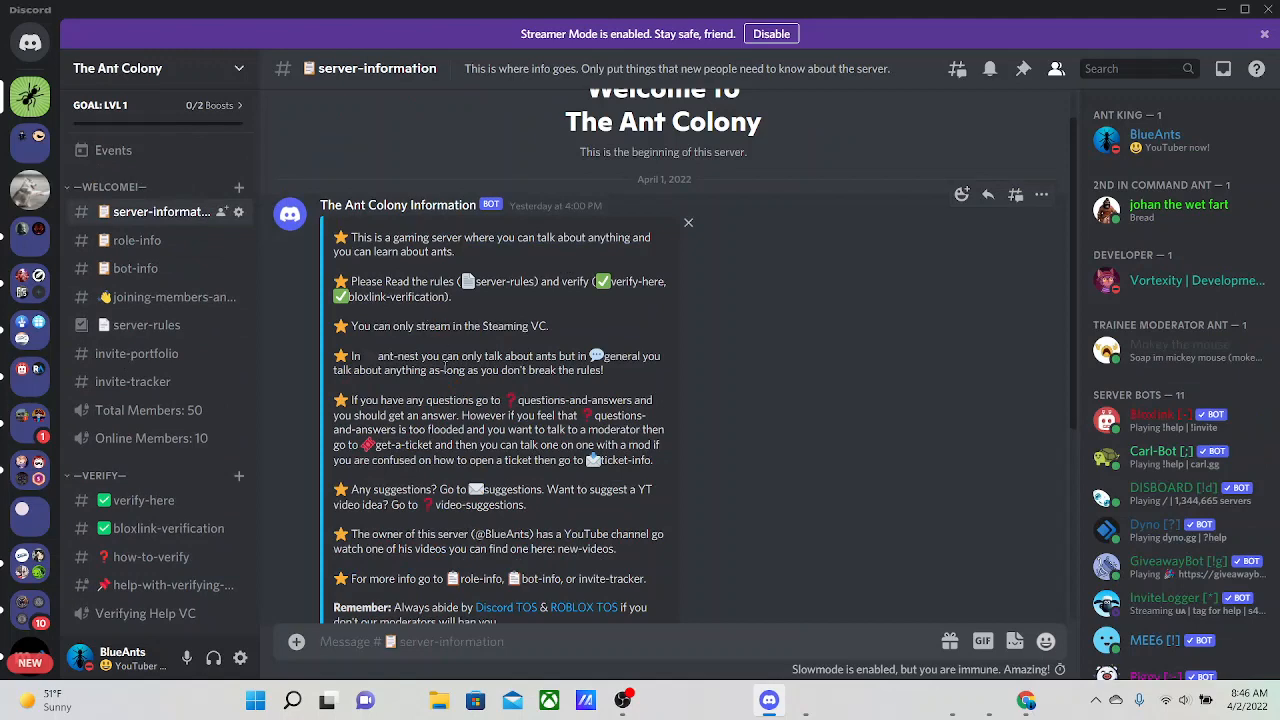
Examine the example embed message in the server-information channel, including where its Server Rules link leads
scroll(493, 404, "down", 3)
scroll(384, 270, "up", 4)
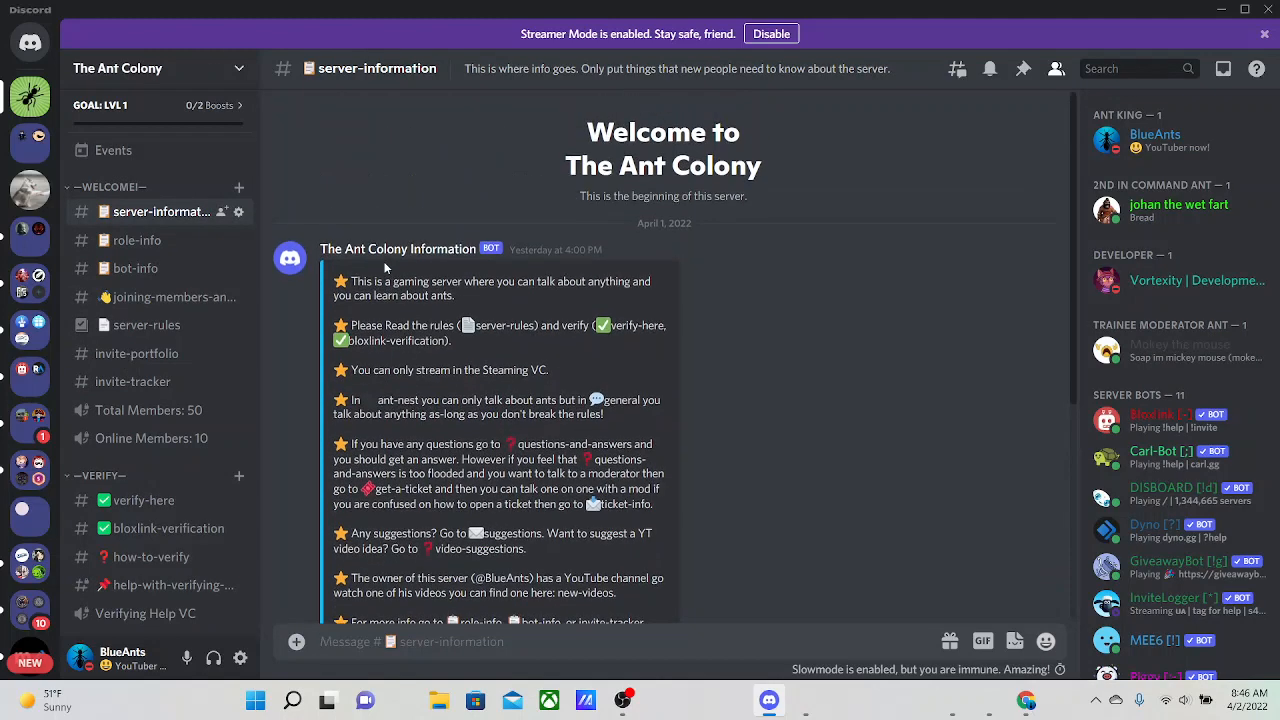
scroll(341, 205, "down", 2)
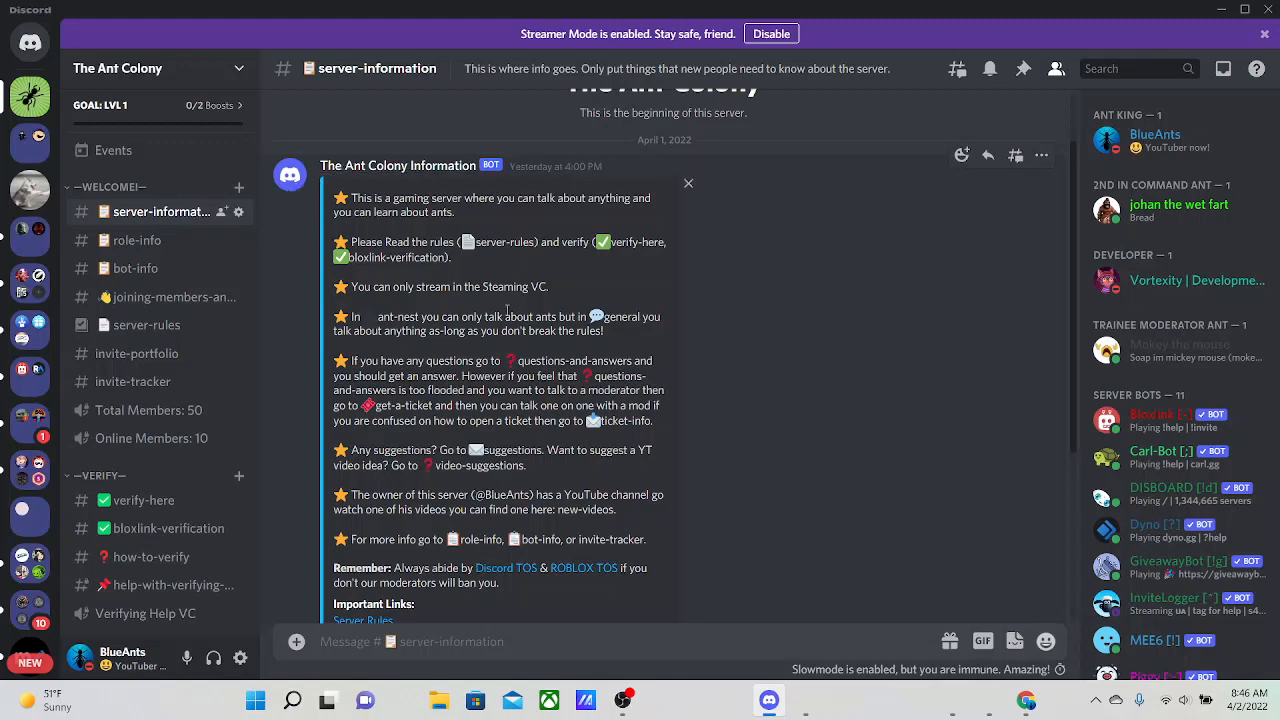
scroll(506, 310, "down", 5)
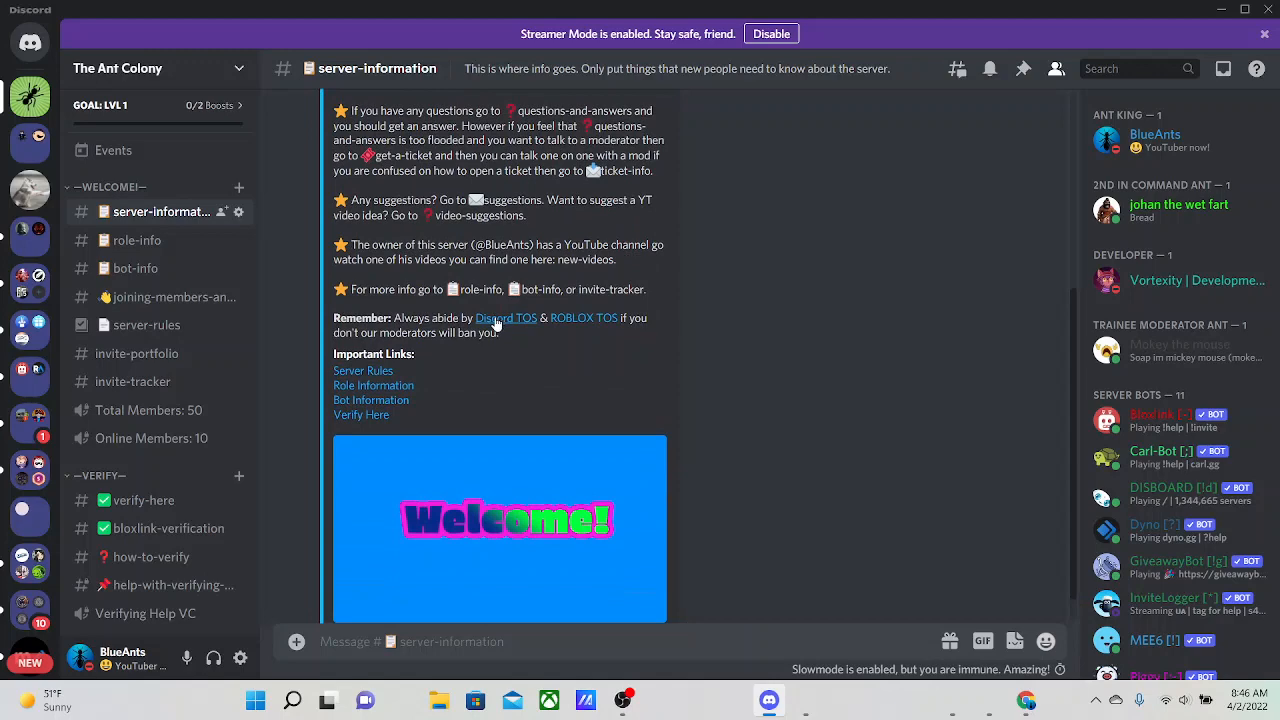
left_click(378, 371)
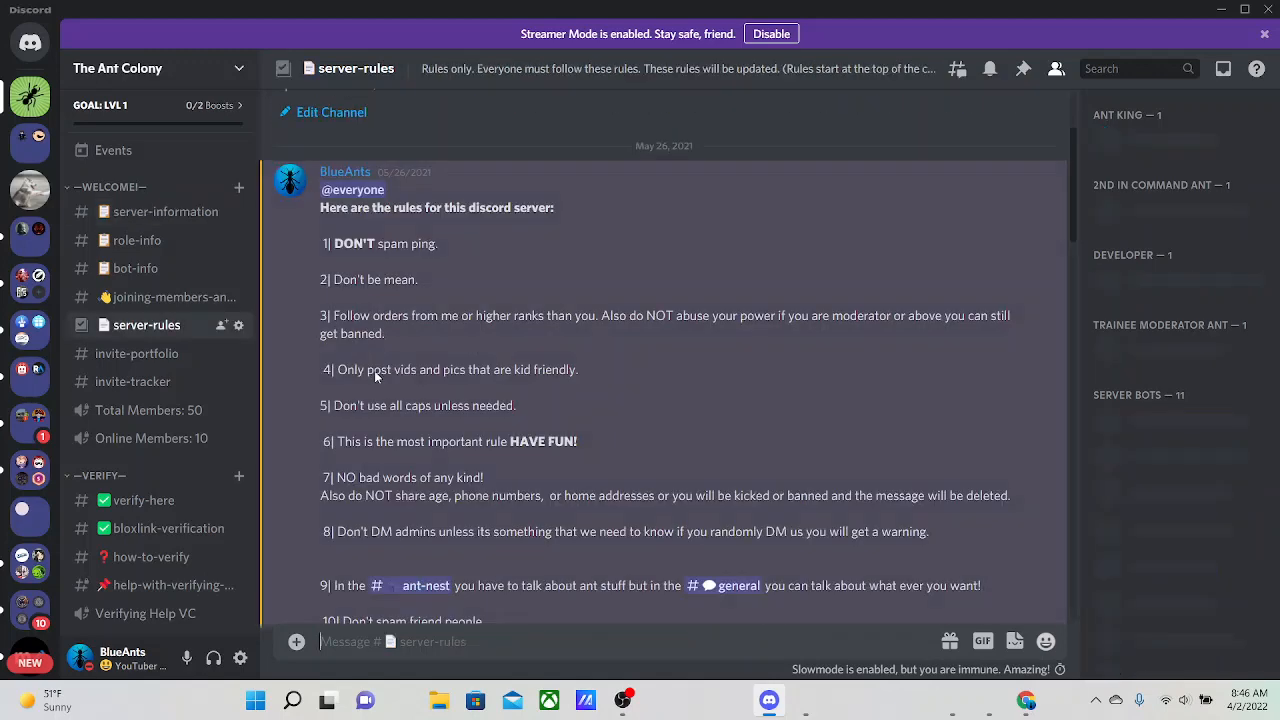
left_click(170, 220)
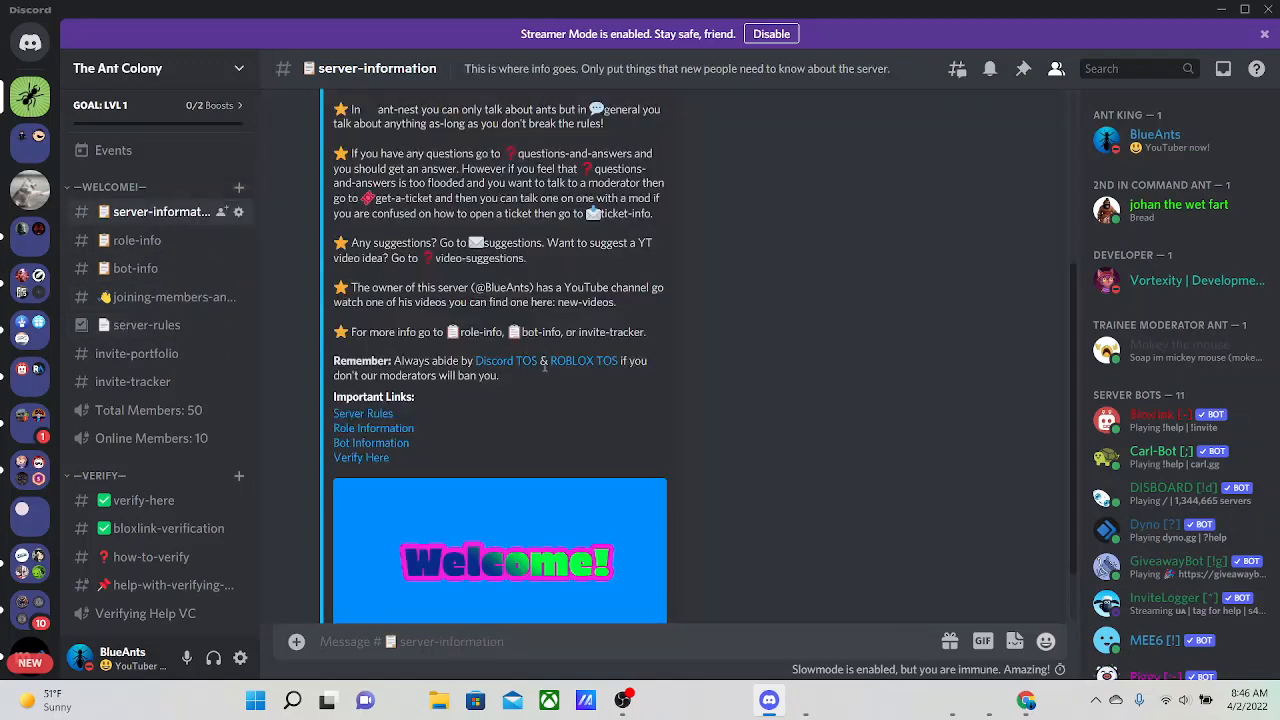
left_click(484, 367)
left_click(1042, 14)
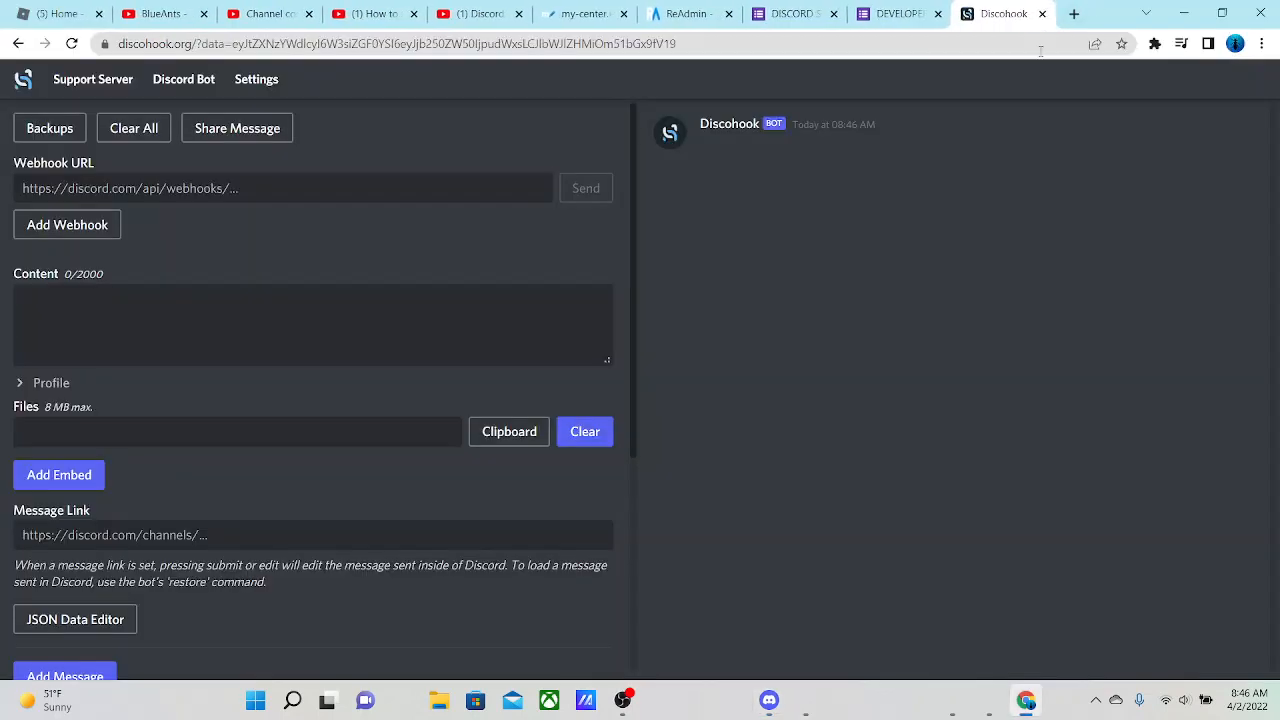
left_click(768, 700)
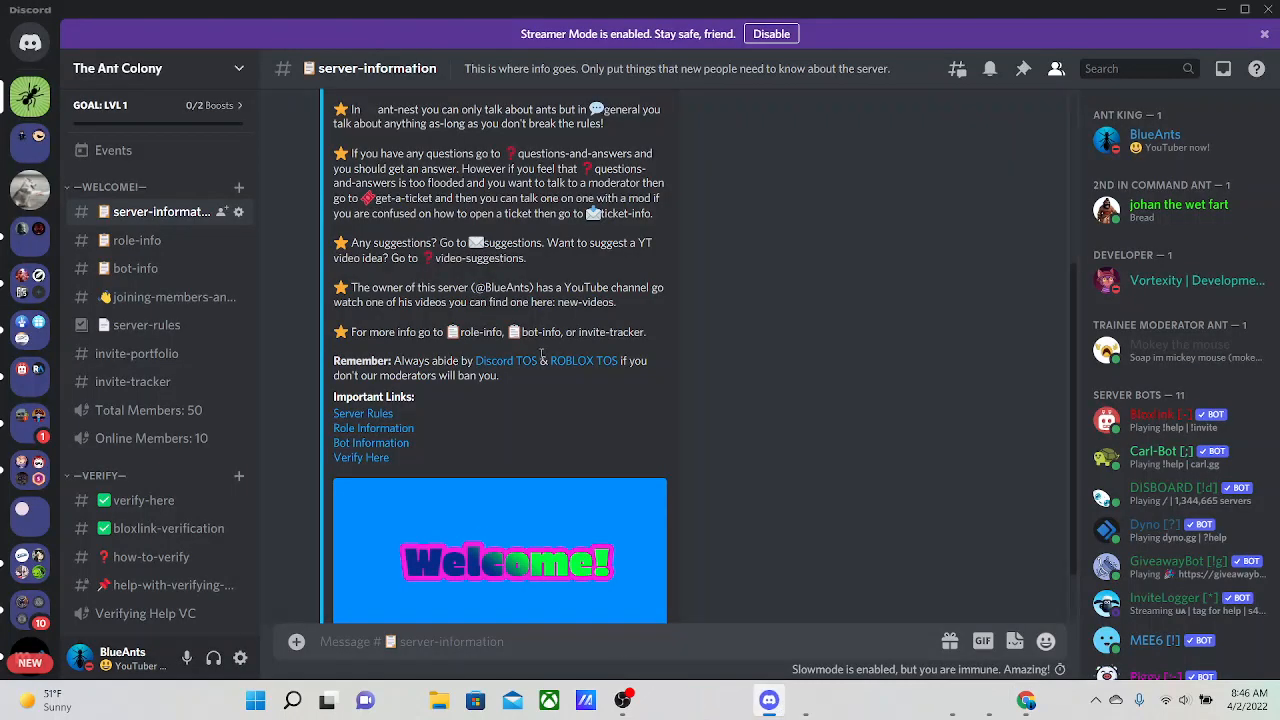
Look through the verification channels verify-here, bloxlink-verification and how-to-verify for more examples of embed messages
scroll(533, 355, "down", 1)
scroll(127, 303, "down", 4)
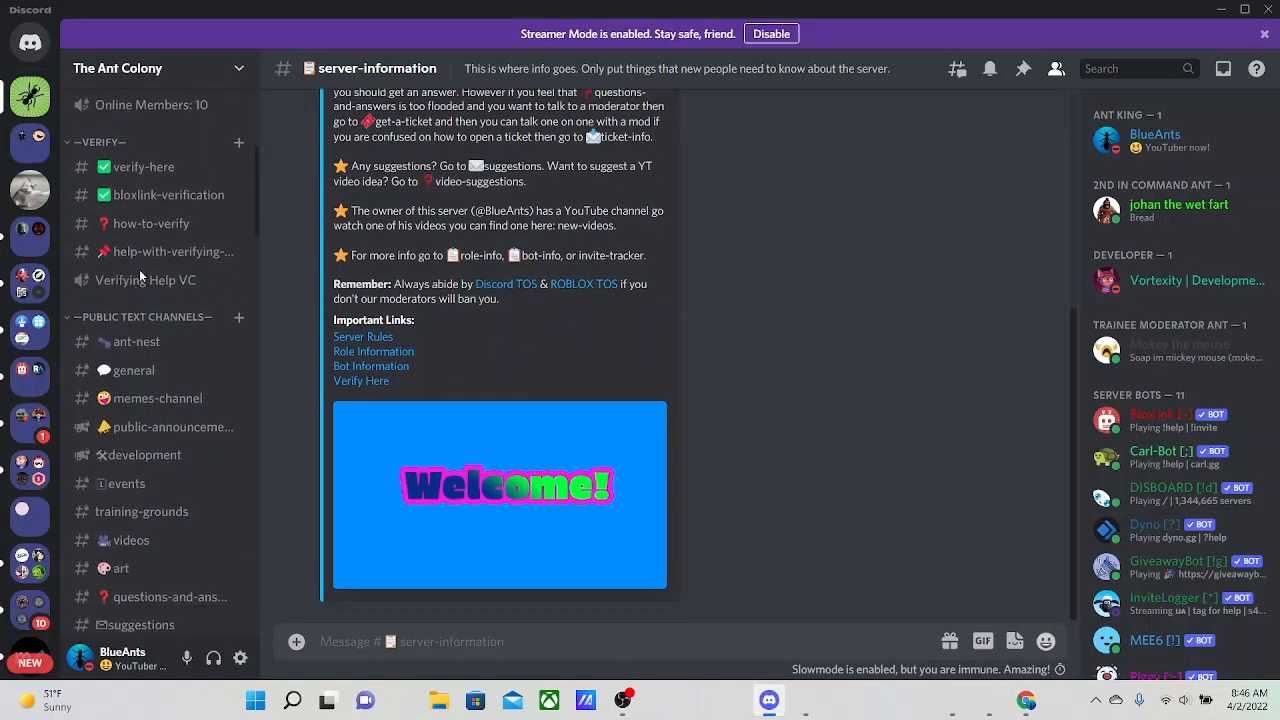
scroll(147, 214, "up", 1)
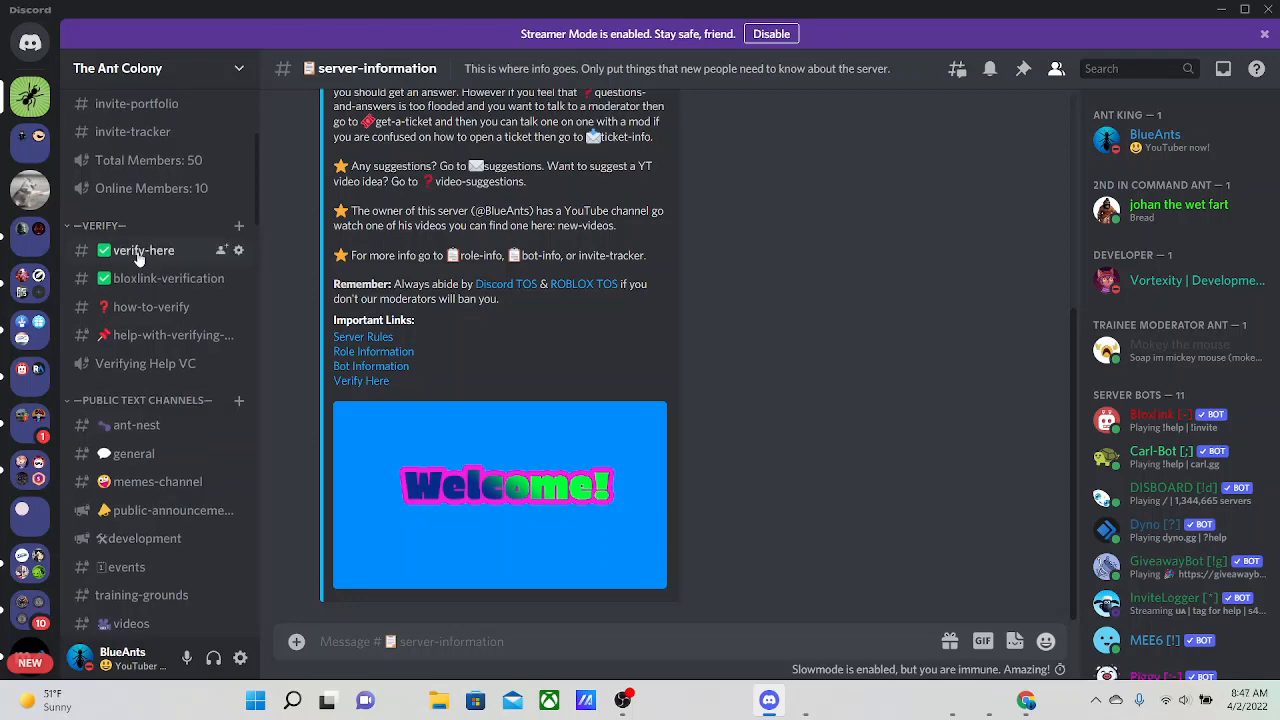
left_click(140, 252)
left_click(128, 282)
left_click(130, 309)
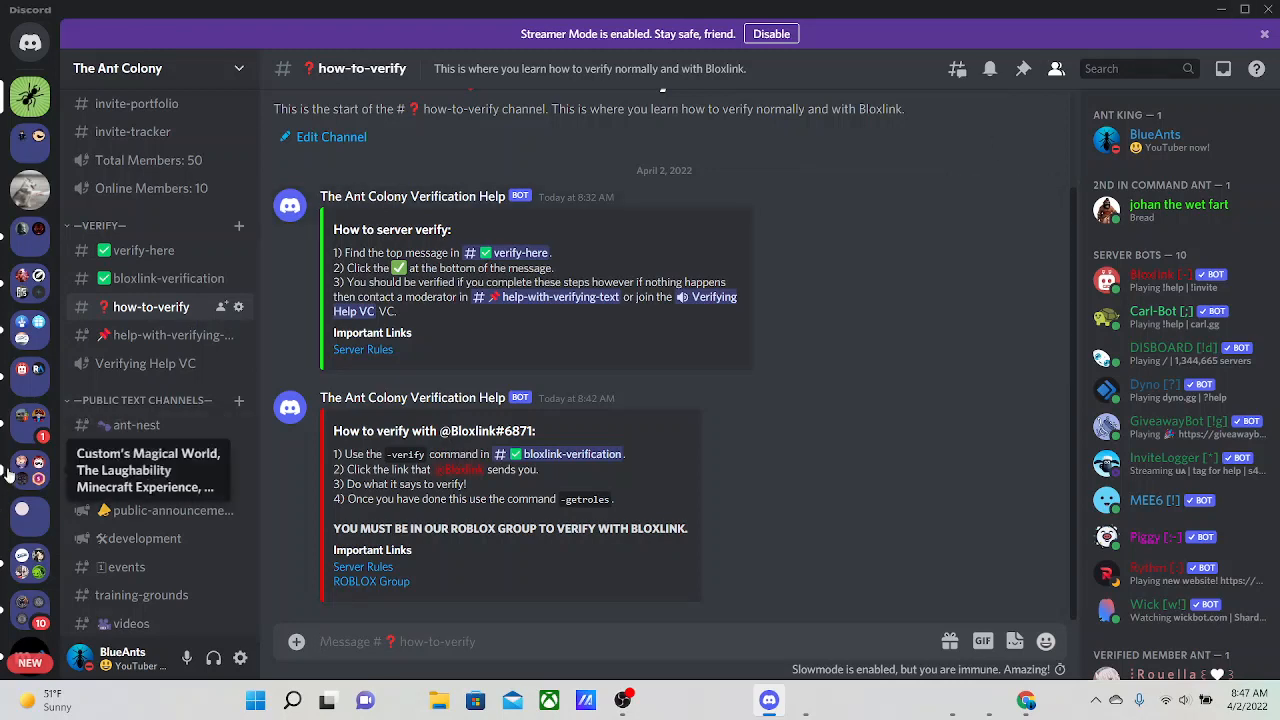
Open the Bee Hangout server at its bee-hangout channel
scroll(25, 430, "down", 6)
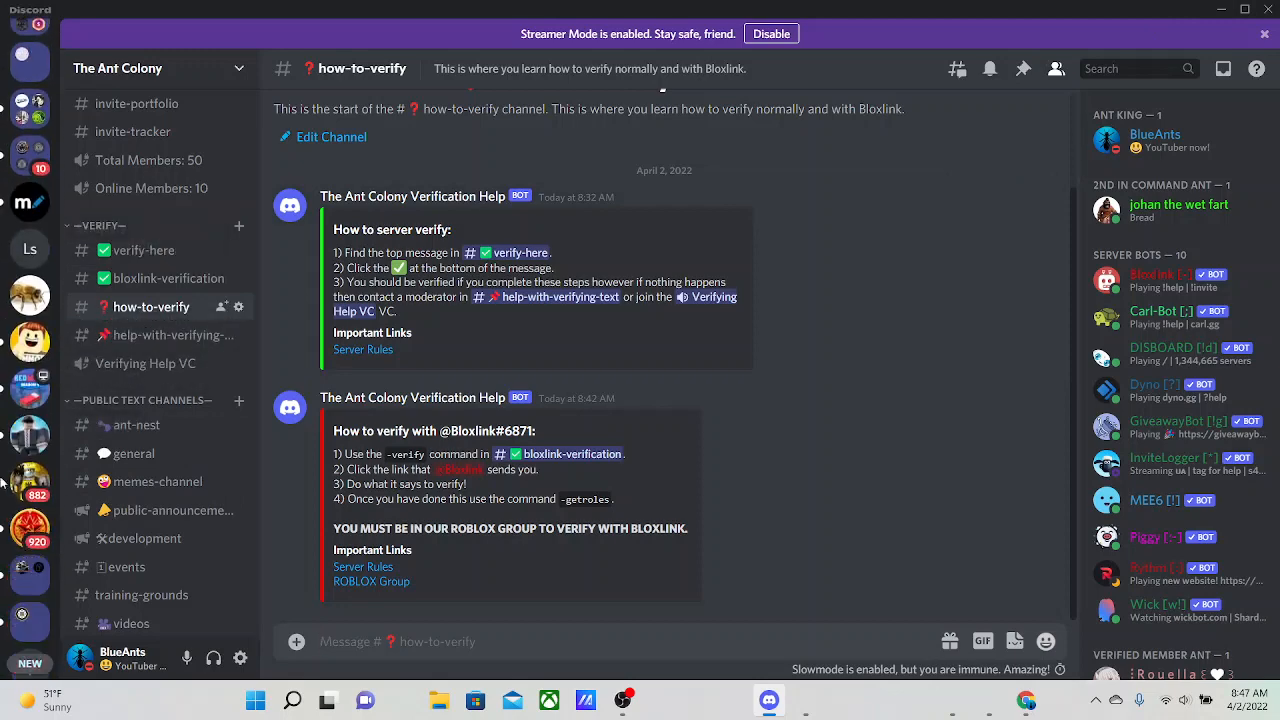
left_click(30, 250)
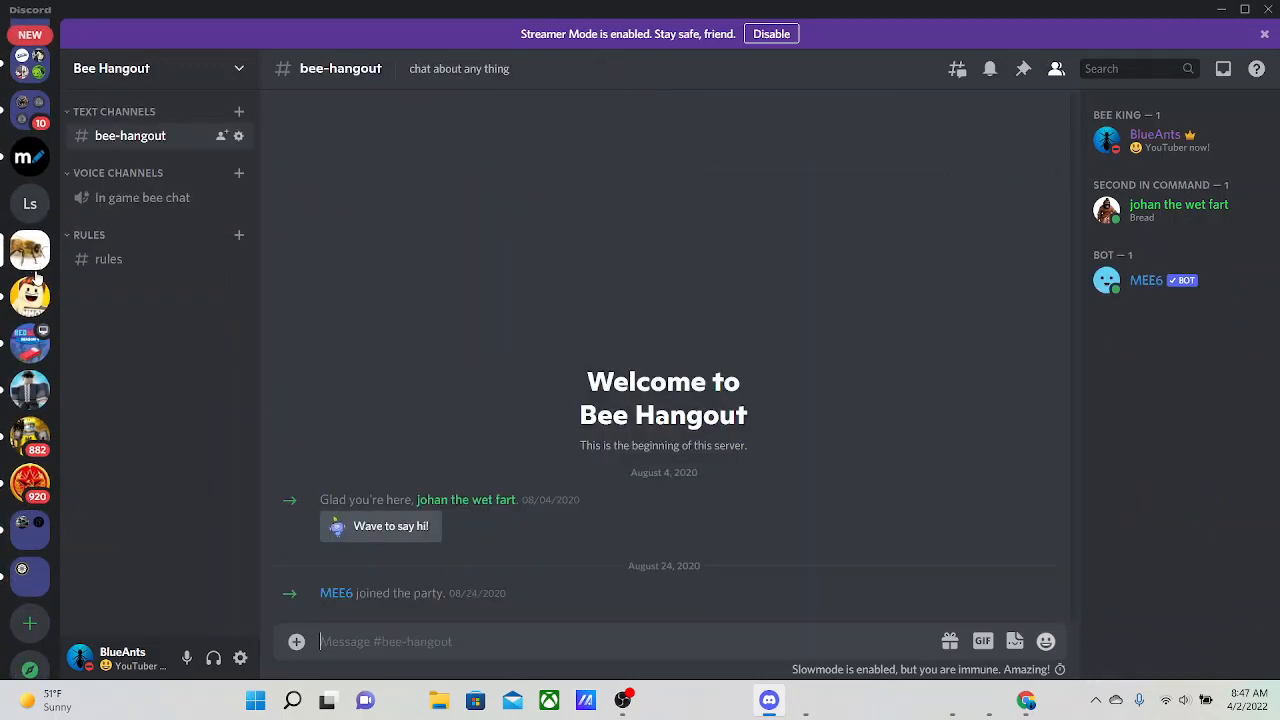
scroll(35, 362, "up", 3)
scroll(33, 362, "up", 5)
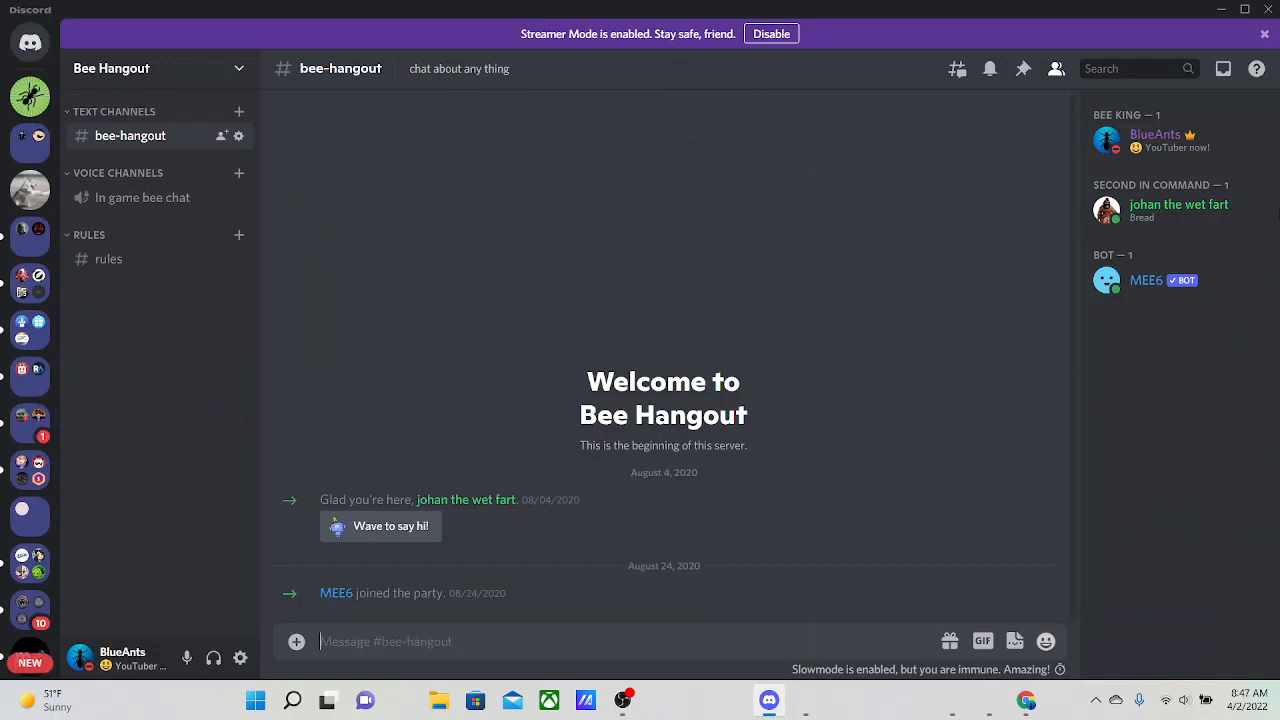
Switch to Discohook in the browser, show it full screen and clear all existing message content
left_click(1223, 12)
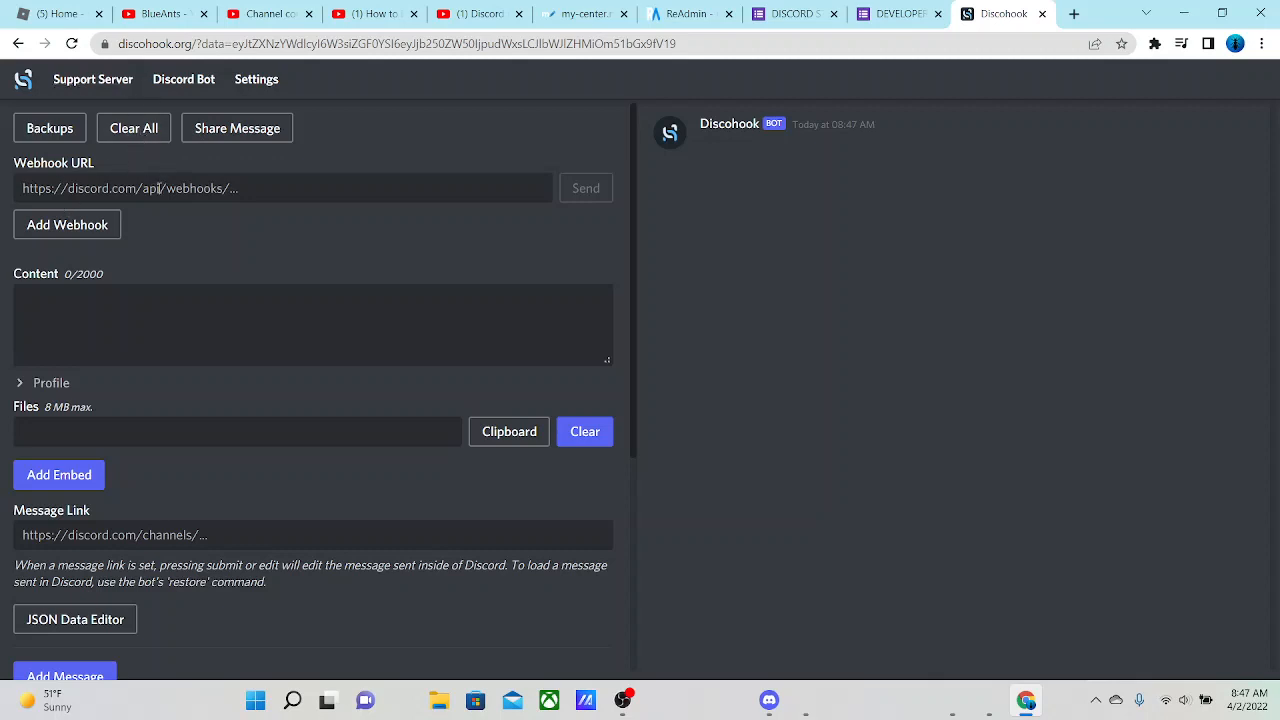
left_click(1262, 44)
left_click(1254, 201)
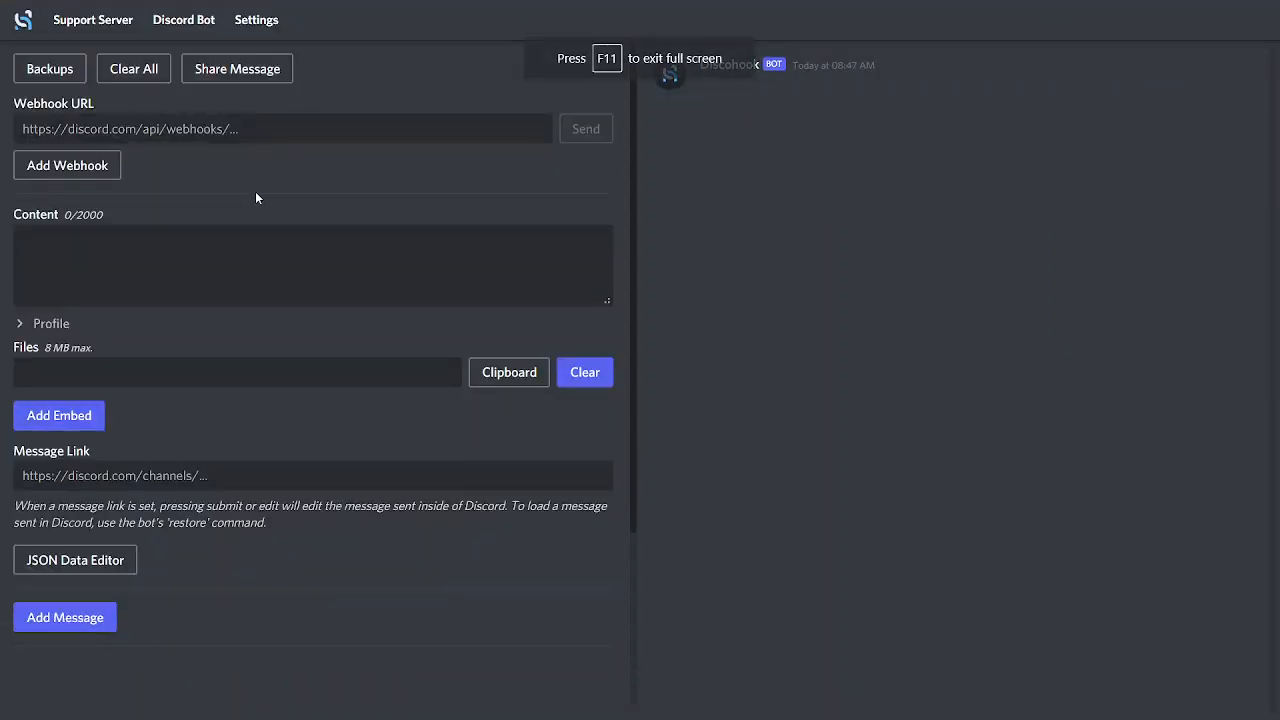
left_click(154, 74)
left_click(809, 405)
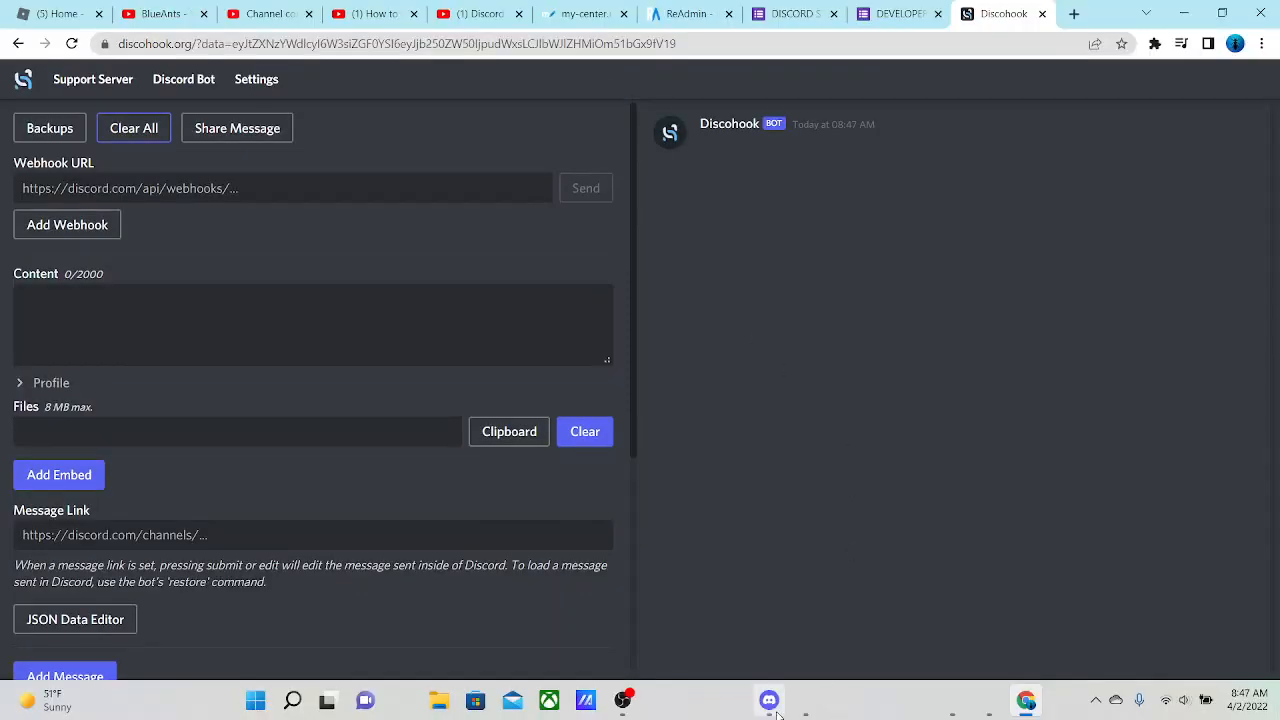
Switch to Discord and create a webhook in the bee-hangout channel's integrations, keeping its default name
left_click(768, 700)
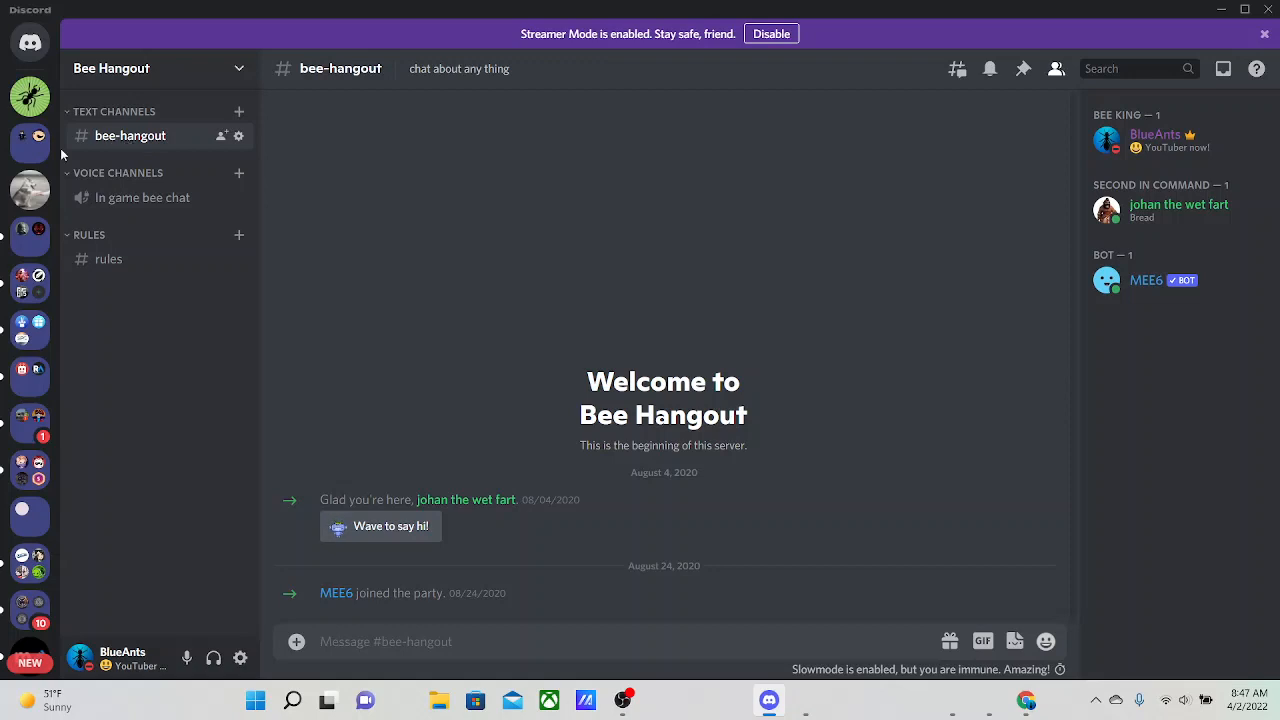
left_click(238, 135)
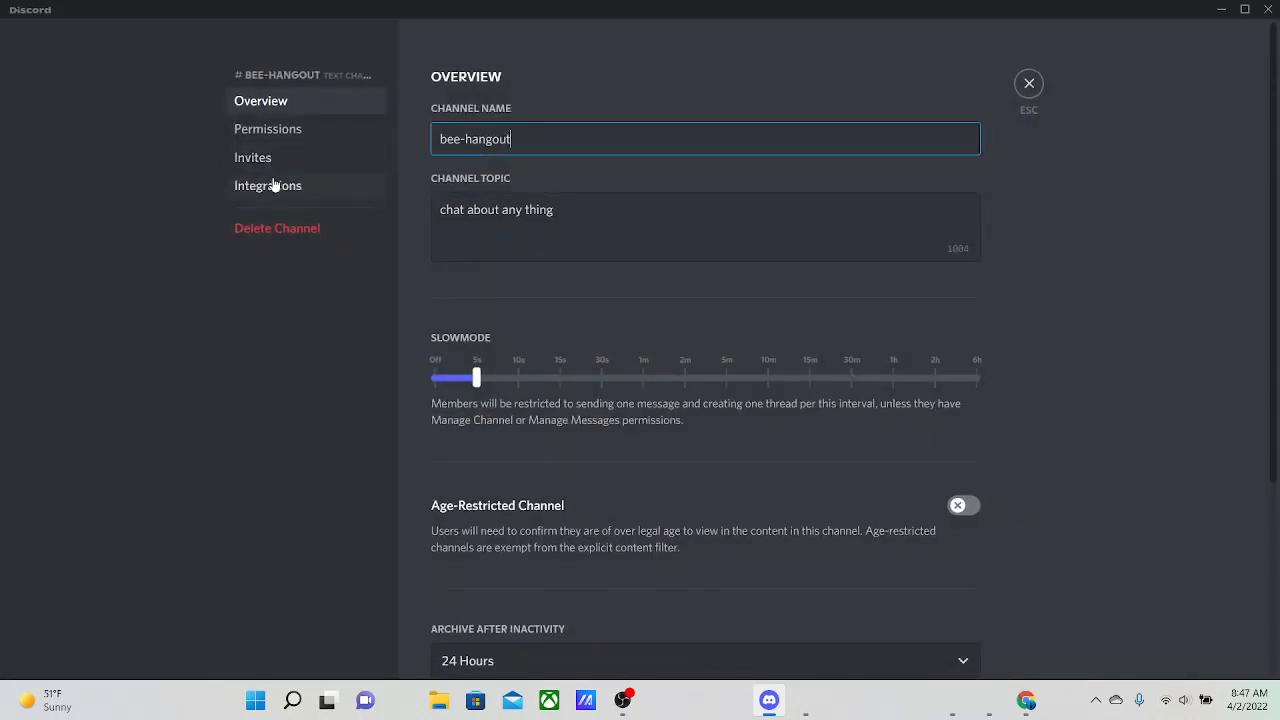
left_click(266, 185)
left_click(887, 263)
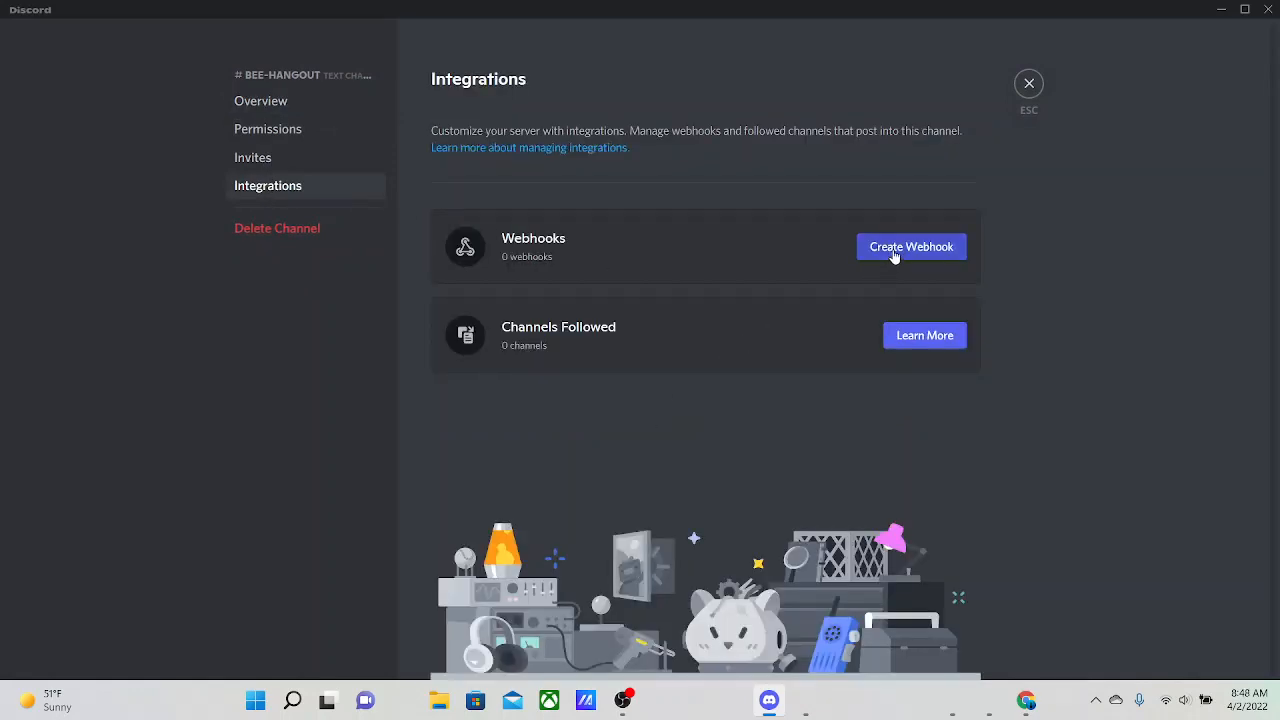
left_click_drag(678, 399, 526, 420)
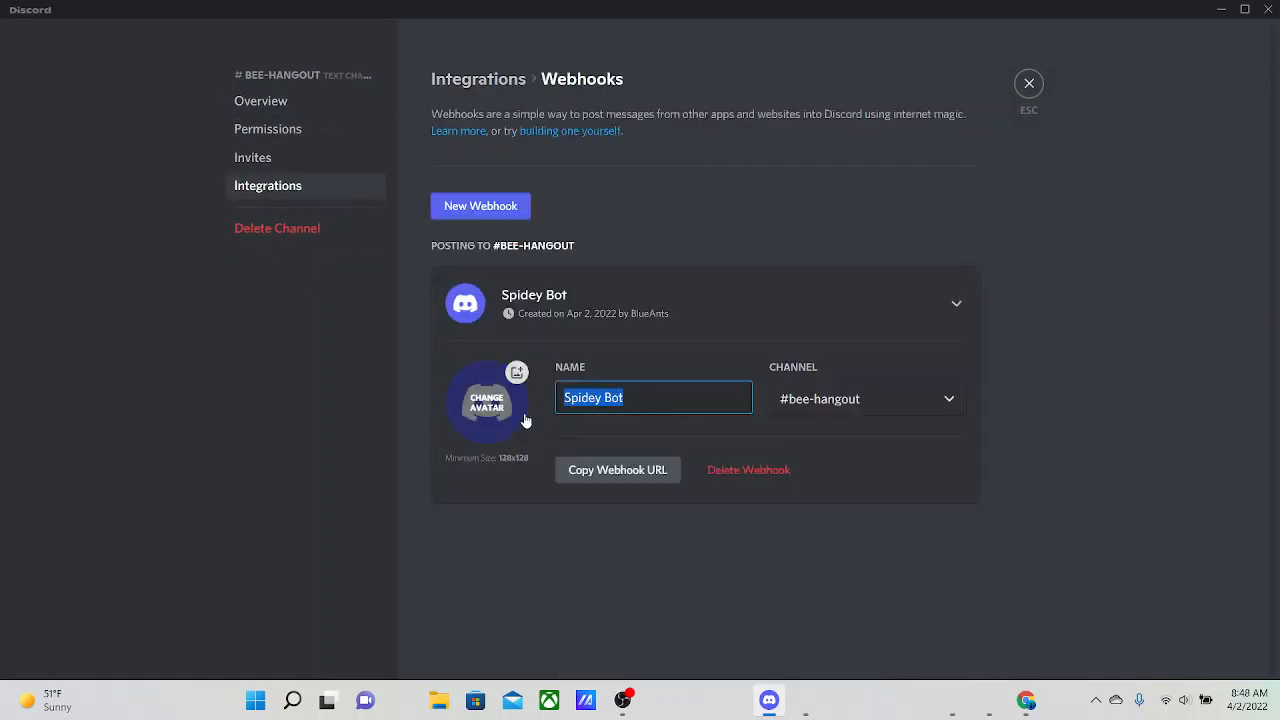
left_click(807, 580)
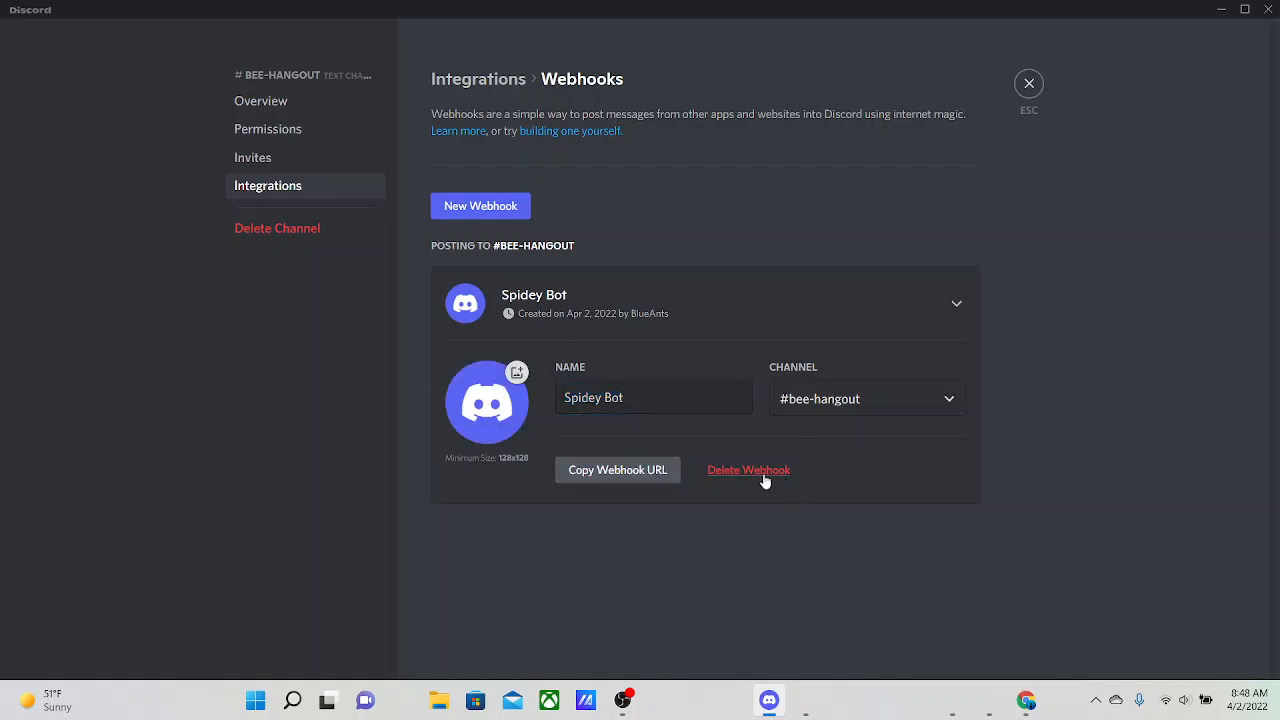
Copy the new webhook's URL and paste it into the Webhook URL field in Discohook
left_click(608, 475)
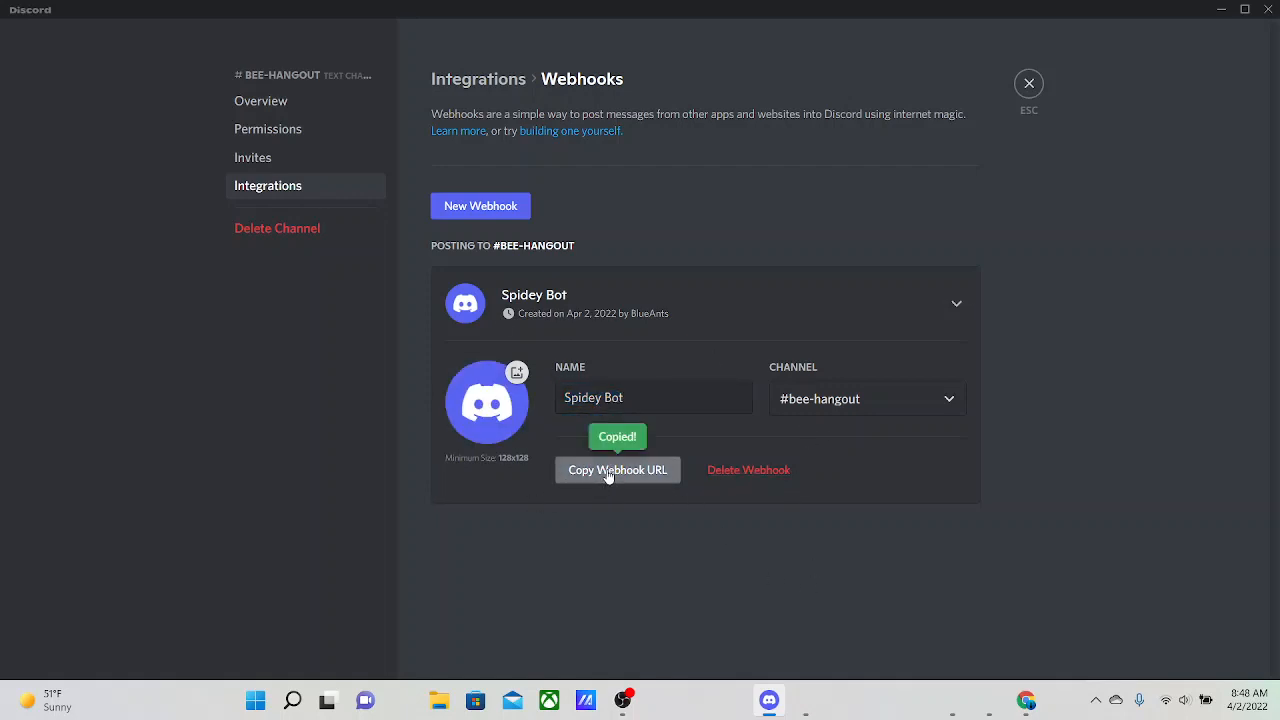
left_click(1029, 86)
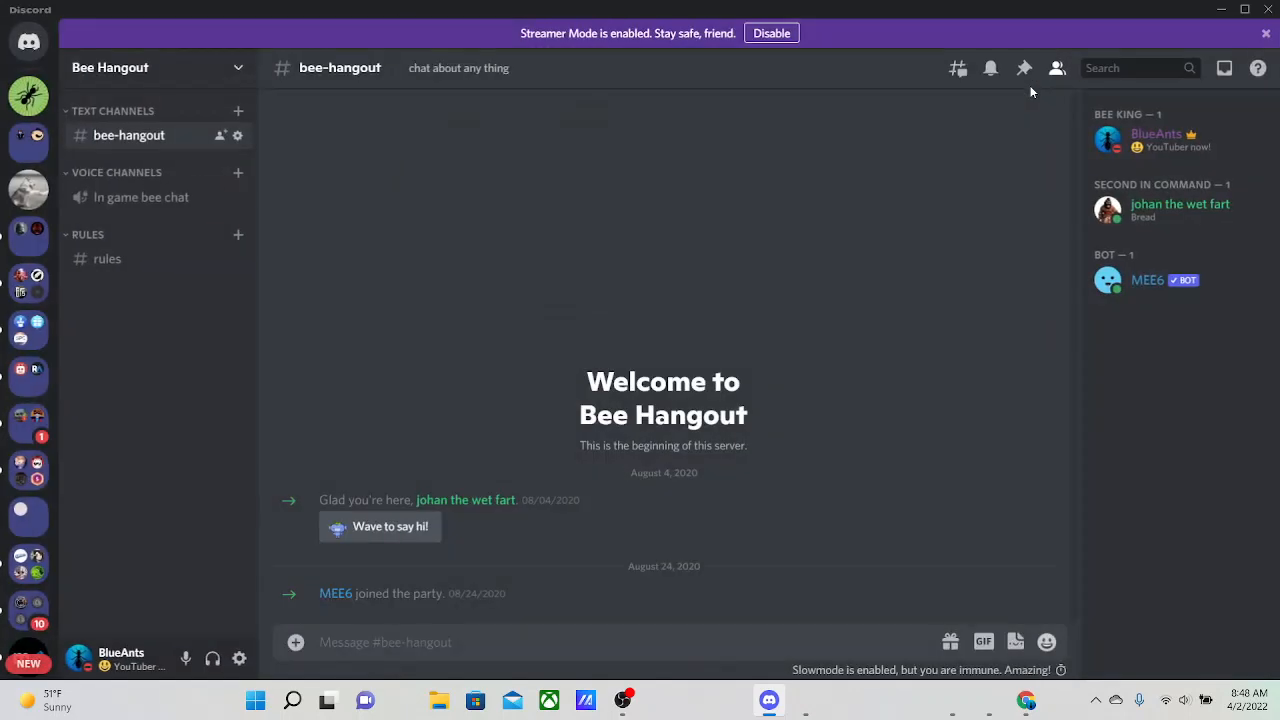
left_click(1221, 9)
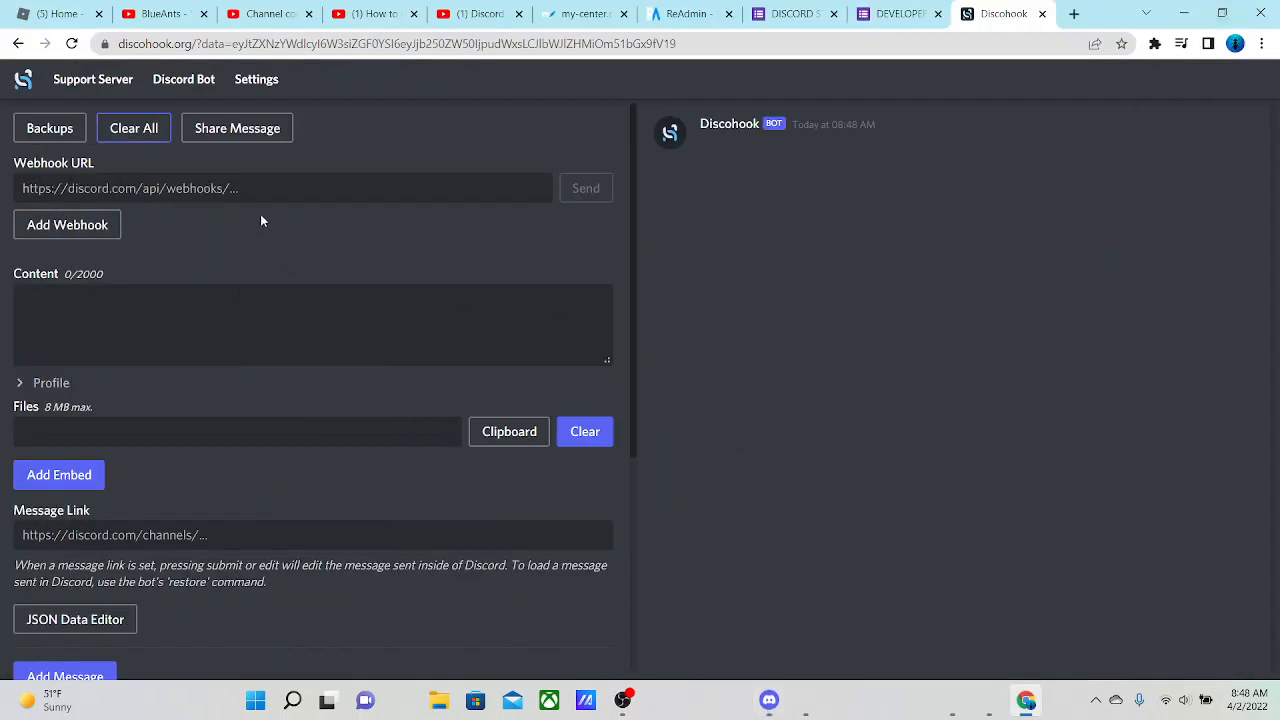
left_click(268, 195)
key("ctrl+v")
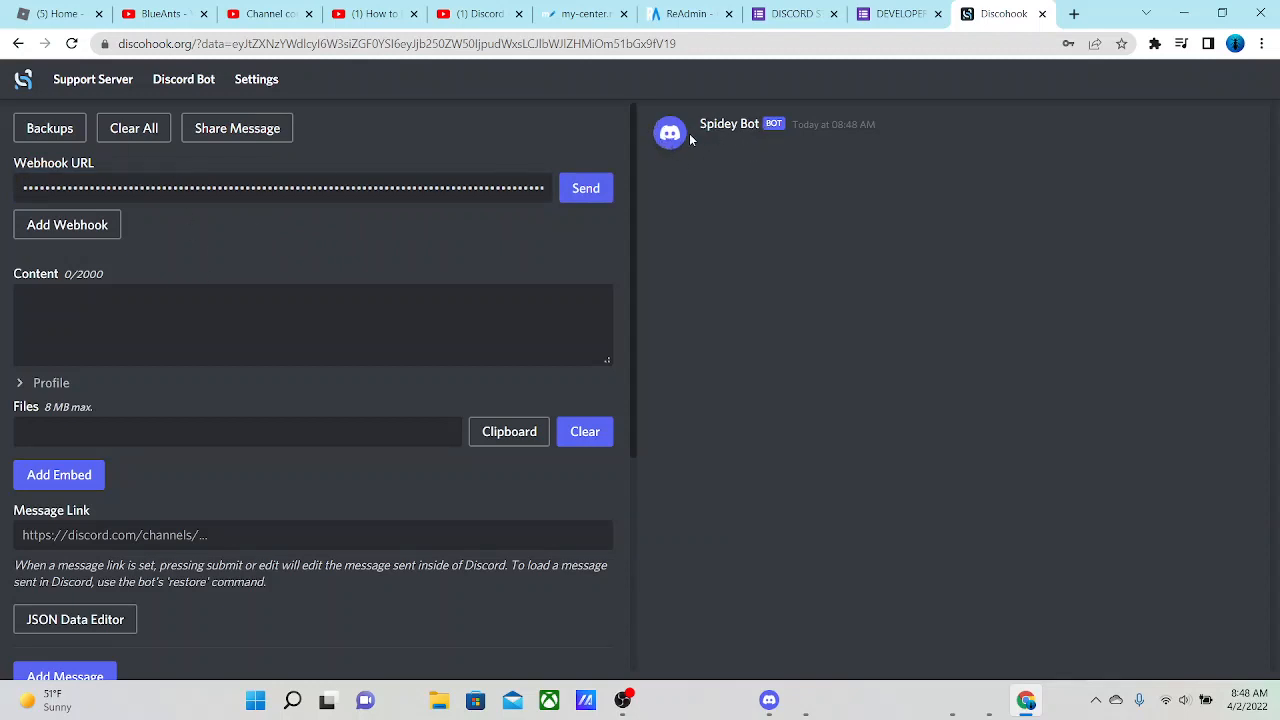
Set the message profile's username to "Bee Hangout" and collapse the profile settings
scroll(190, 320, "down", 1)
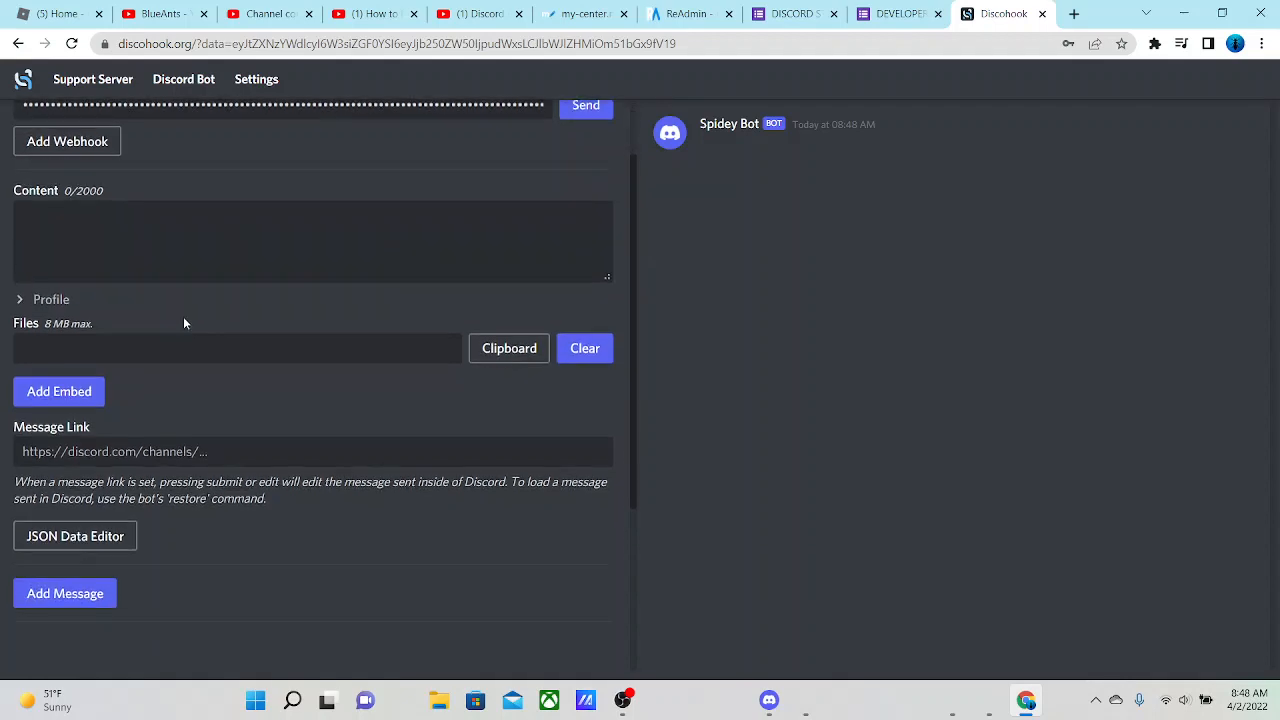
left_click(20, 303)
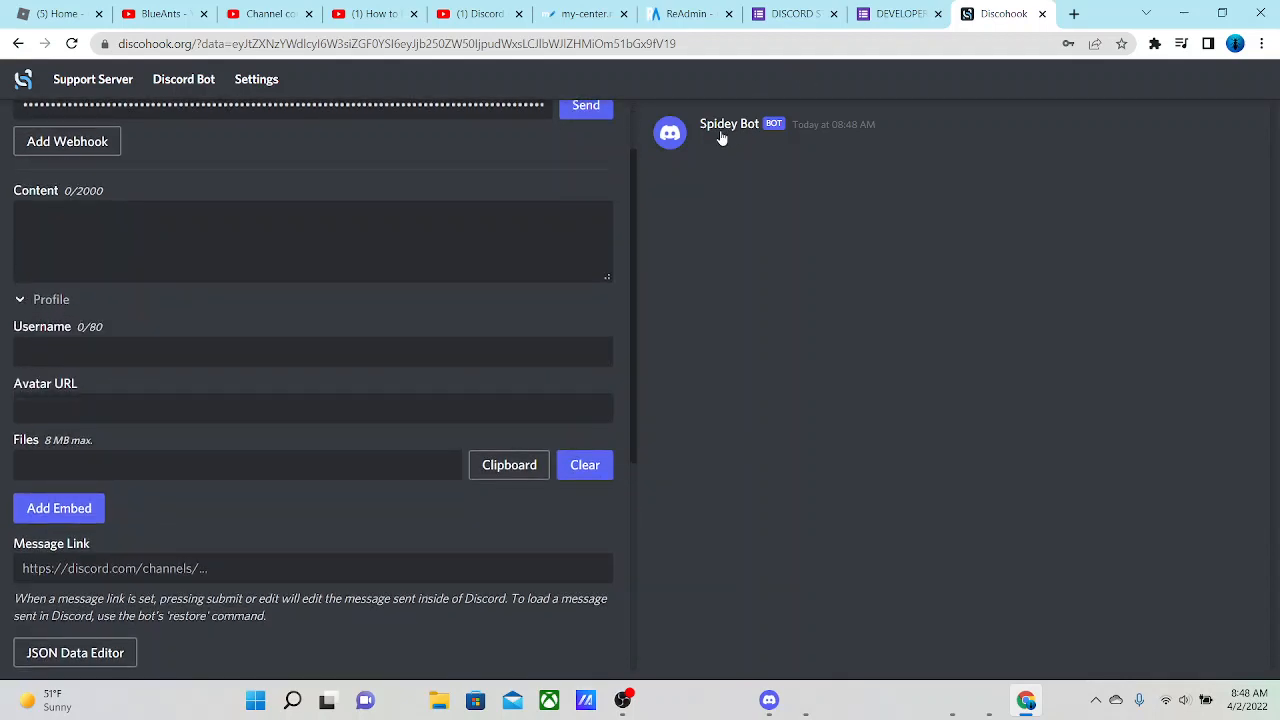
scroll(90, 354, "down", 1)
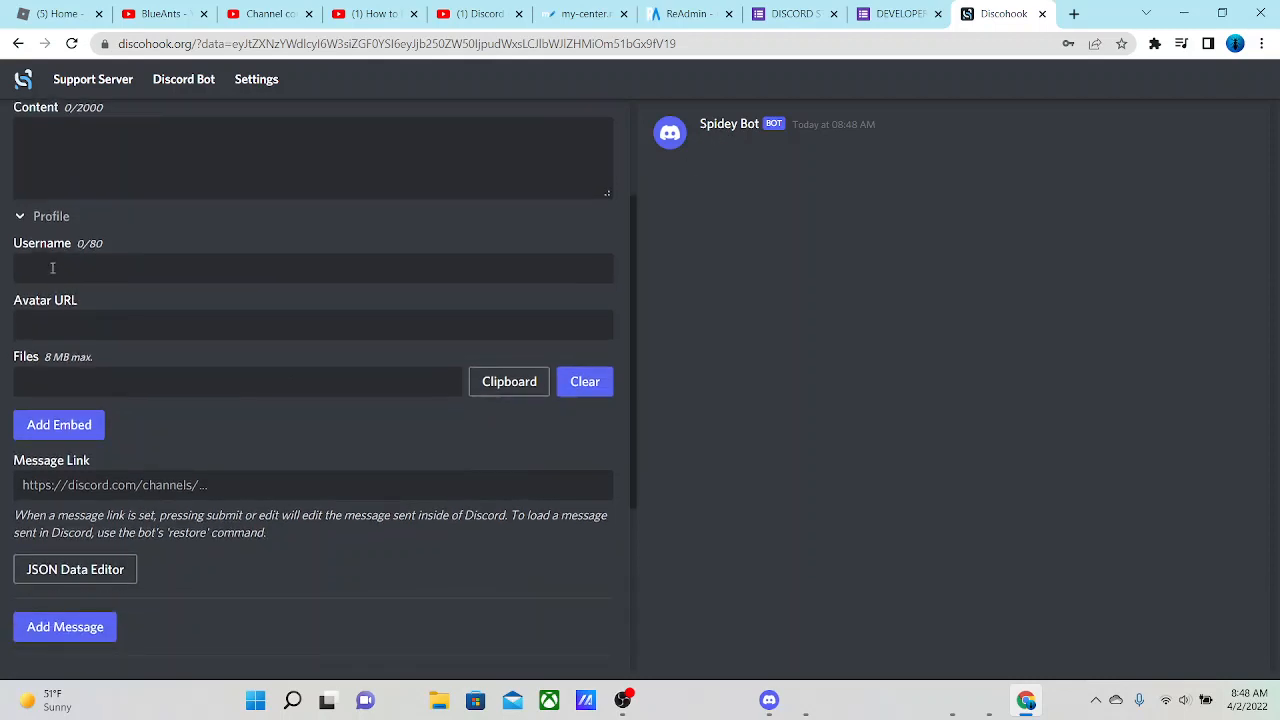
left_click(22, 262)
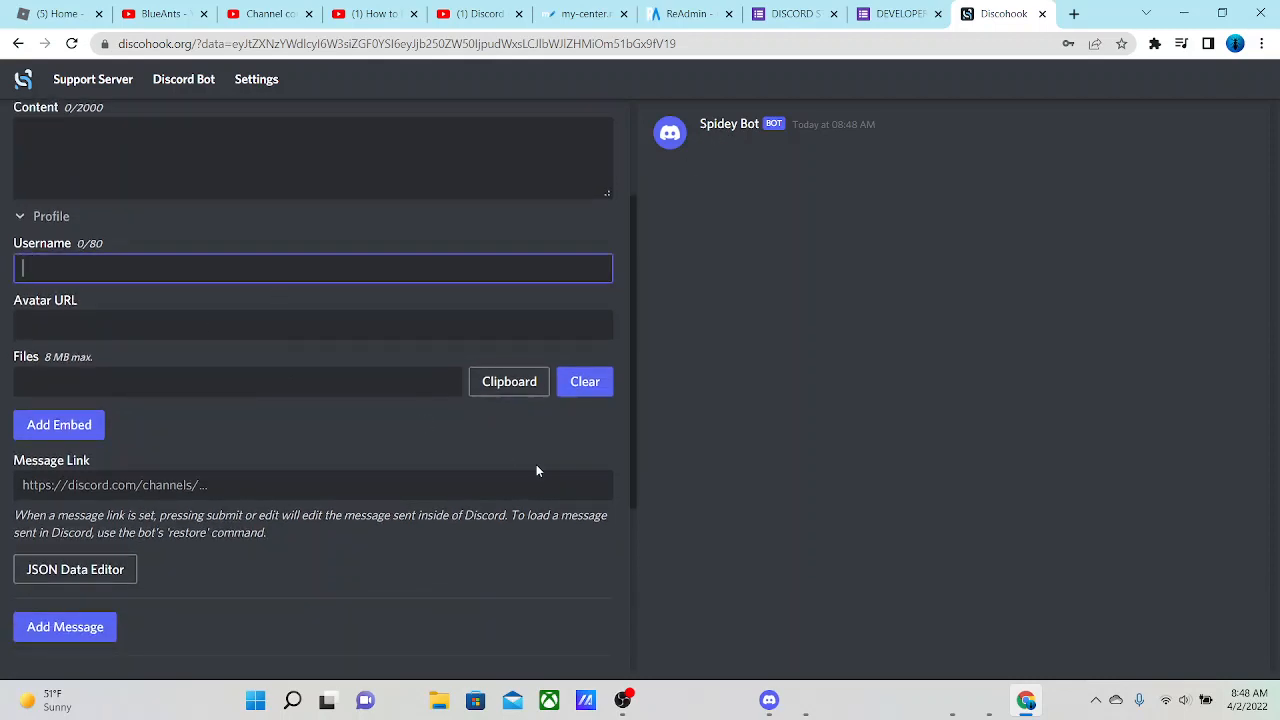
left_click(769, 700)
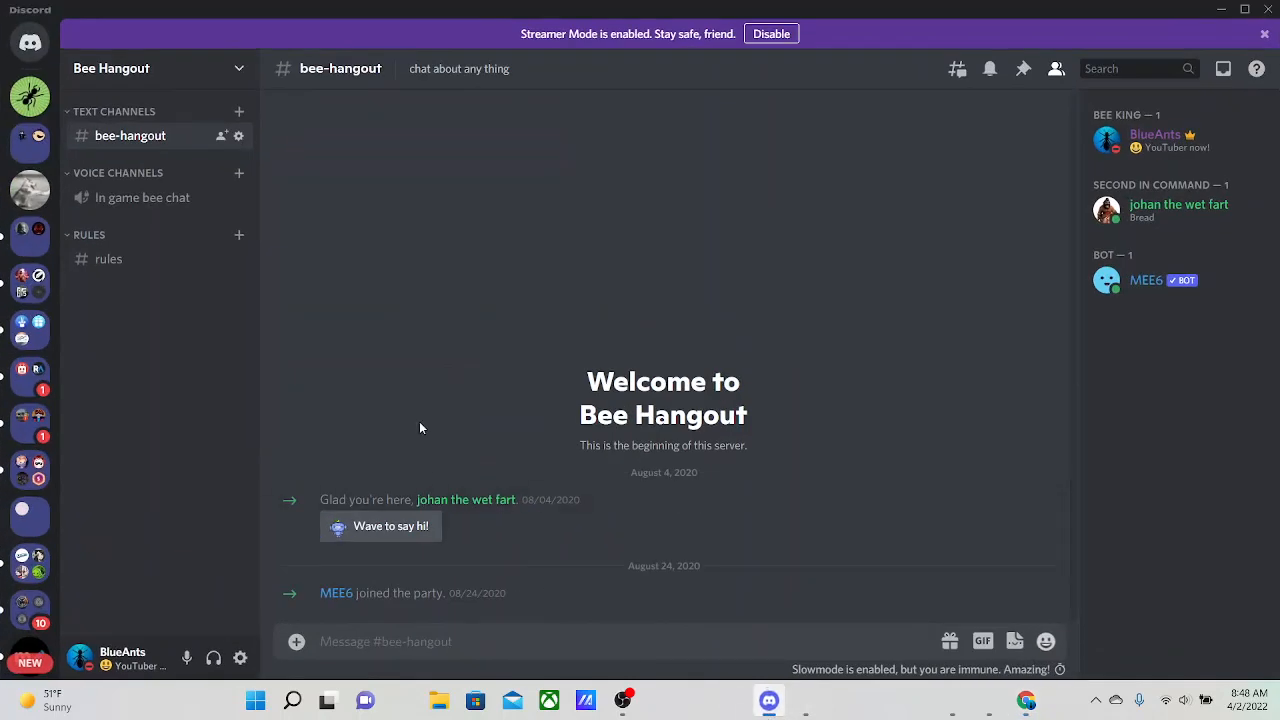
left_click(1272, 8)
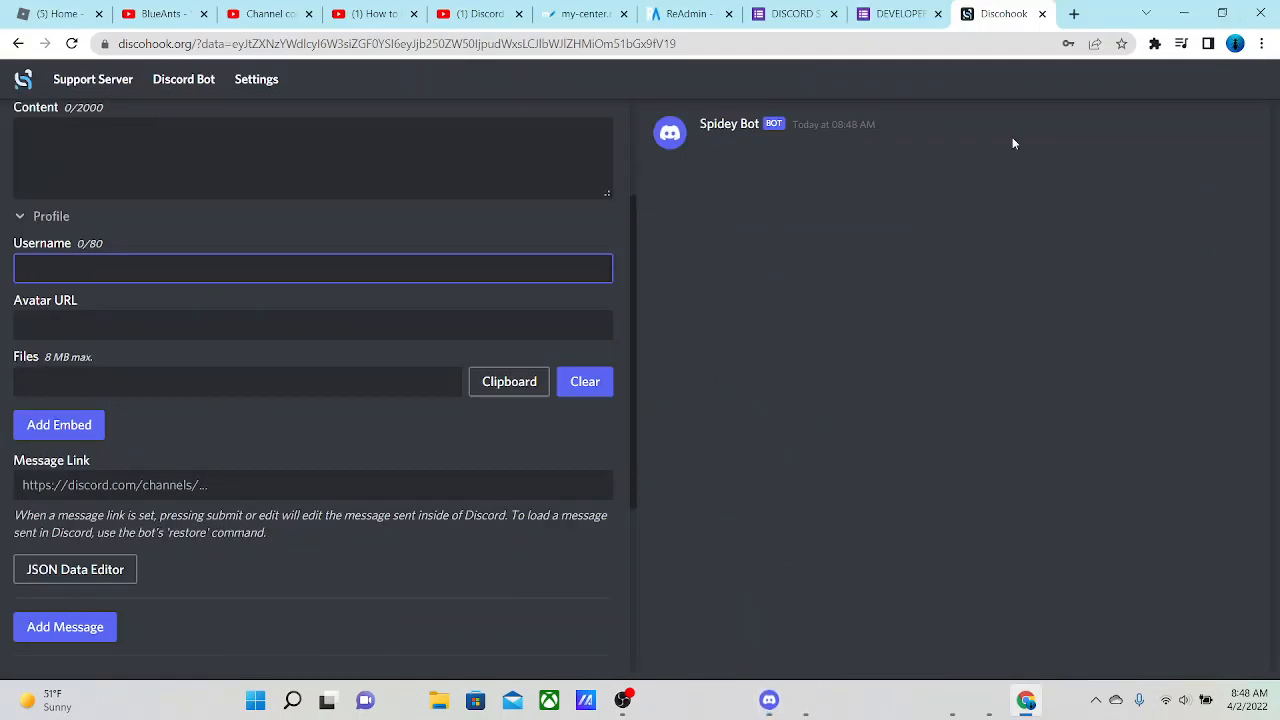
type("Be")
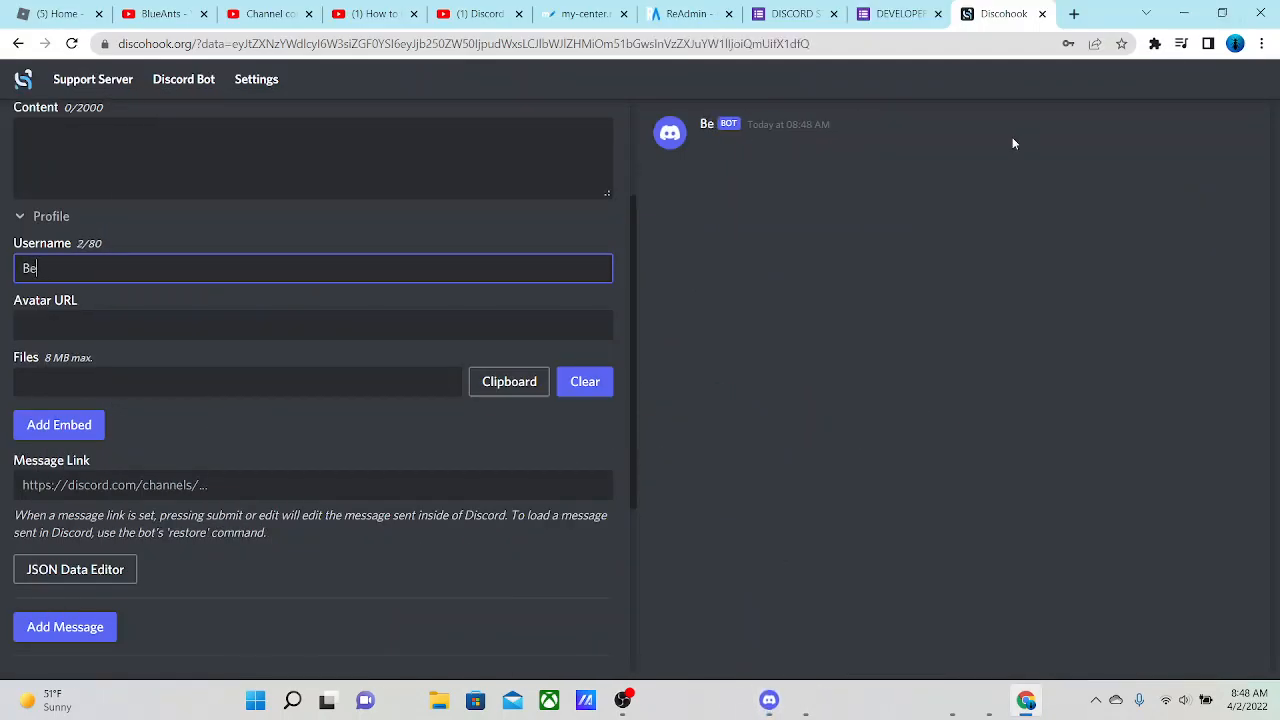
type("e H")
type("ig")
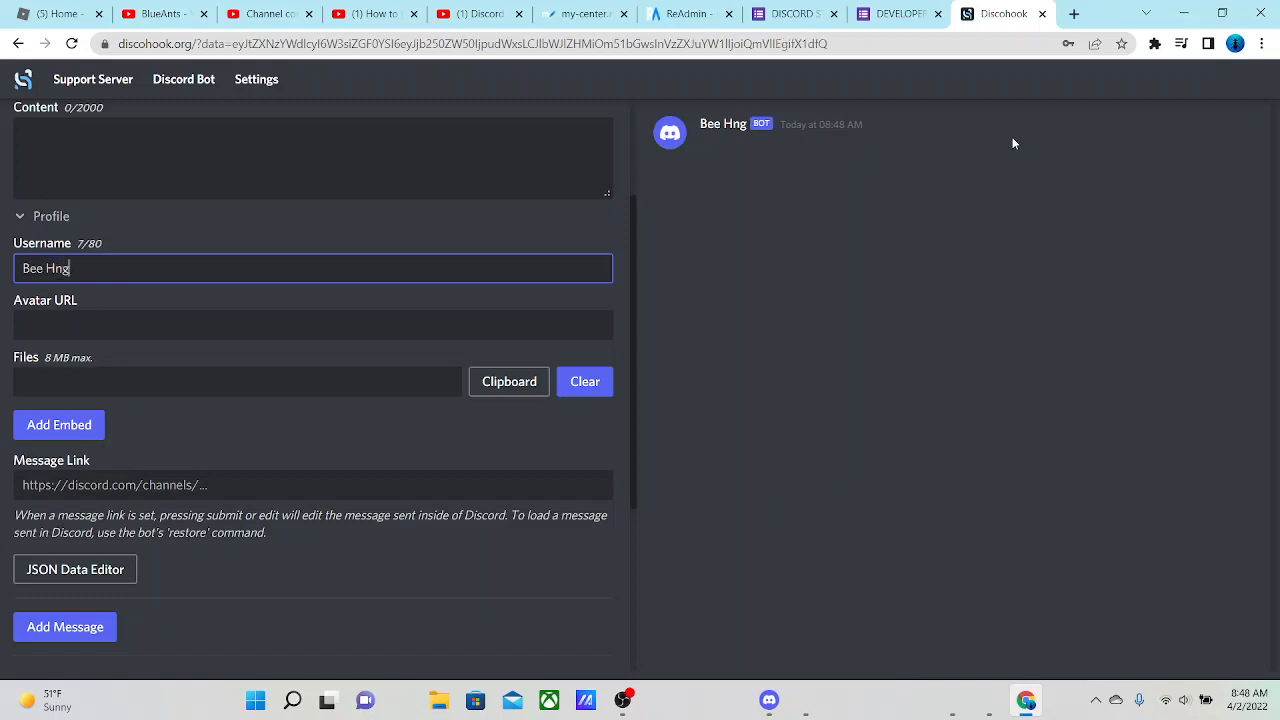
key("BackSpace")
key("BackSpace")
type("angout")
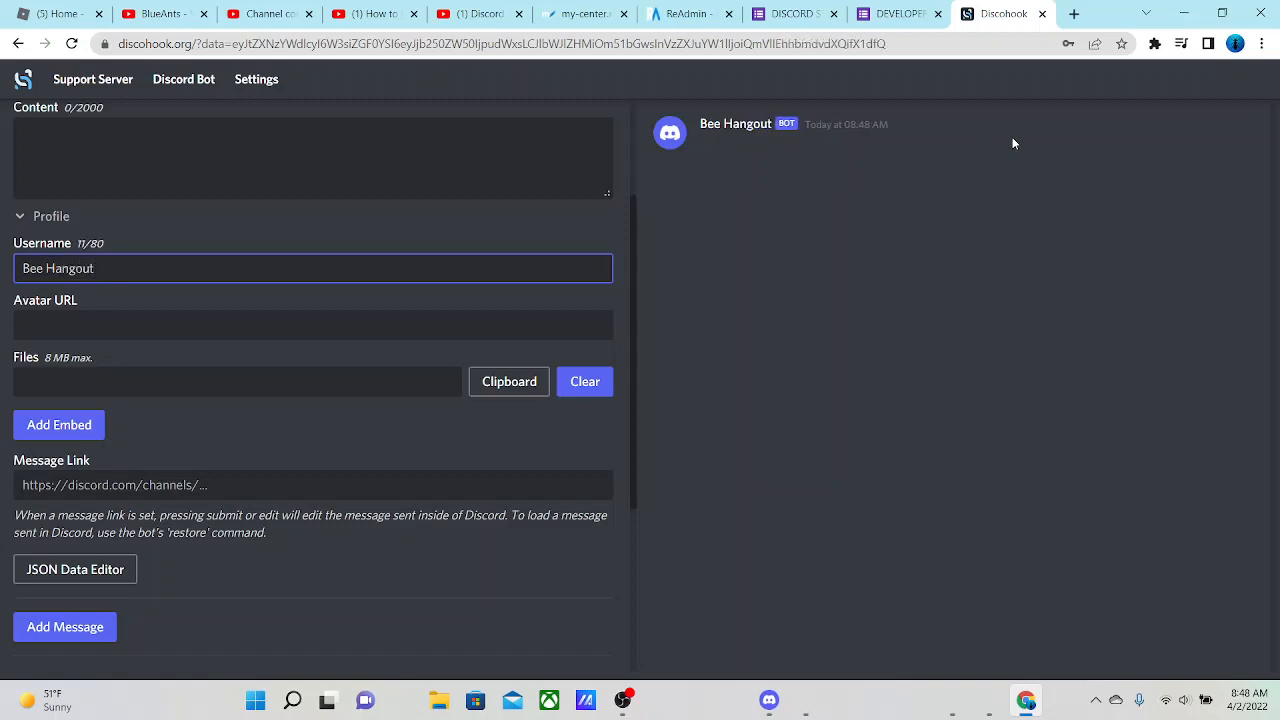
left_click(1012, 140)
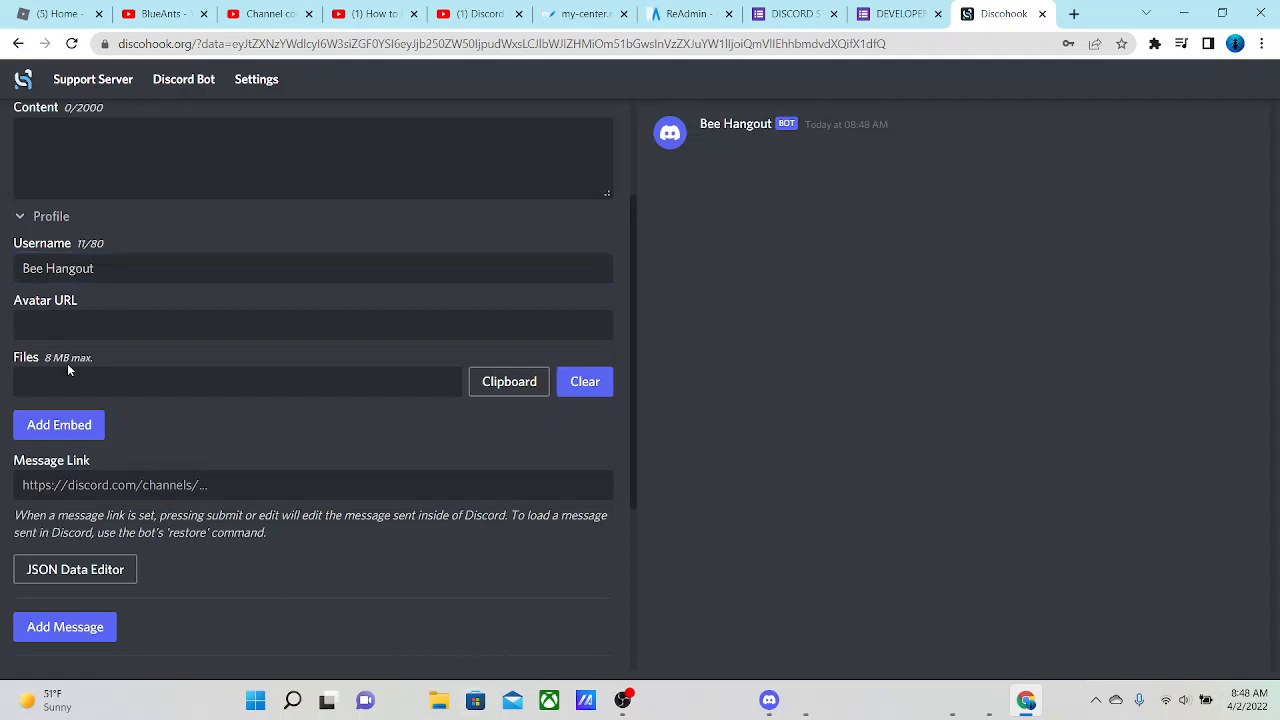
left_click(29, 218)
scroll(250, 410, "up", 3)
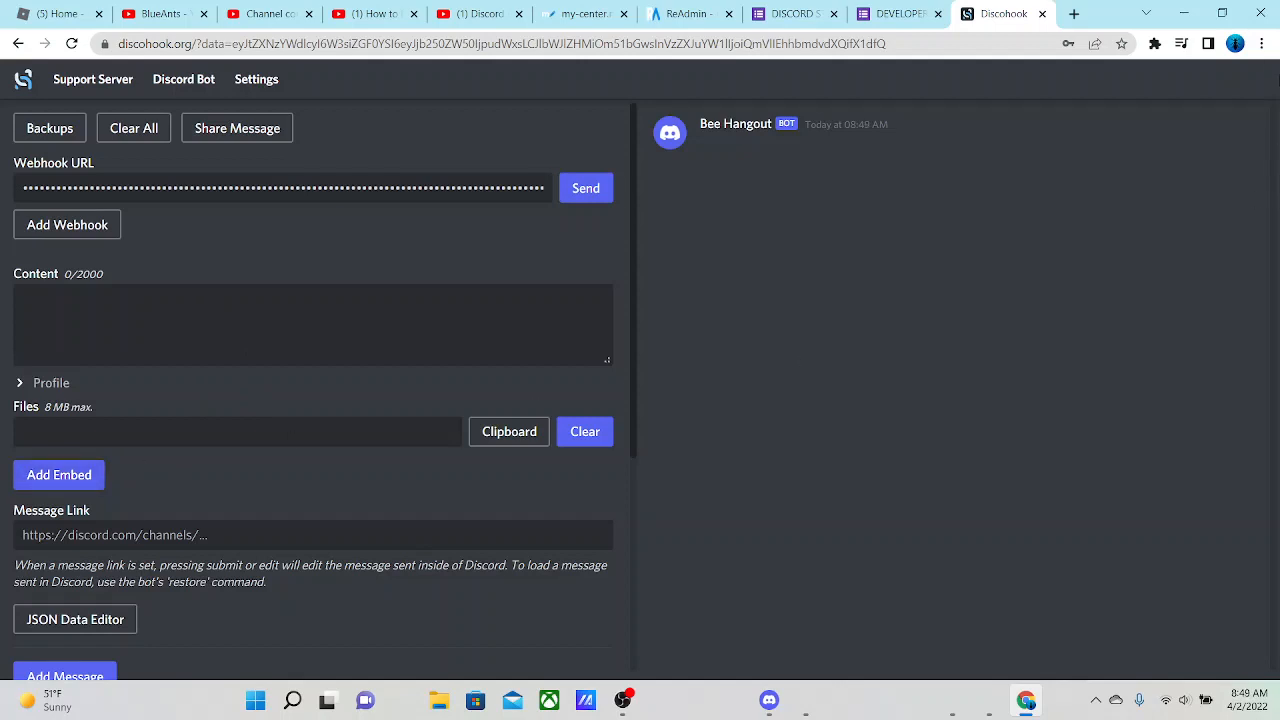
Show Discohook full screen, add an embed to the message and expand its Body section
left_click(1262, 43)
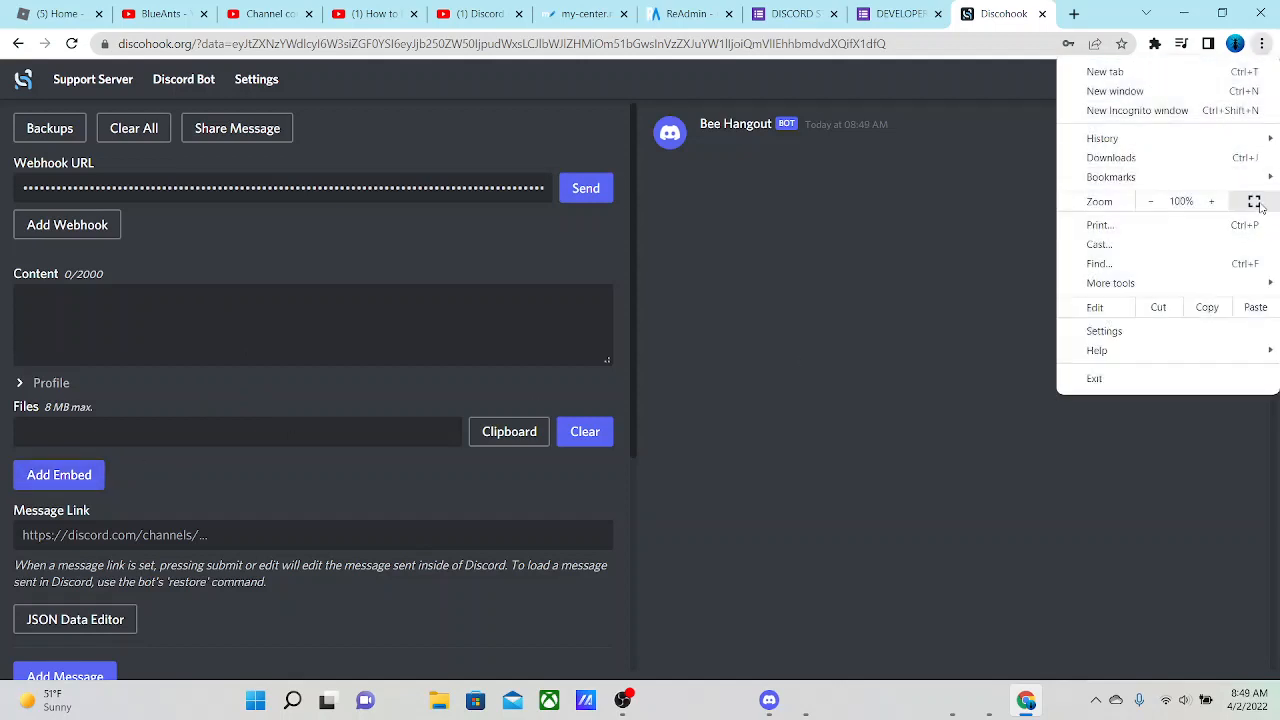
left_click(1255, 201)
left_click(45, 422)
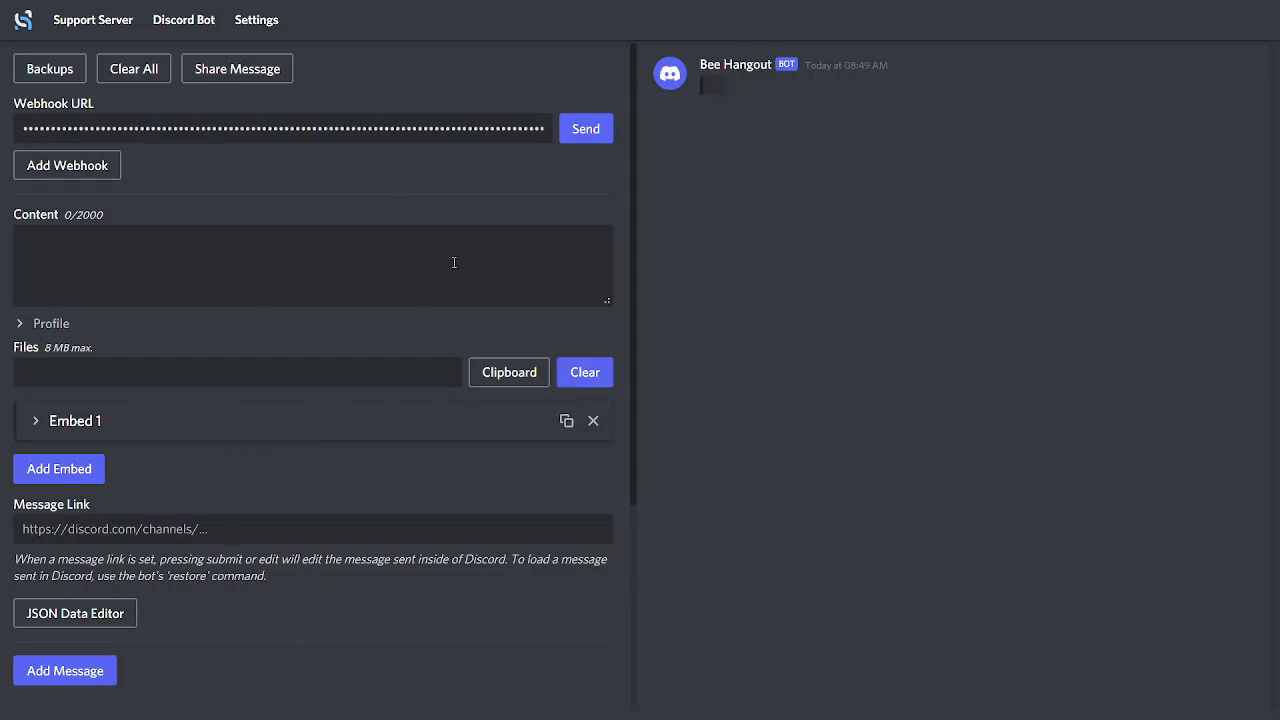
left_click(35, 424)
scroll(431, 374, "down", 3)
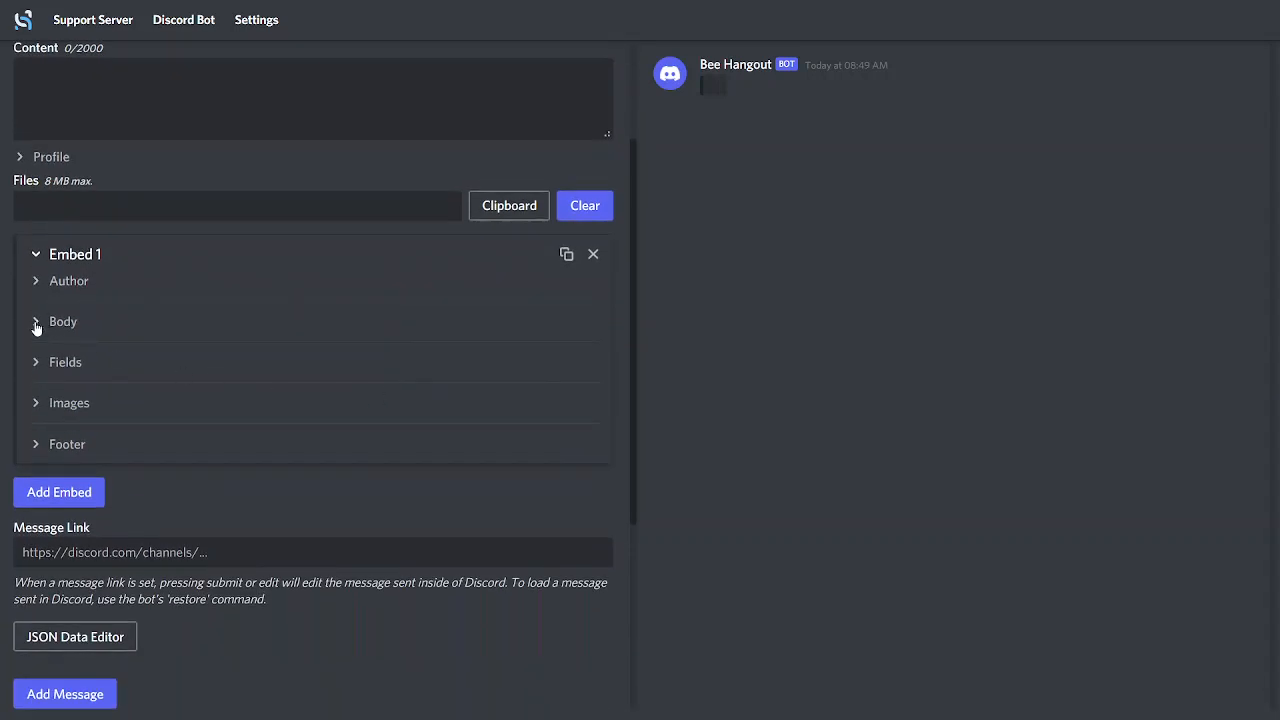
left_click(35, 281)
left_click(36, 283)
left_click(40, 324)
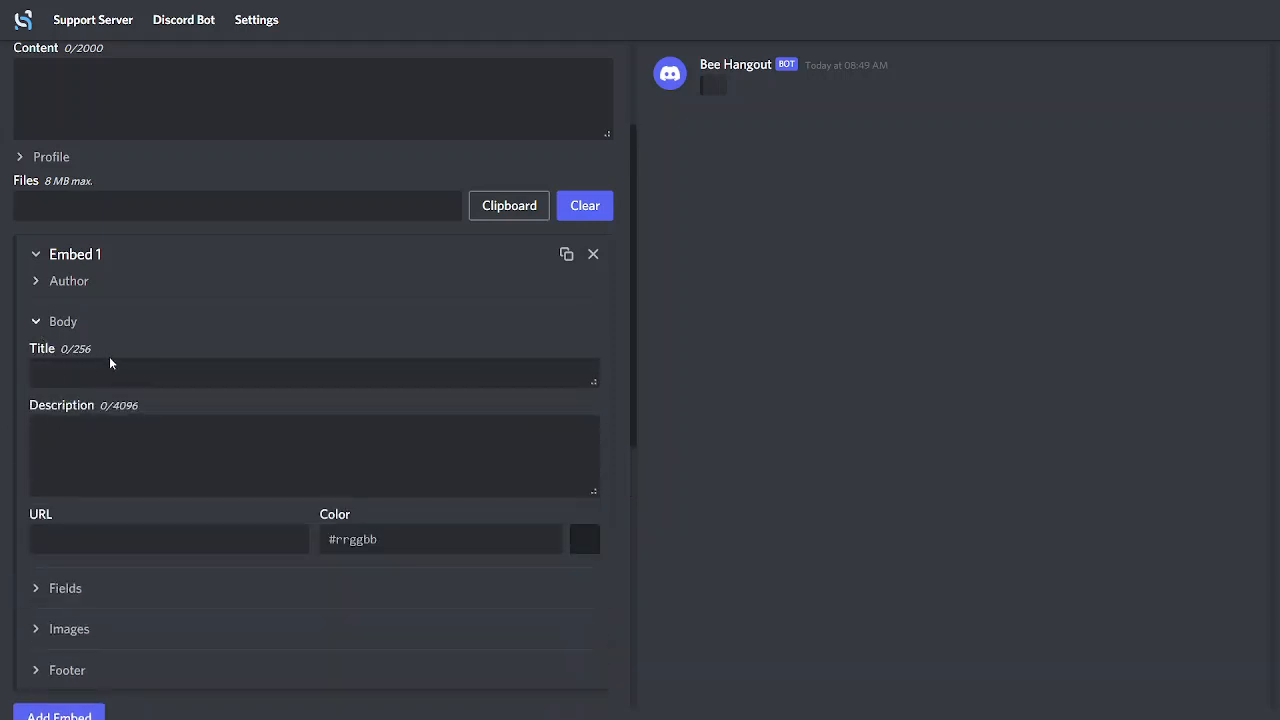
Set the embed's color to yellow, #fff500
left_click(111, 364)
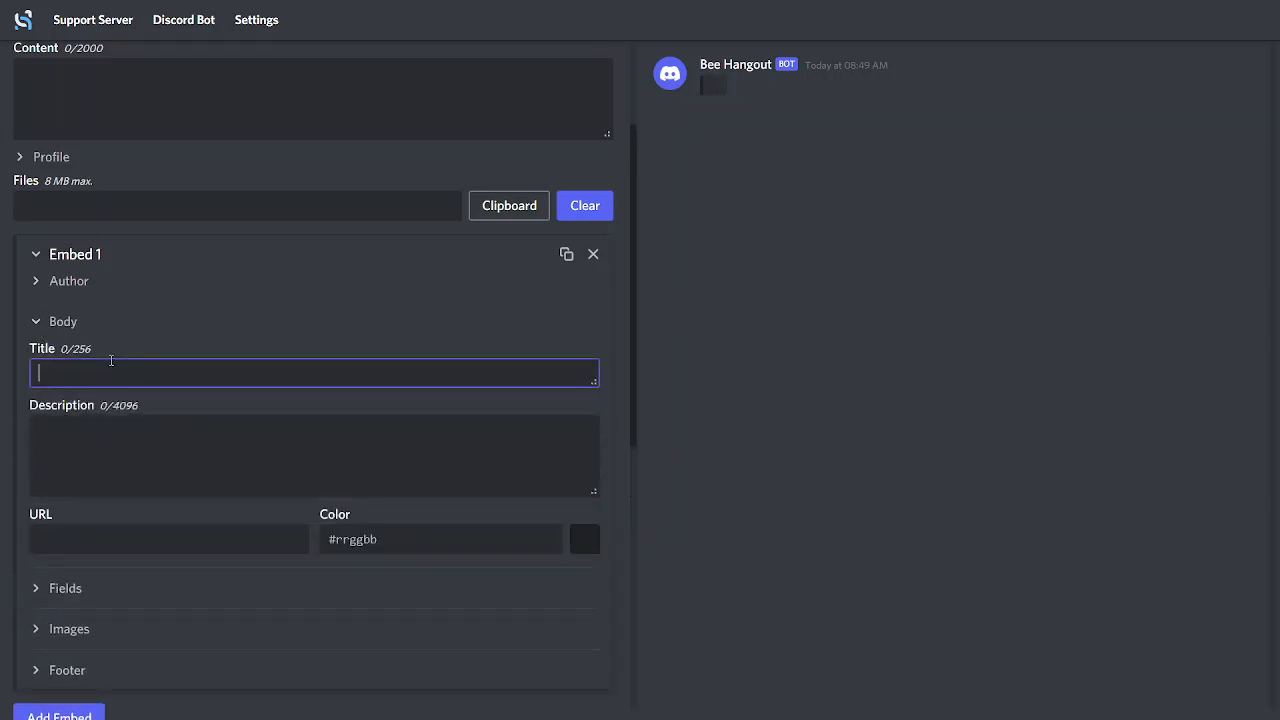
left_click(473, 517)
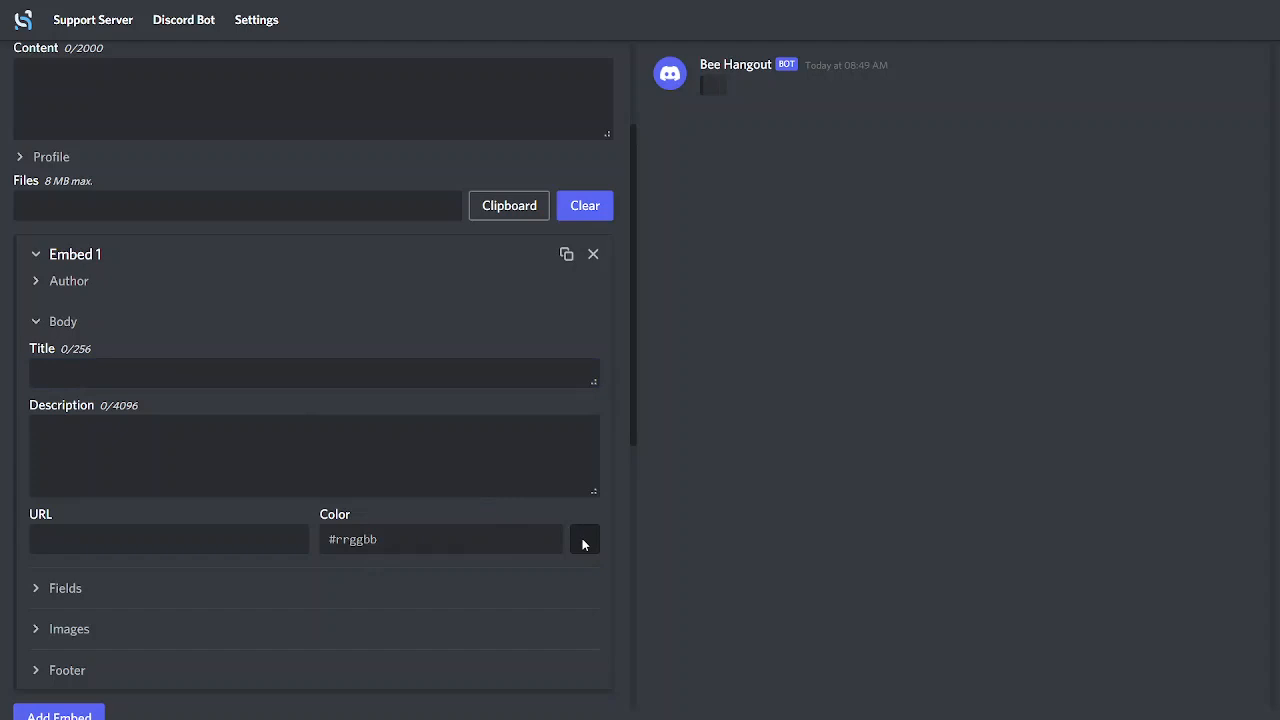
left_click(583, 540)
mouse_move(534, 575)
left_mouse_down()
mouse_move(535, 597)
mouse_move(543, 573)
left_mouse_up()
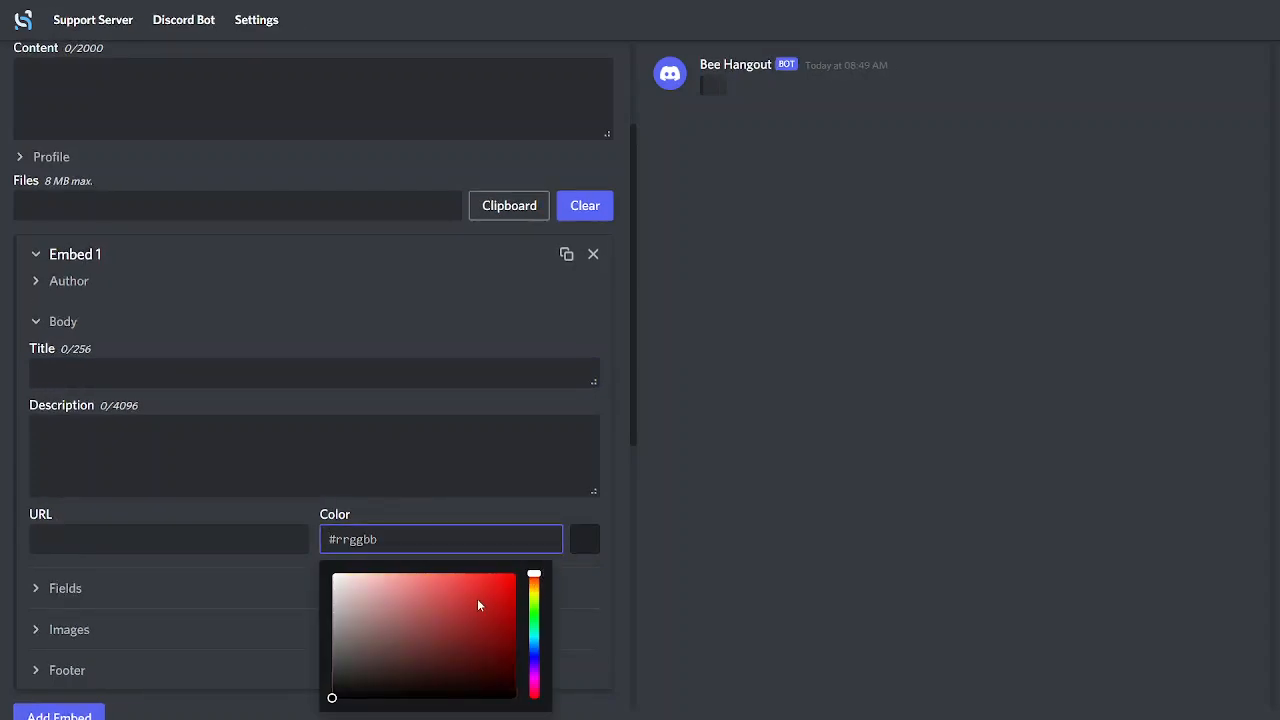
left_click_drag(477, 605, 538, 577)
left_click(516, 580)
left_click(725, 560)
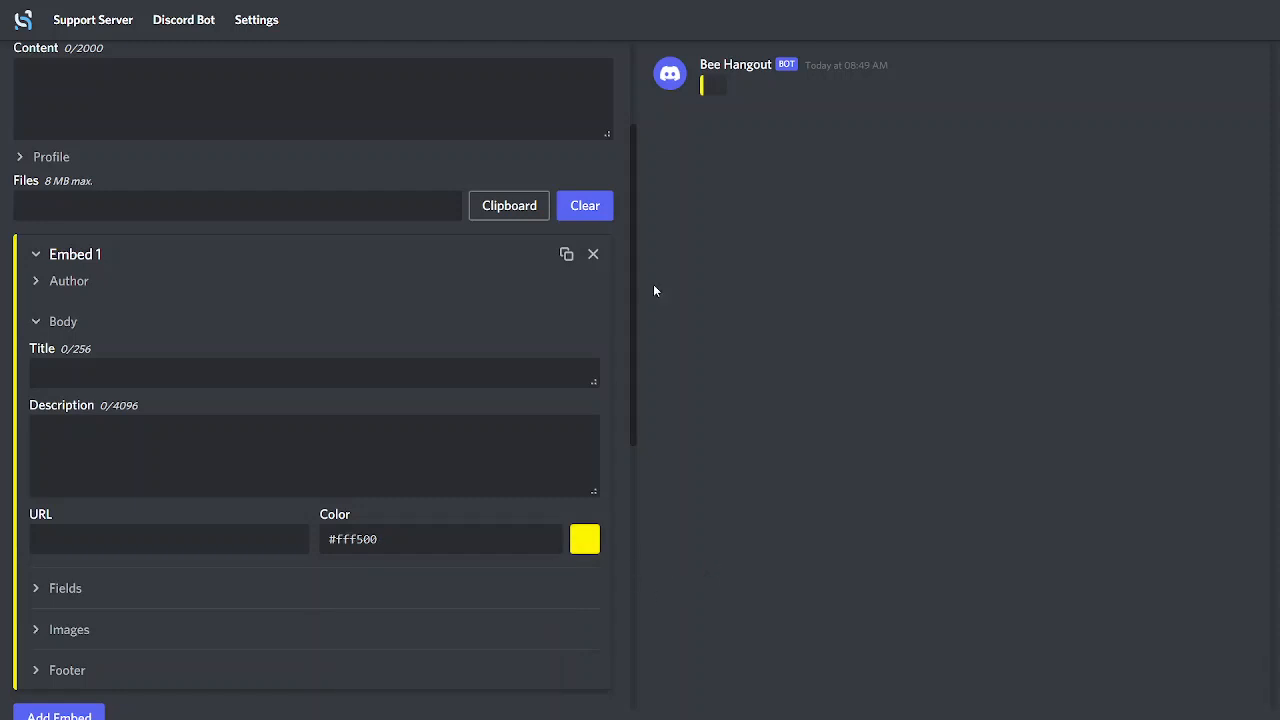
Enter "Bee Hangout Info" as the embed's title
left_click(224, 440)
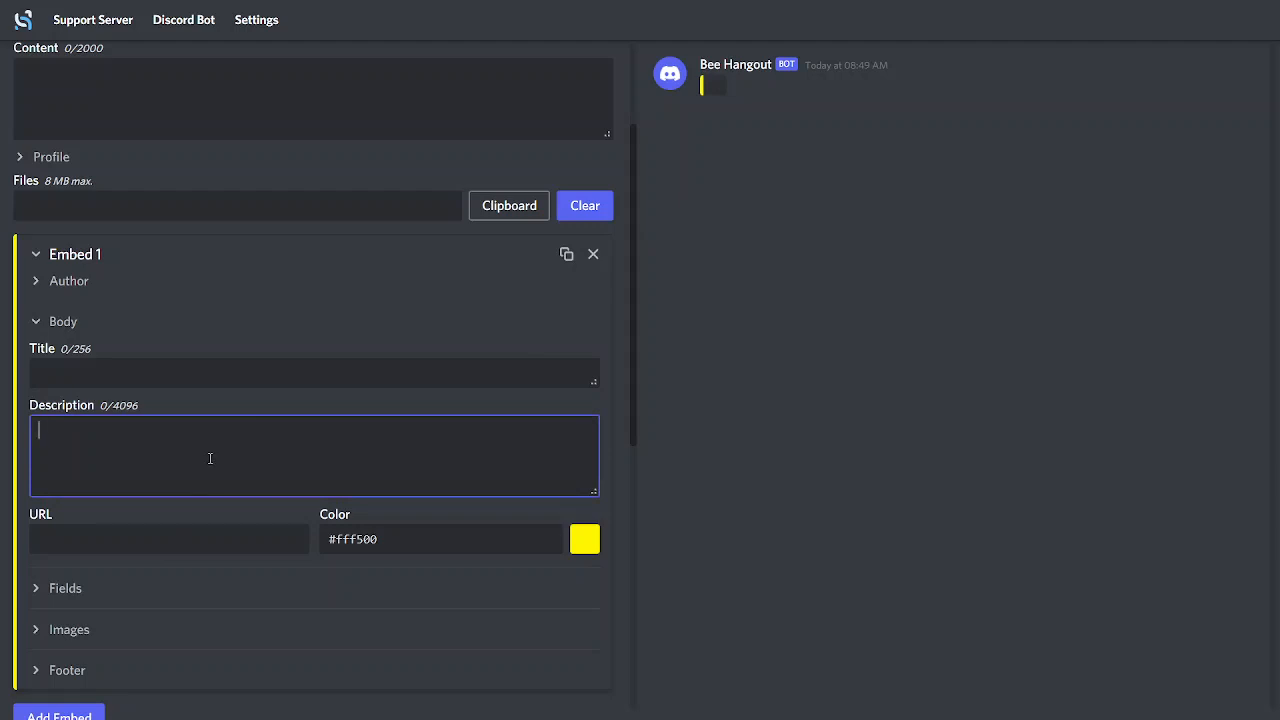
left_click(258, 367)
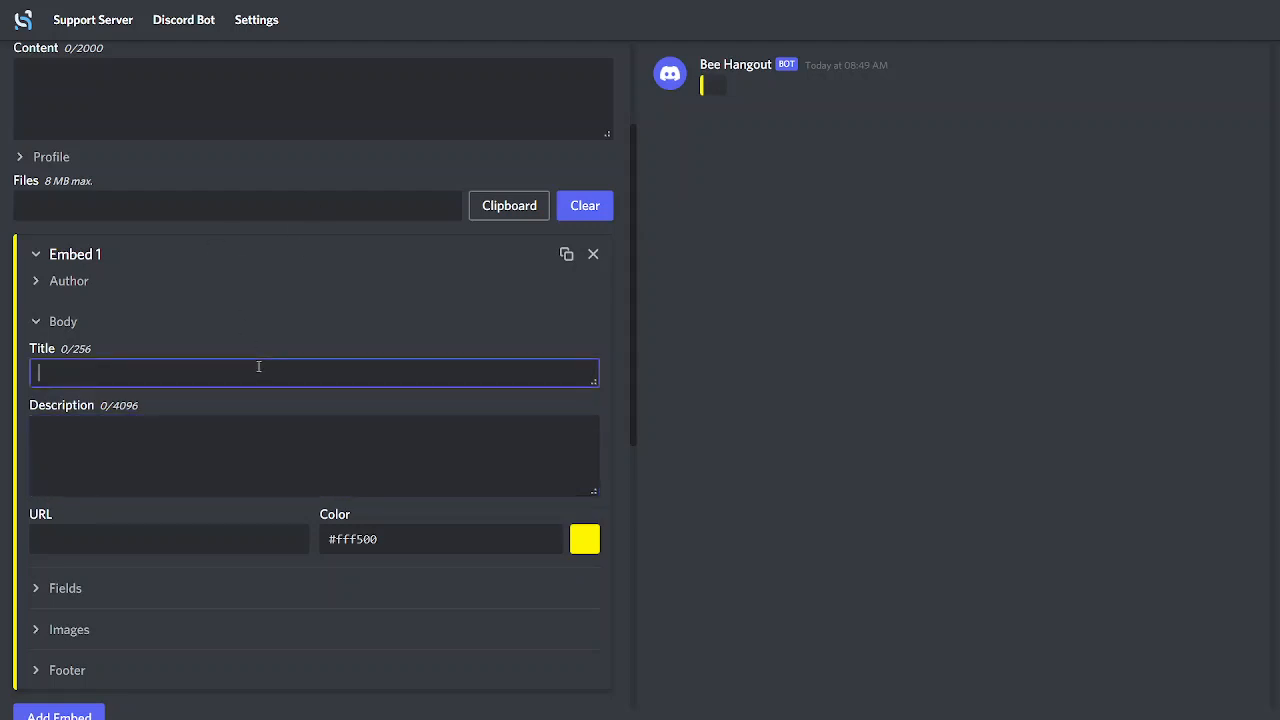
type("b")
key("BackSpace")
type("Bee")
type("Ha")
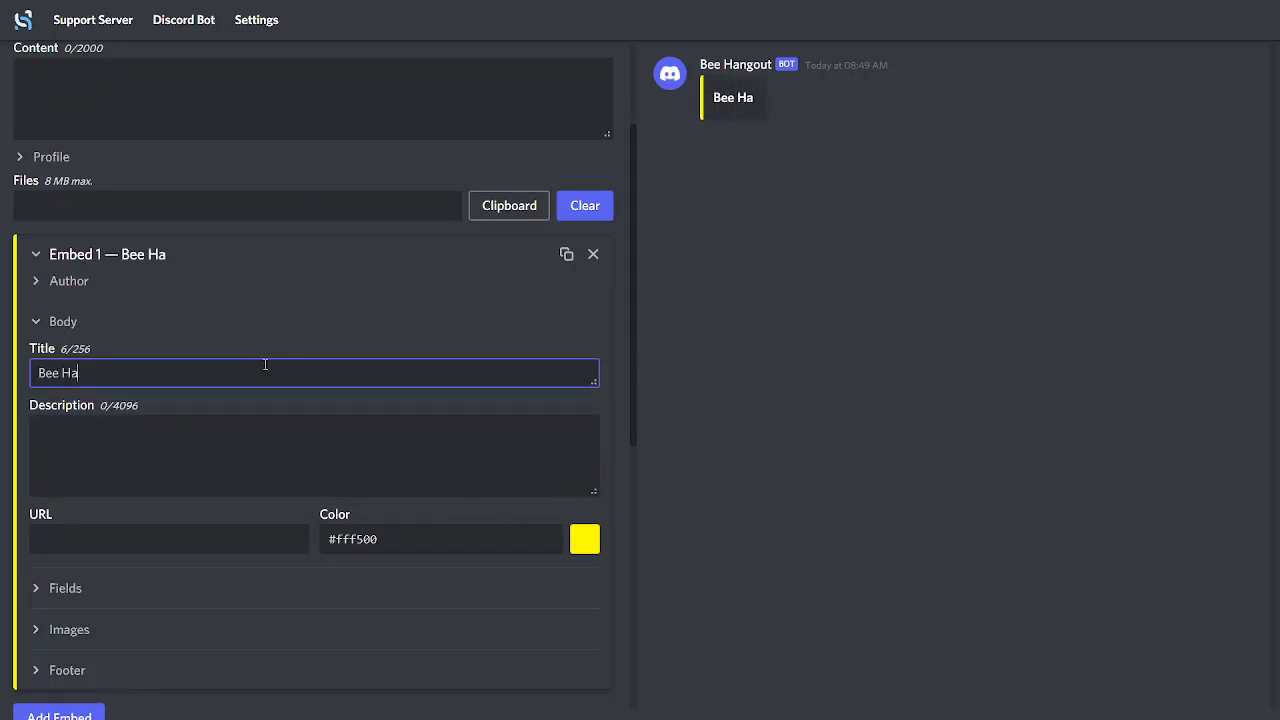
type("ngout Info")
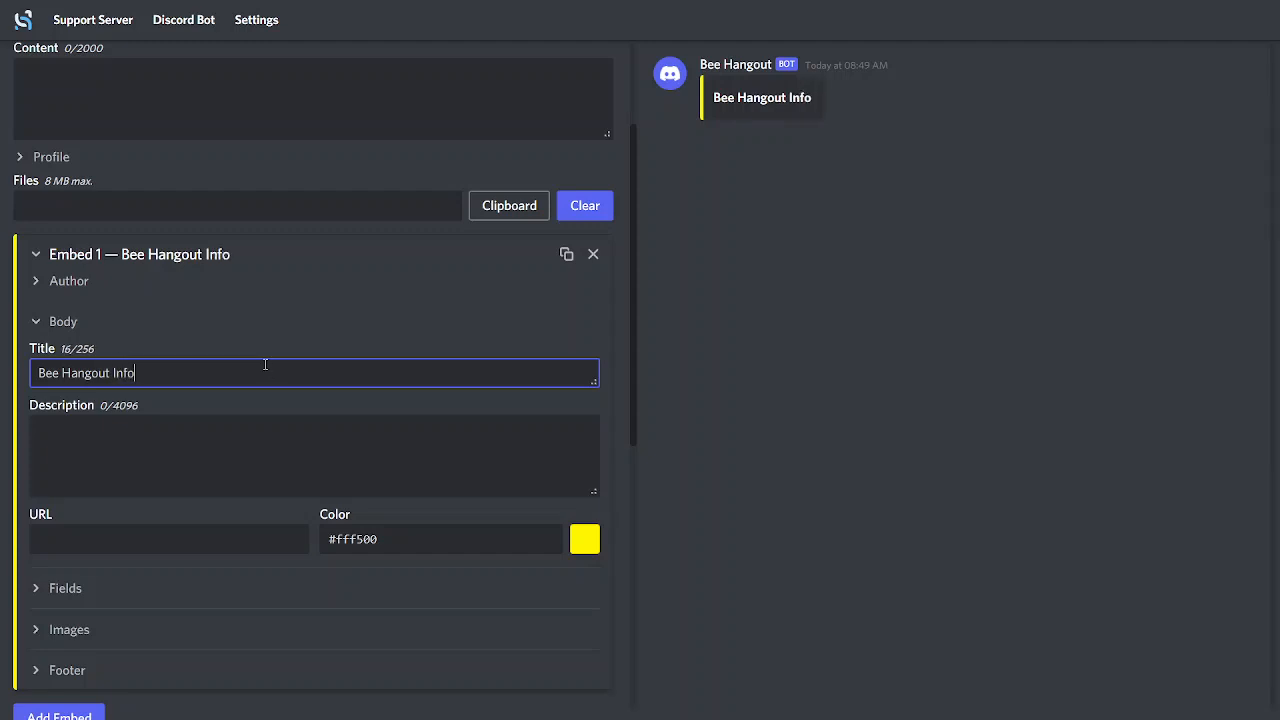
left_click(703, 373)
Enter "Welcome to Bee Hangout!" as the embed's description
left_click(249, 472)
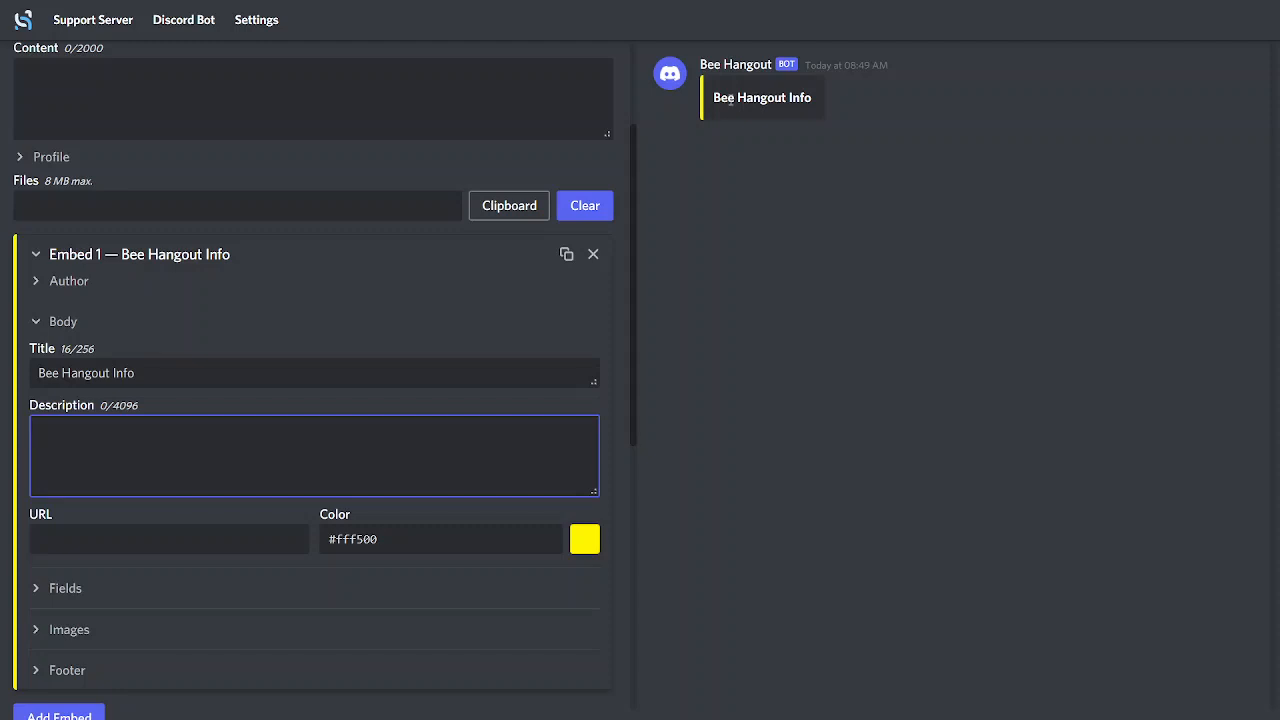
type("Welco")
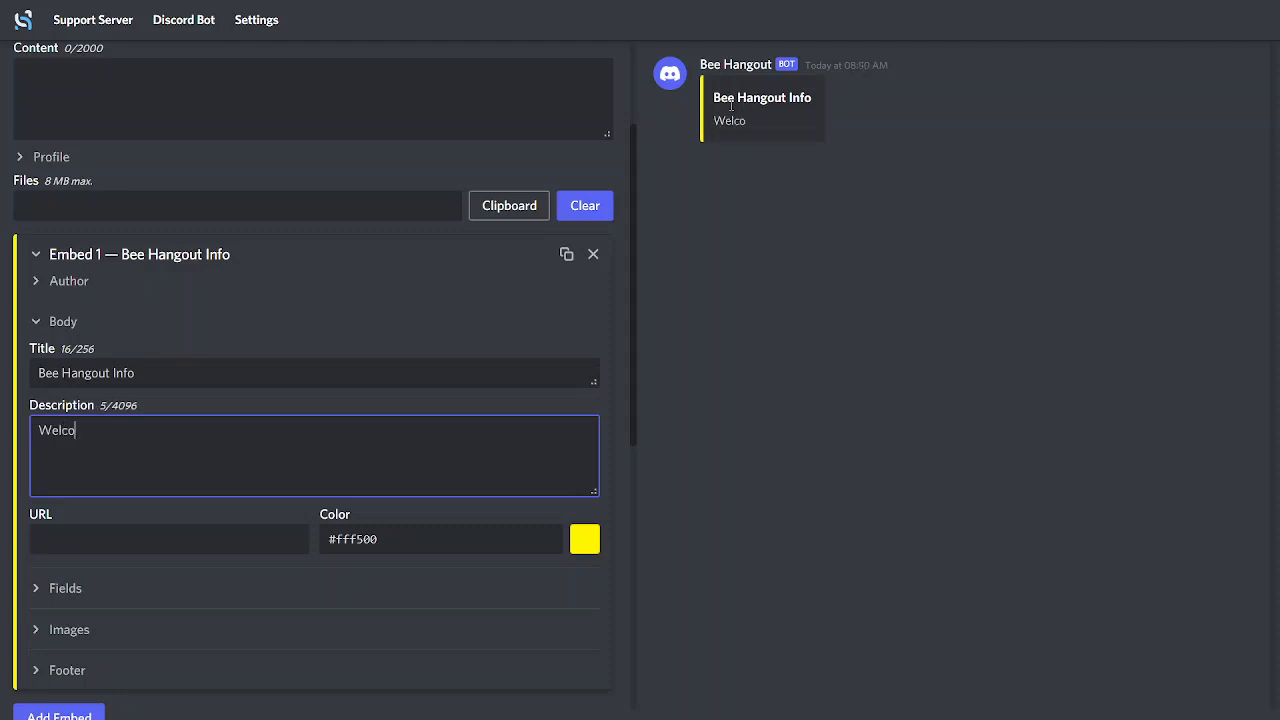
type("me to ")
type("the")
key("BackSpace")
key("BackSpace")
key("BackSpace")
type("Bee ")
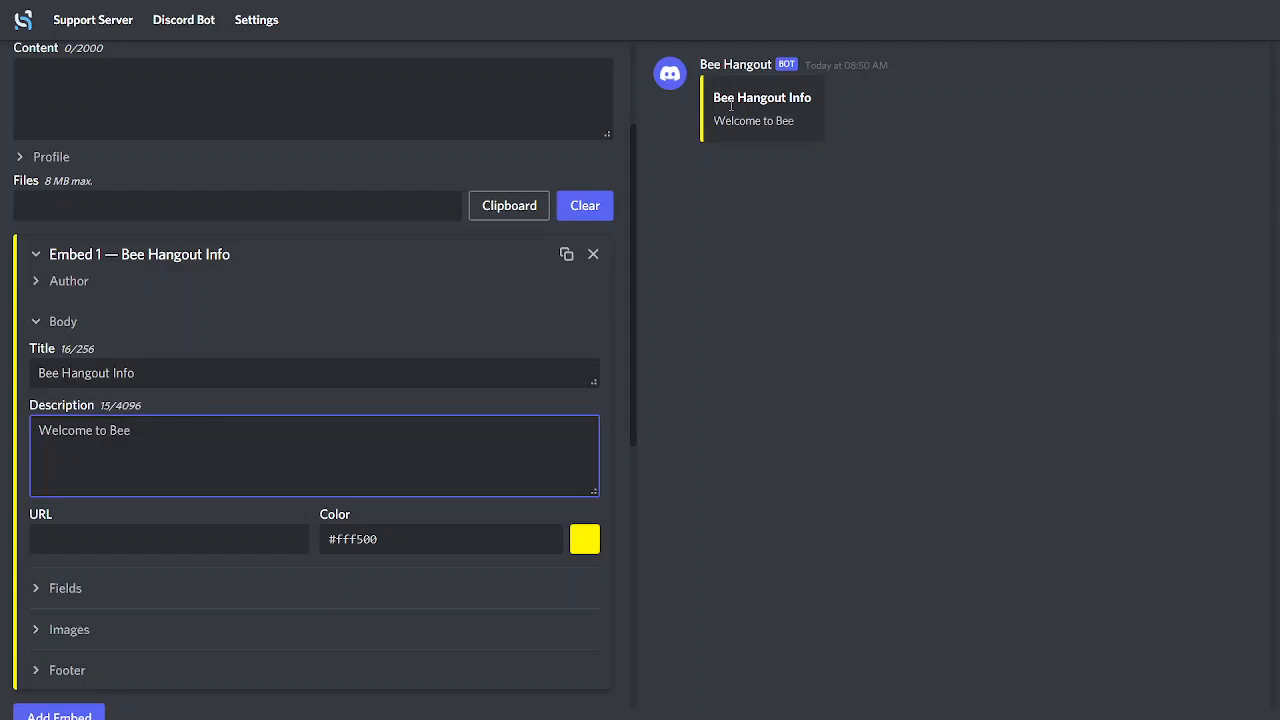
type("Hangout")
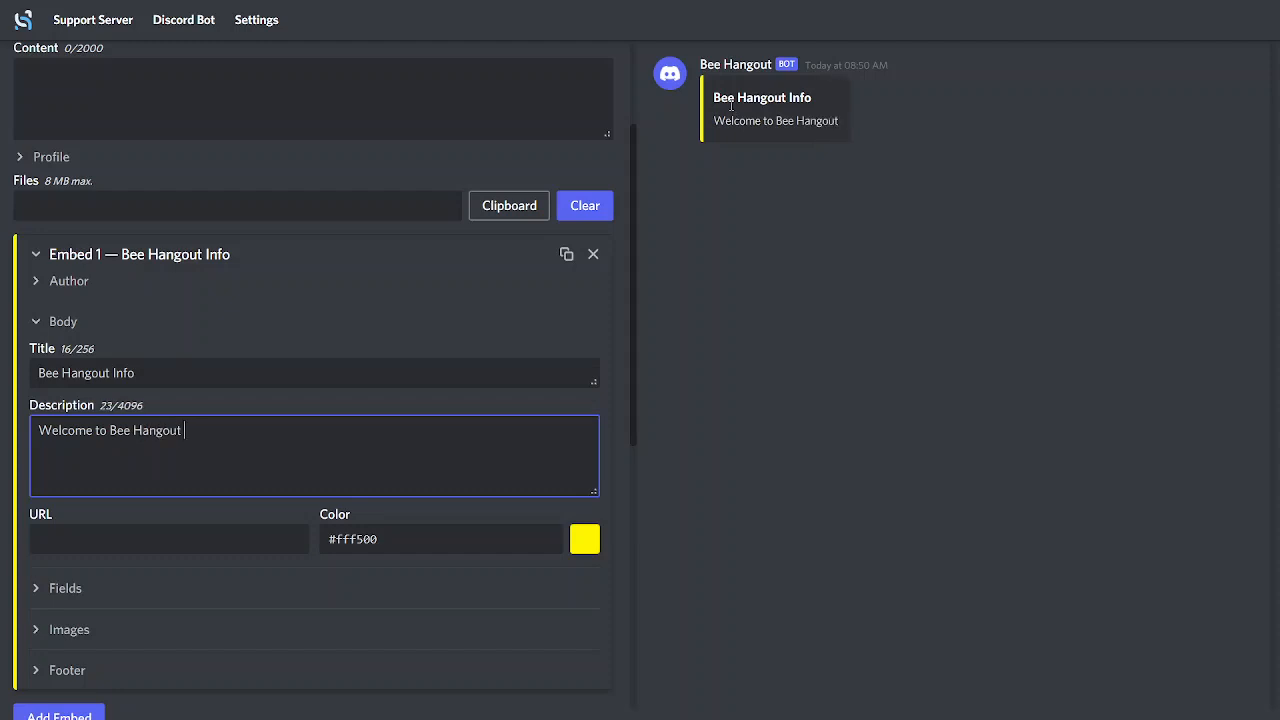
key("BackSpace")
type("!")
left_click(709, 105)
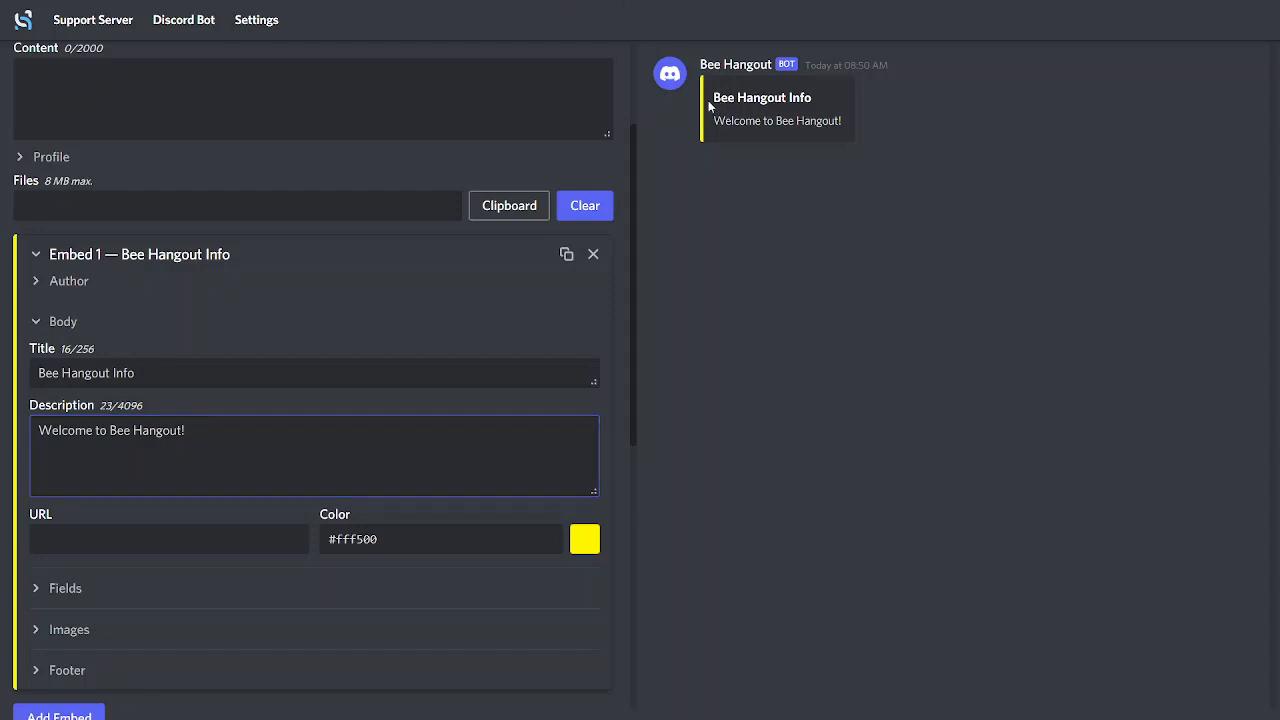
left_click_drag(709, 105, 867, 88)
left_click(820, 111)
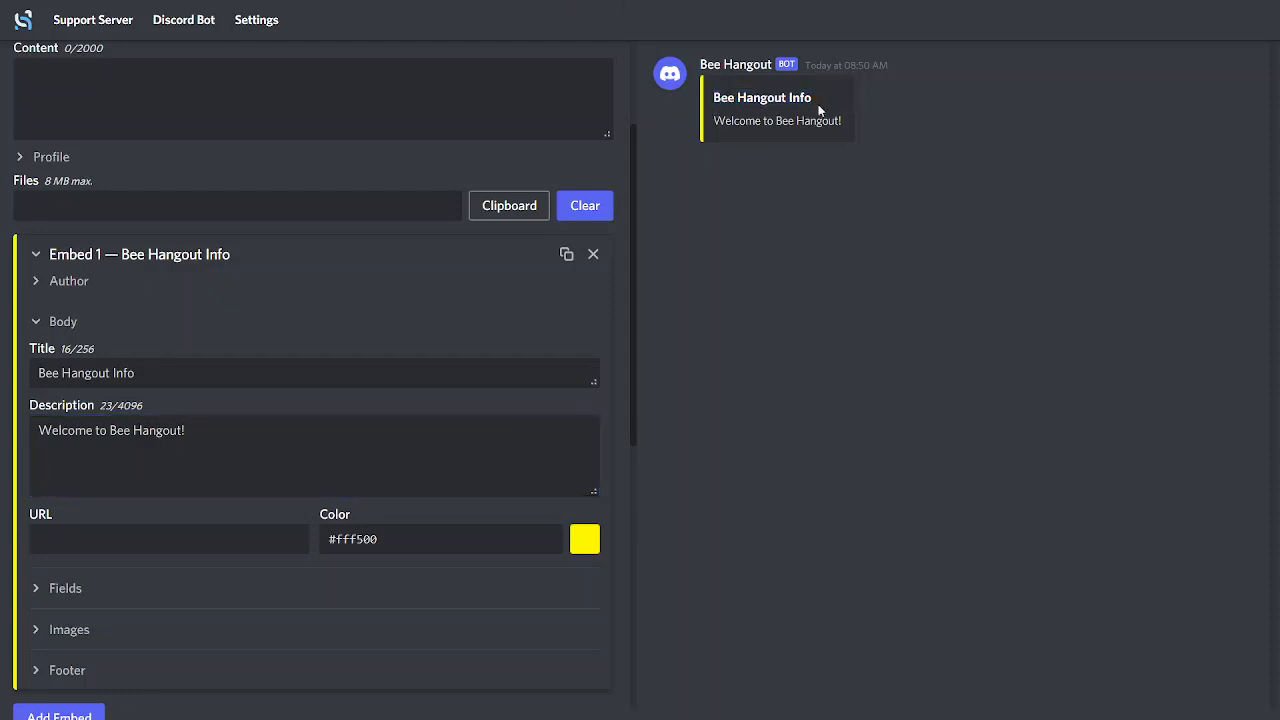
left_click_drag(752, 97, 867, 129)
left_click(727, 116)
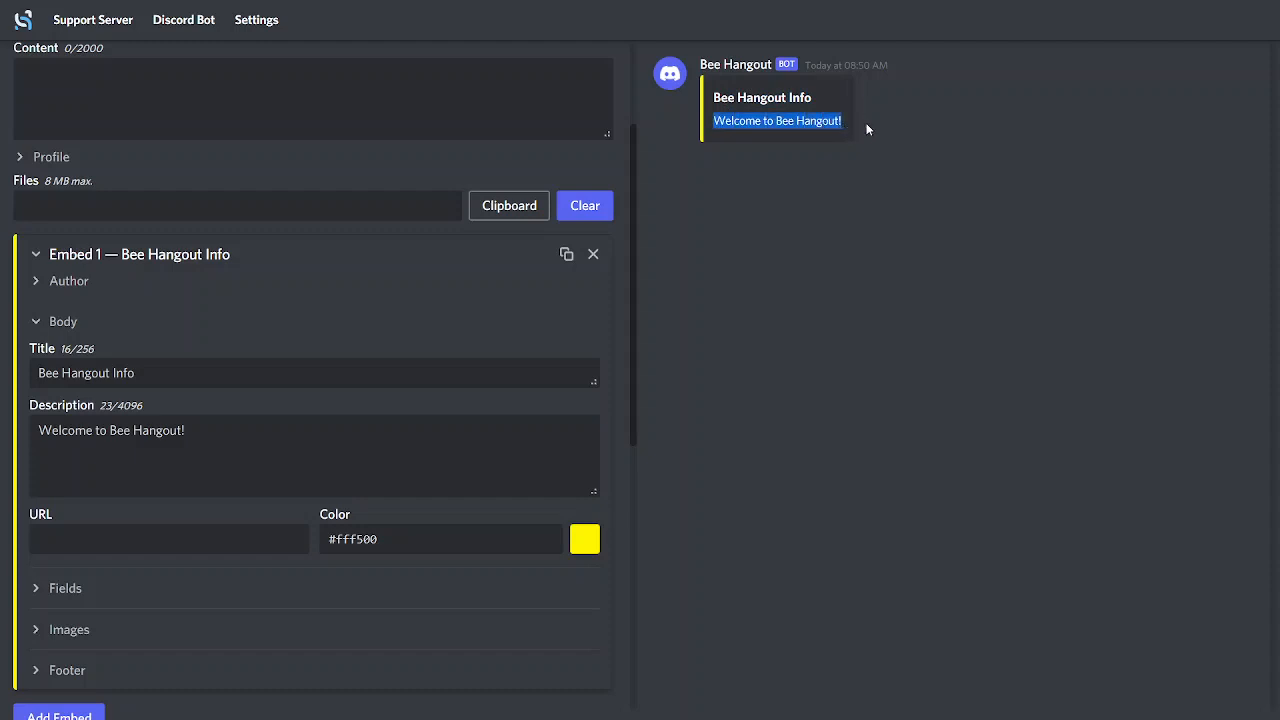
left_click(818, 162)
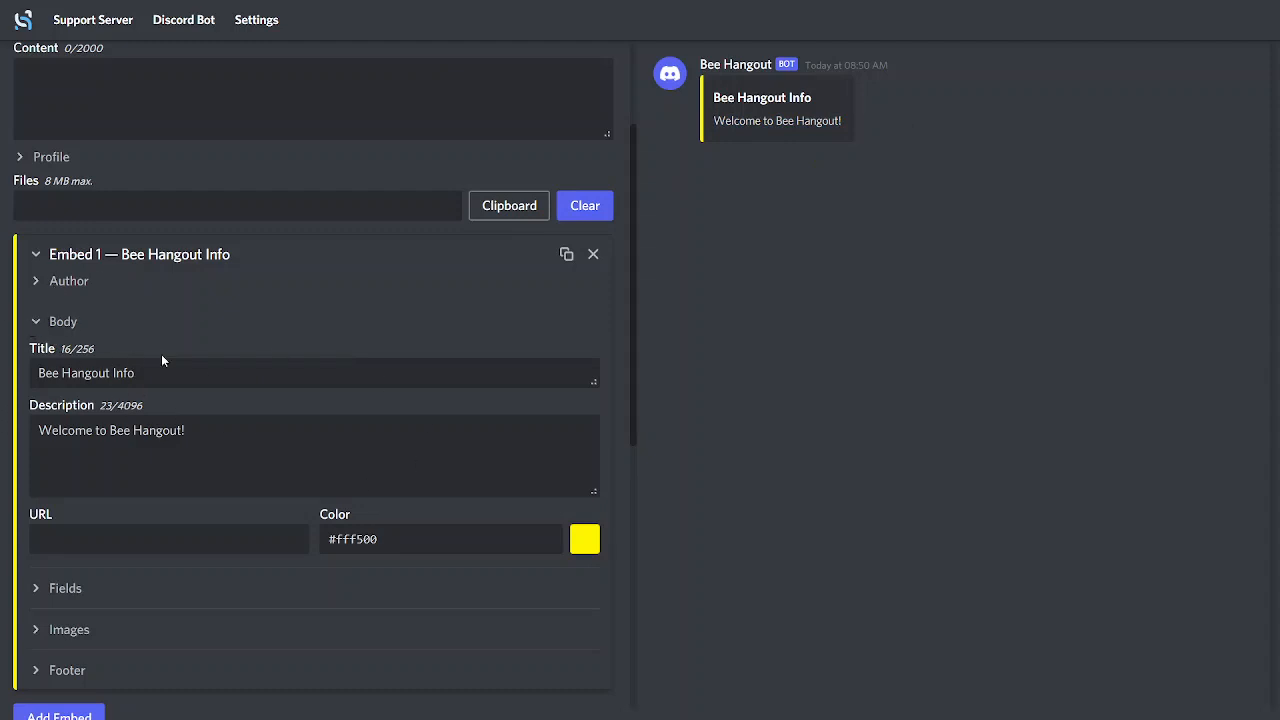
Continue the embed's description with "Check out the rule in" after the welcome sentence
left_click(238, 433)
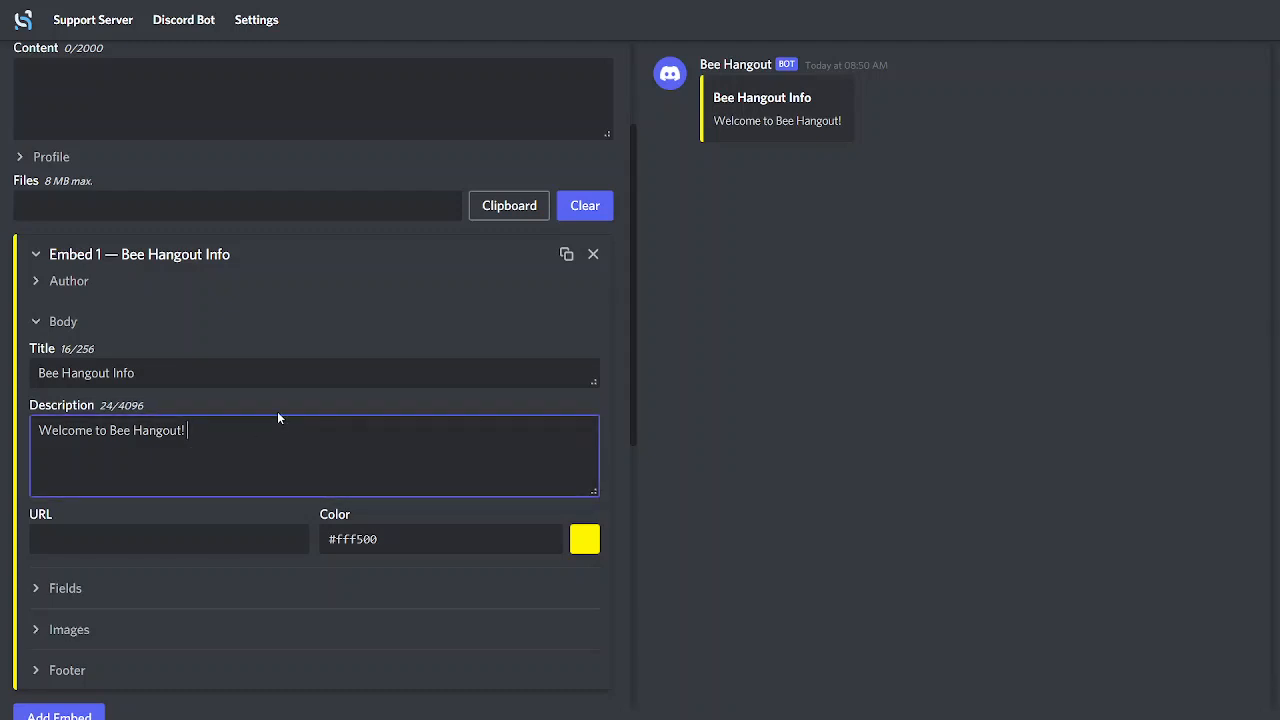
type("Check ou")
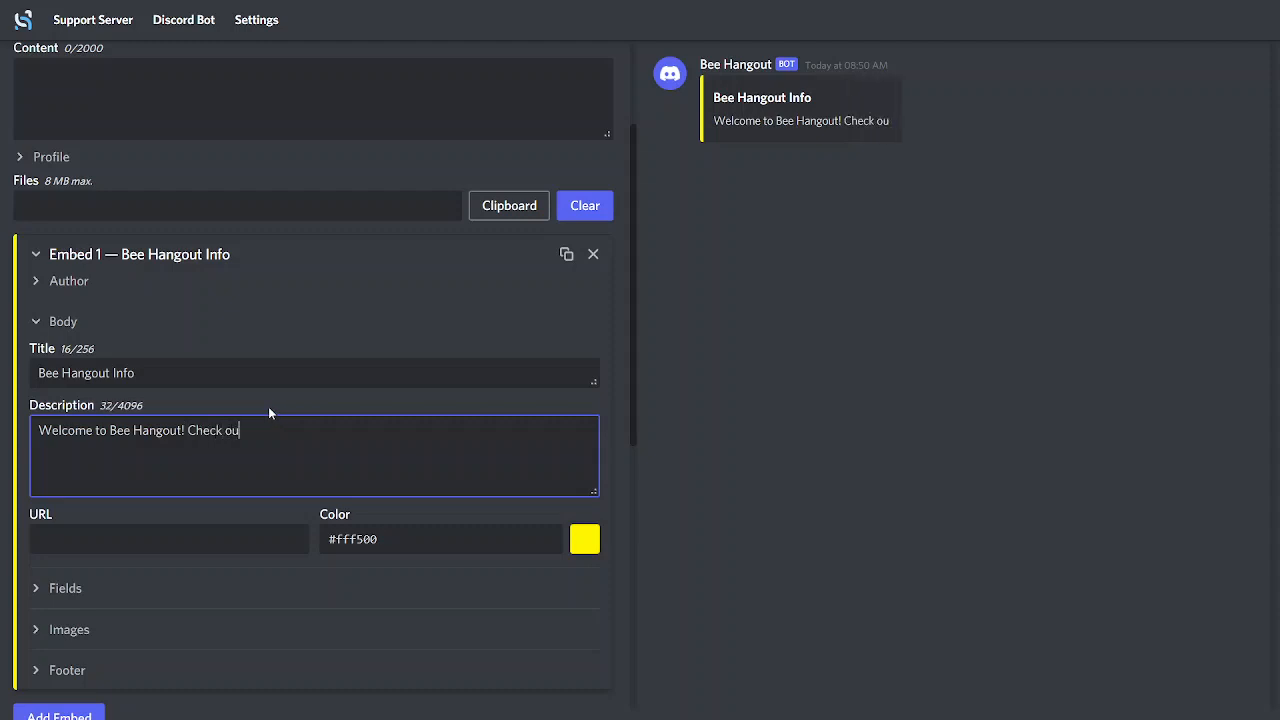
type("t the rules heer")
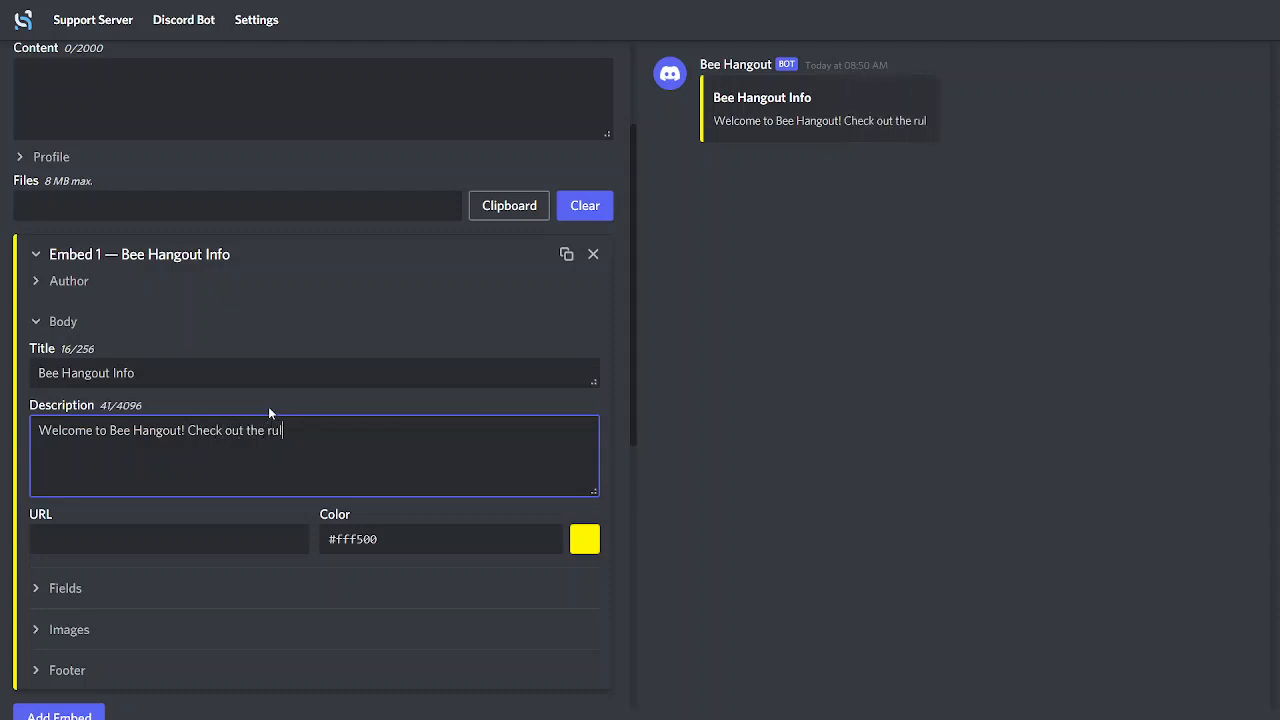
key("BackSpace")
key("BackSpace")
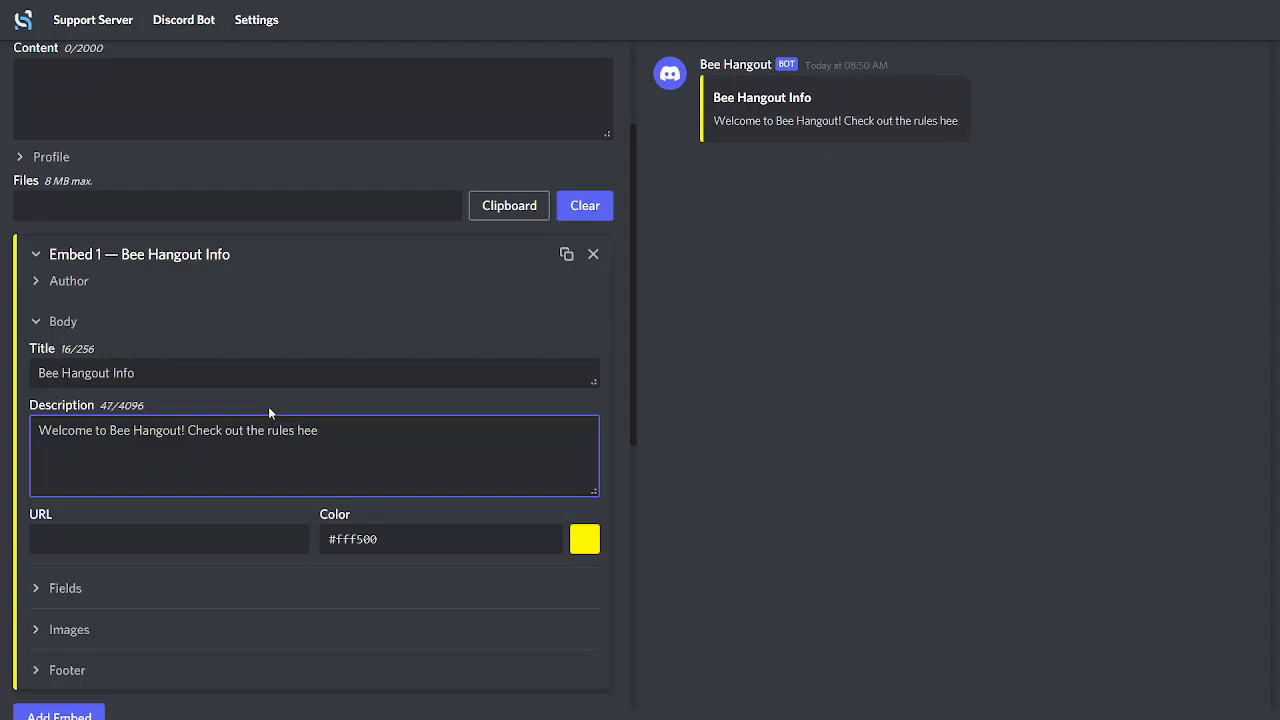
type("re")
key("BackSpace")
key("BackSpace")
key("BackSpace")
key("BackSpace")
key("BackSpace")
key("BackSpace")
key("BackSpace")
key("BackSpace")
key("BackSpace")
key("BackSpace")
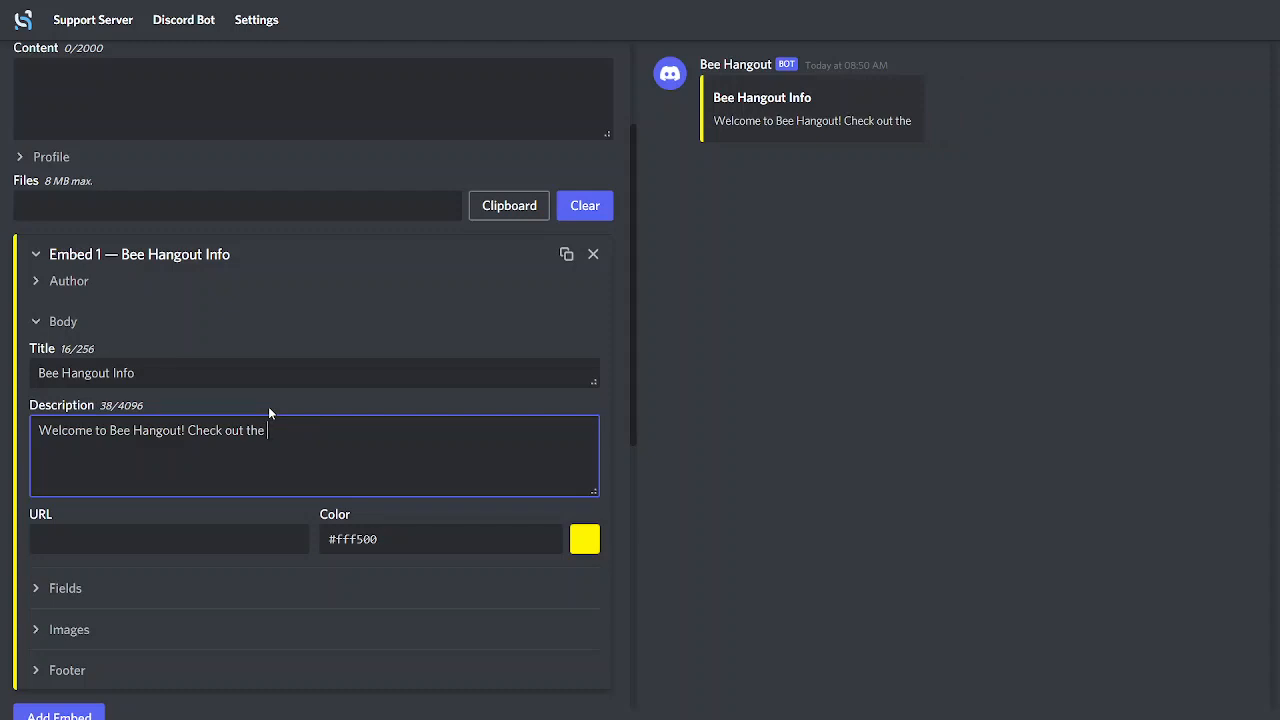
type("rule in ")
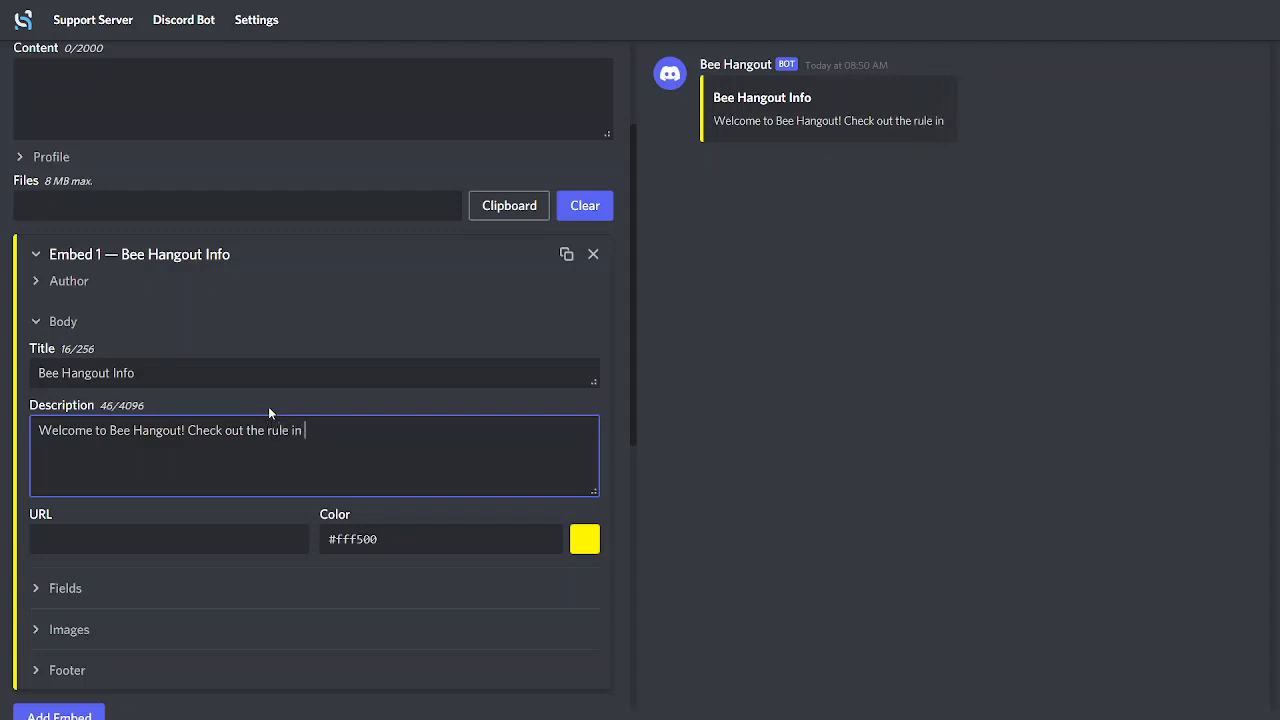
type("<")
type("#")
Append an empty channel mention, "<#>", to the end of the embed's description
key("BackSpace")
type("#>")
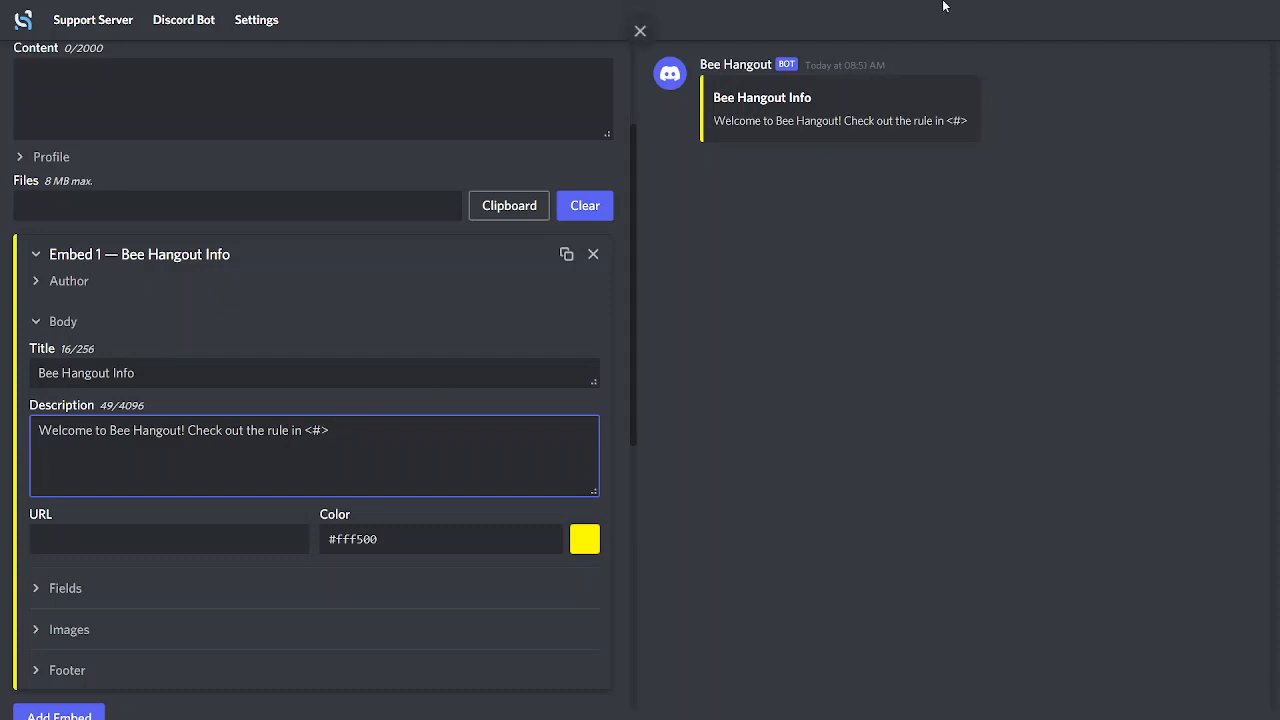
Leave full screen, switch to Discord and copy the ID of the rules channel
left_click(641, 53)
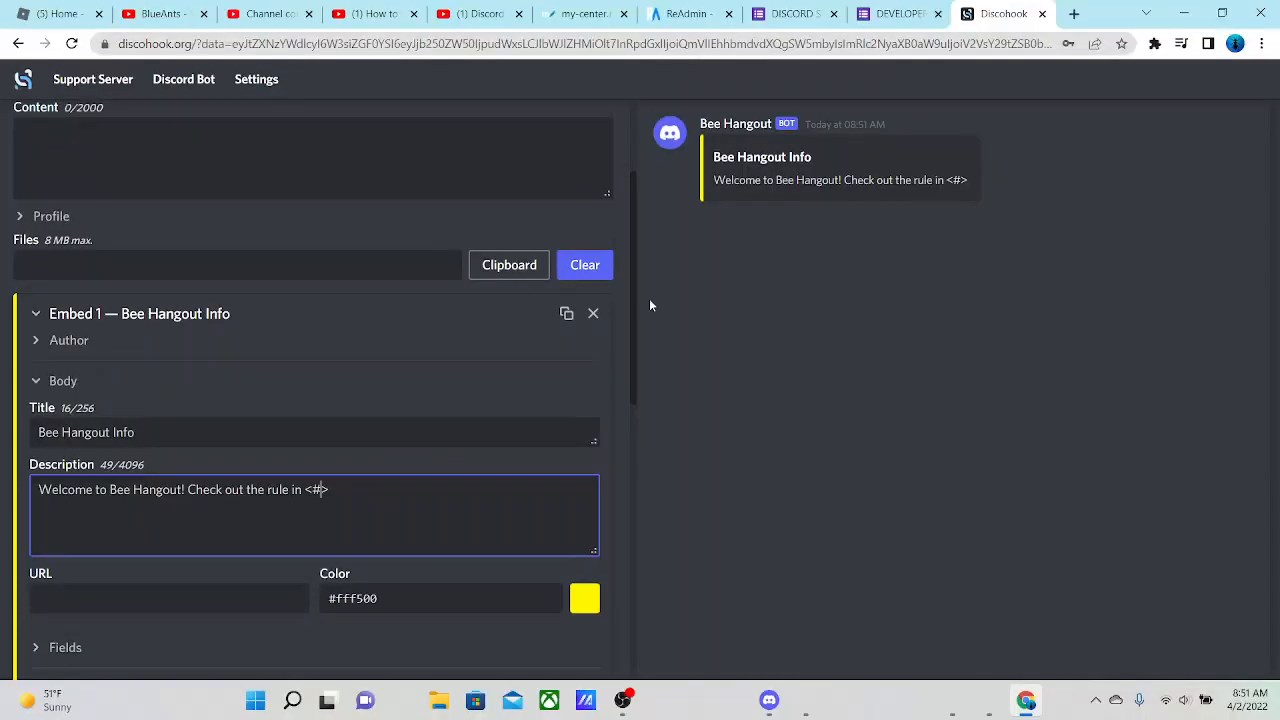
left_click(769, 700)
left_click(155, 267)
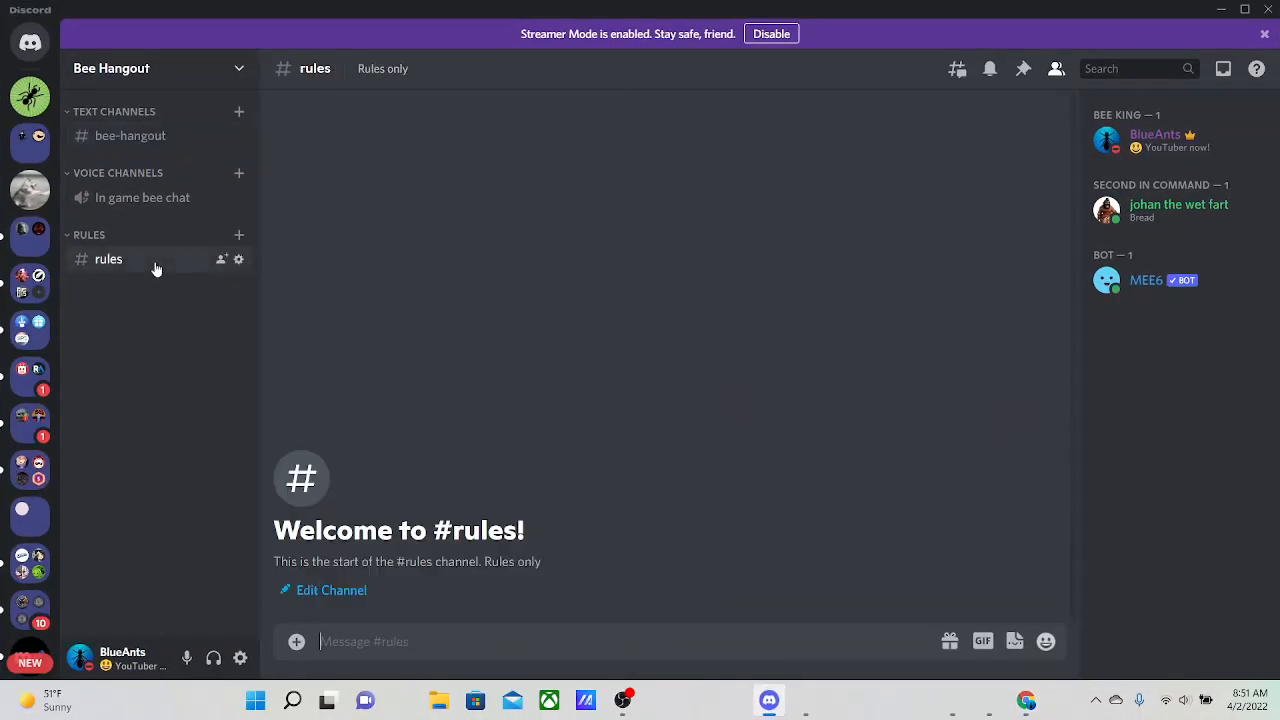
right_click(156, 268)
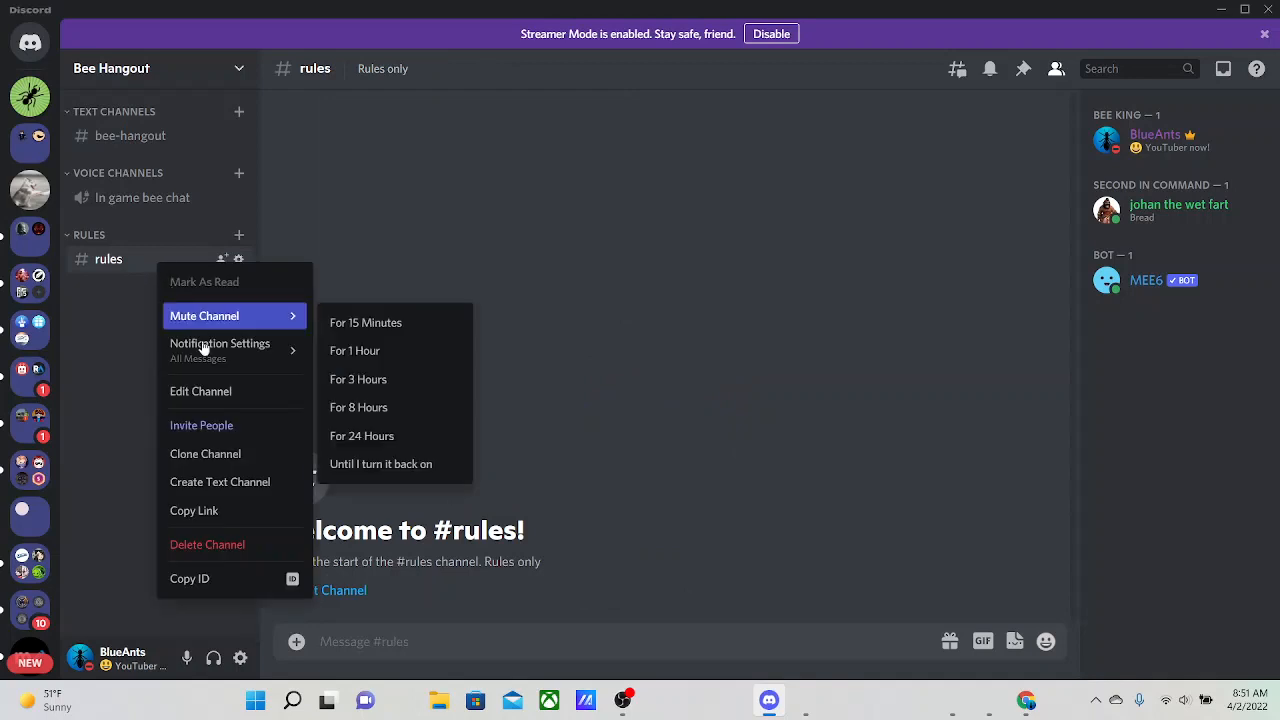
left_click(200, 580)
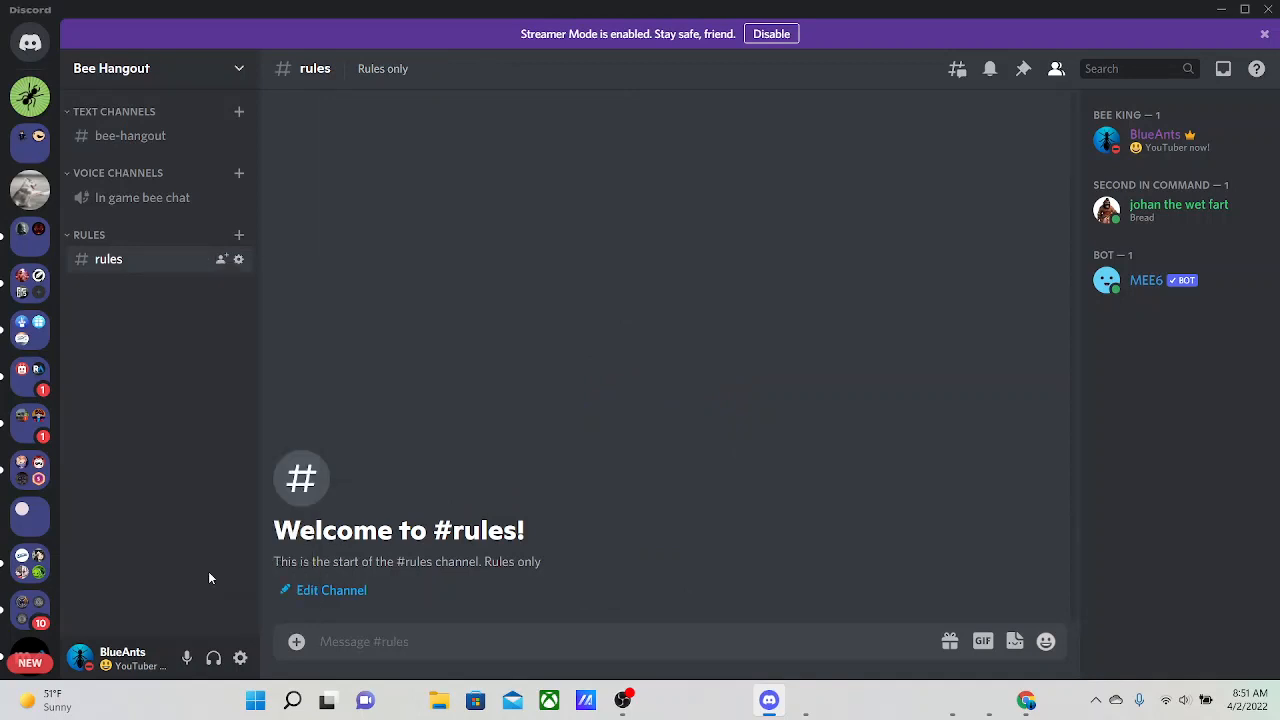
Return to Discohook in full screen and paste the channel ID inside the description's channel mention, after the # sign
left_click(1268, 9)
left_click(1262, 43)
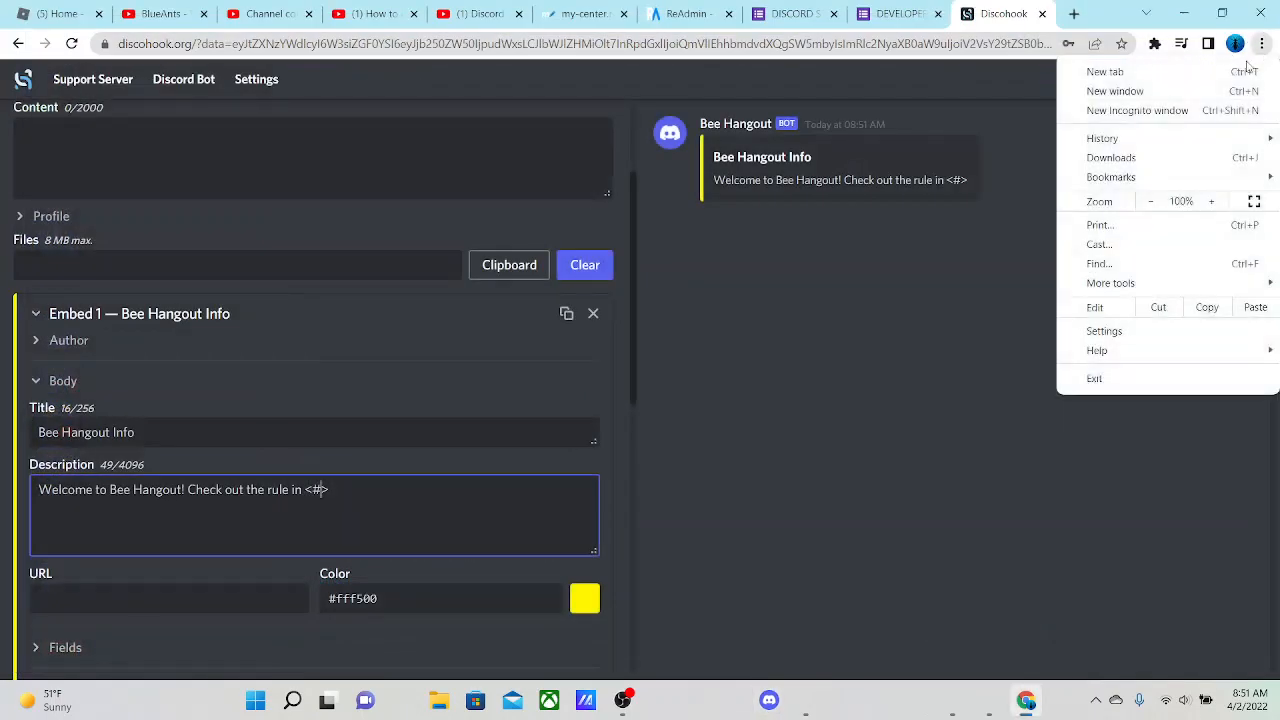
left_click(1254, 201)
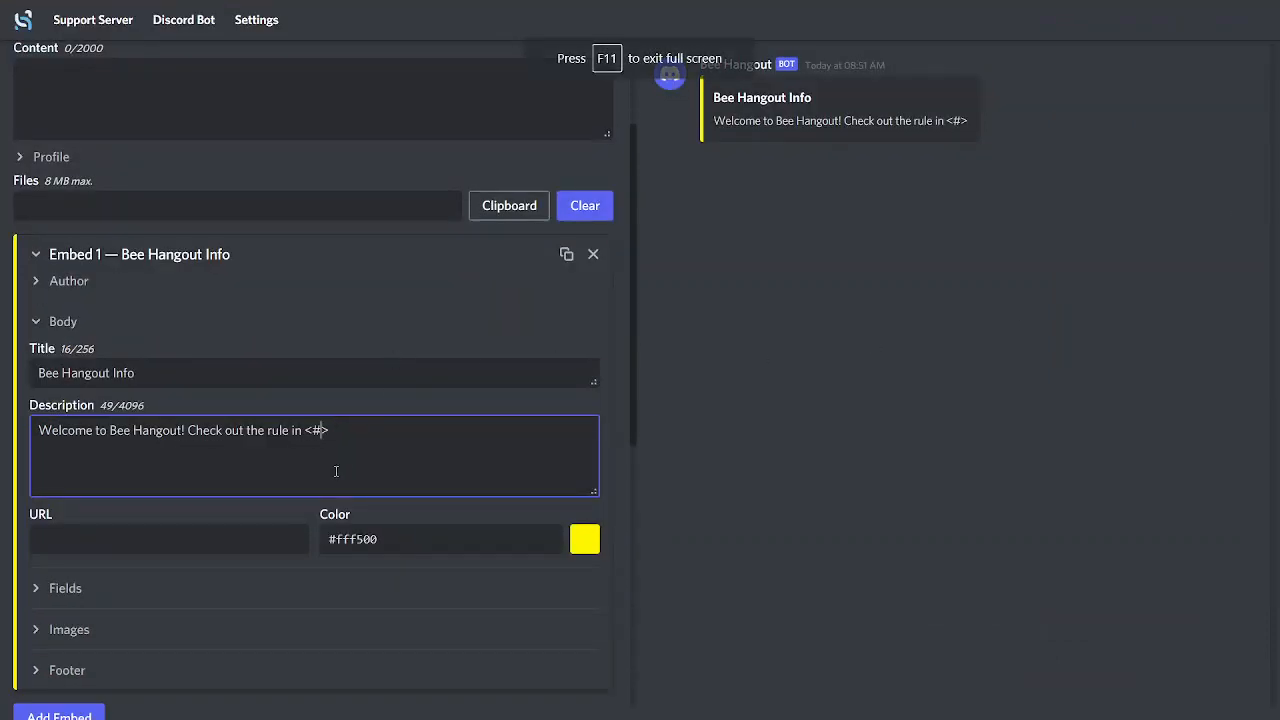
key("ctrl+v")
left_click(914, 345)
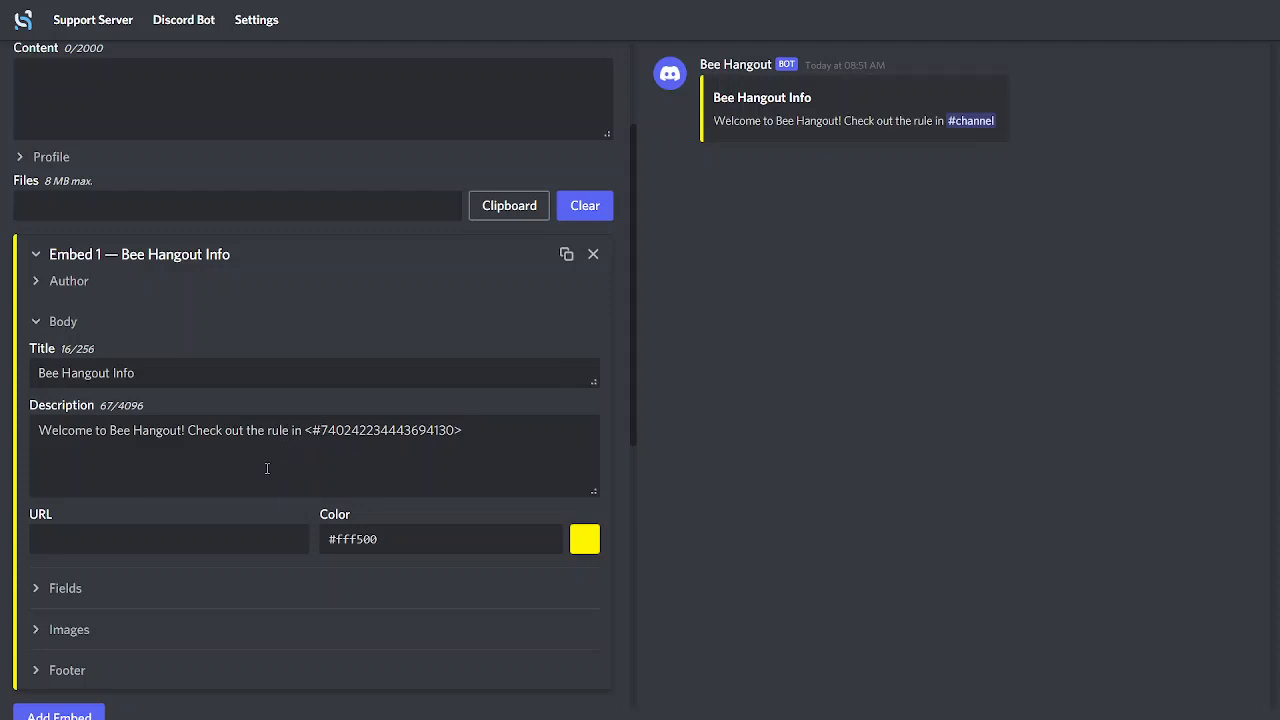
left_click(485, 424)
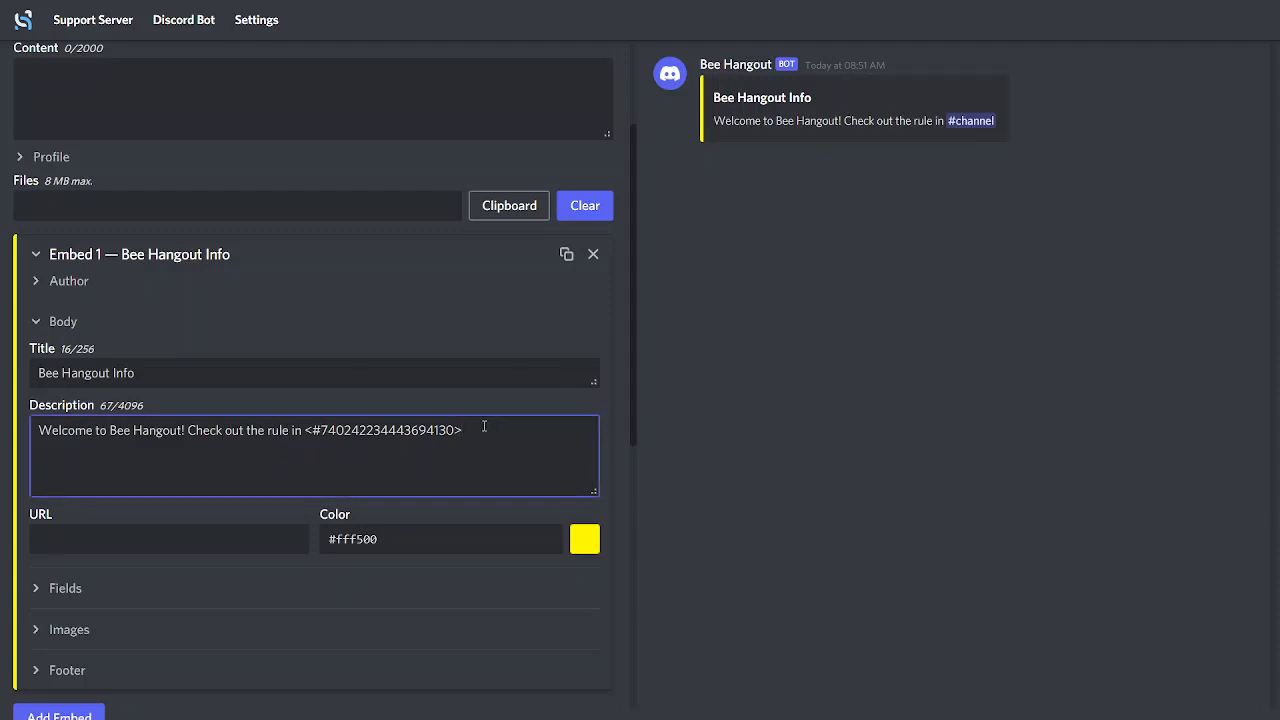
End the embed's description with a period after the channel mention and change "rule" to "rules"
type(".")
left_click(951, 392)
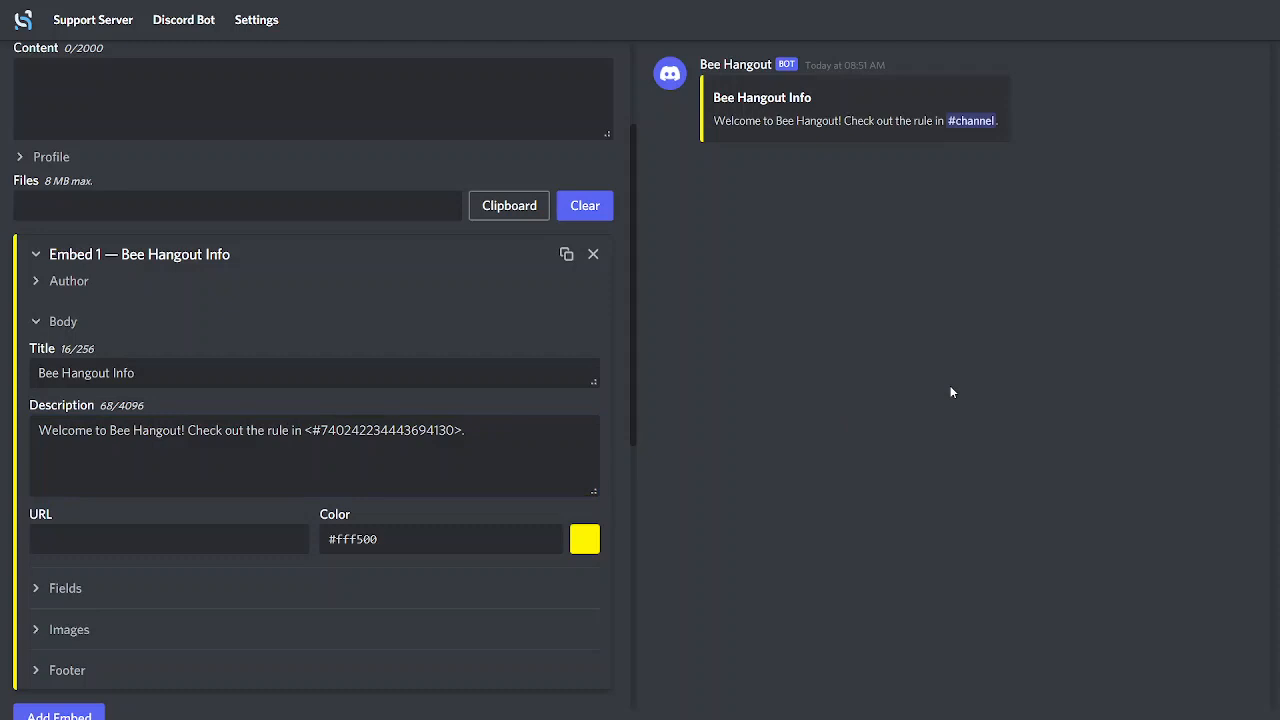
left_click(289, 432)
type("s")
left_click(826, 424)
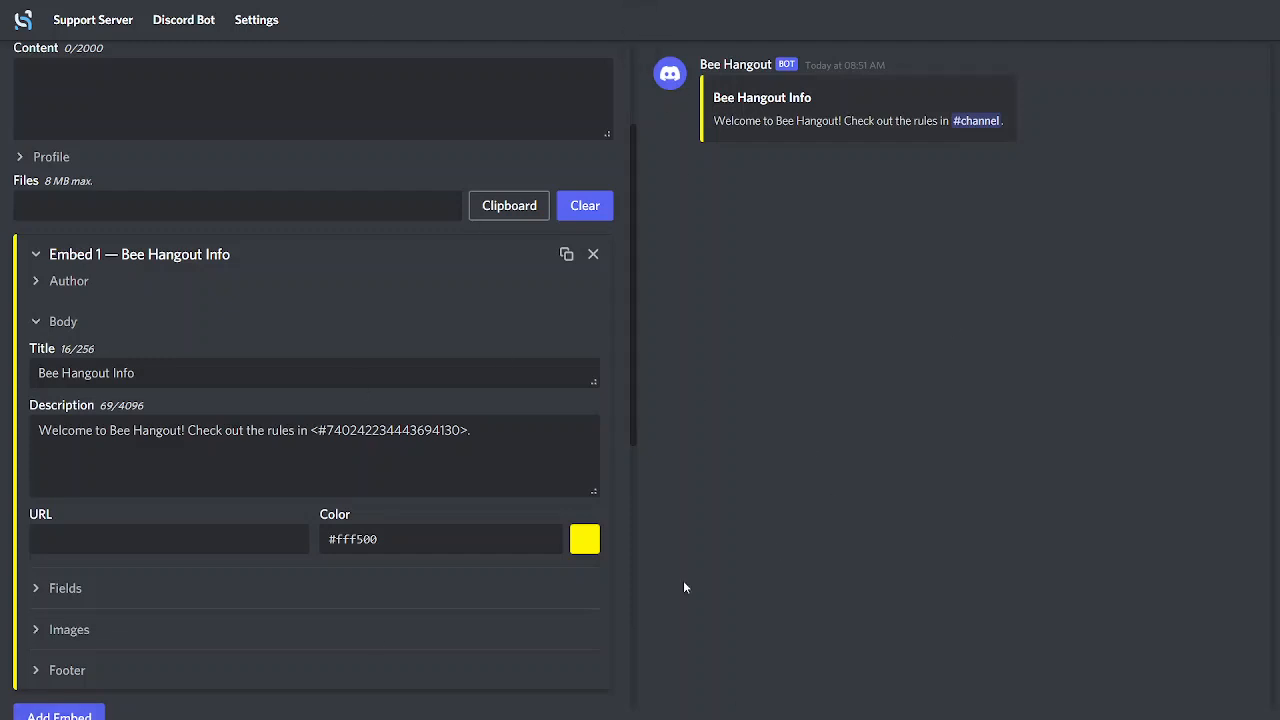
Append an empty role mention, "<@&>", after the channel mention sentence in the embed's description
left_click(498, 432)
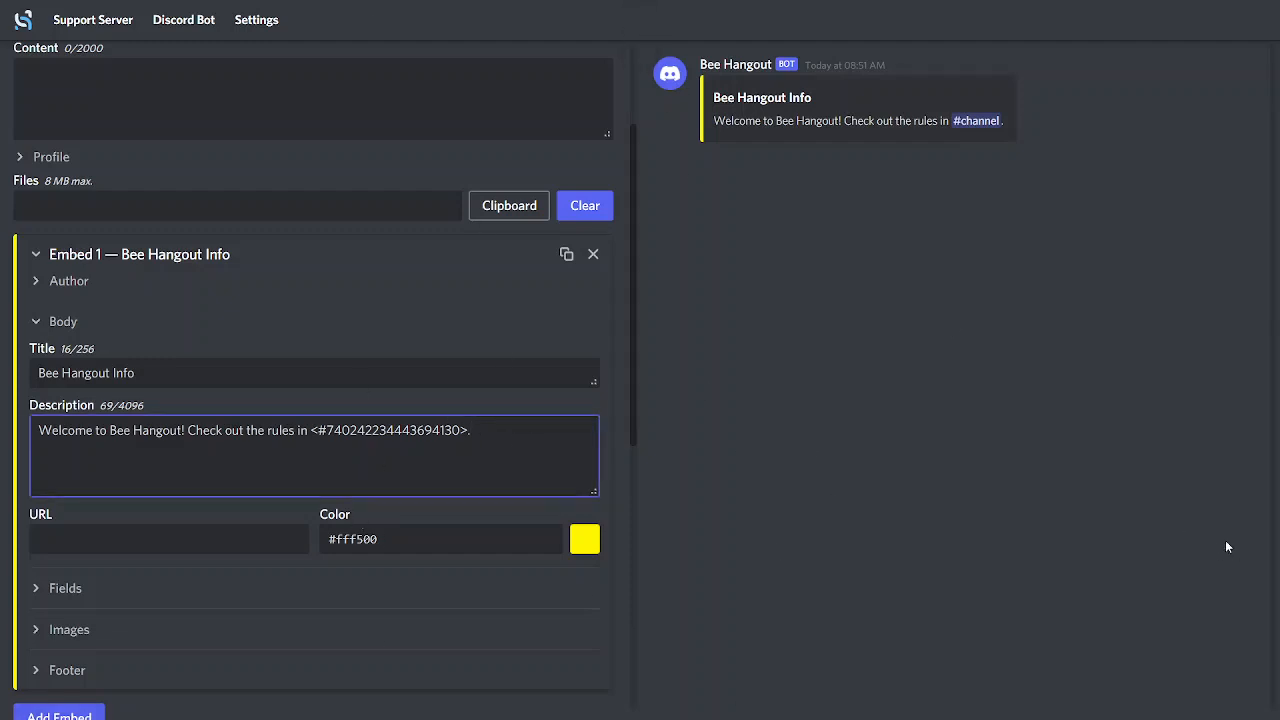
type(". <>")
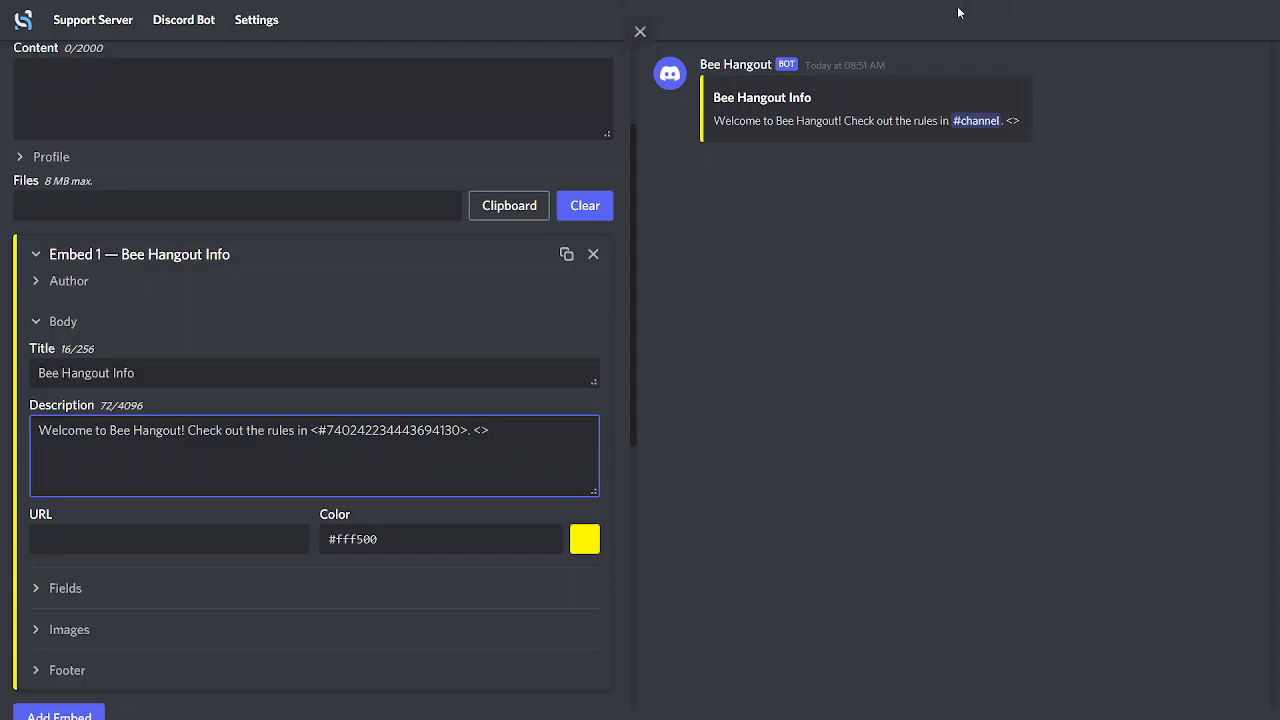
left_click(481, 431)
type("@&")
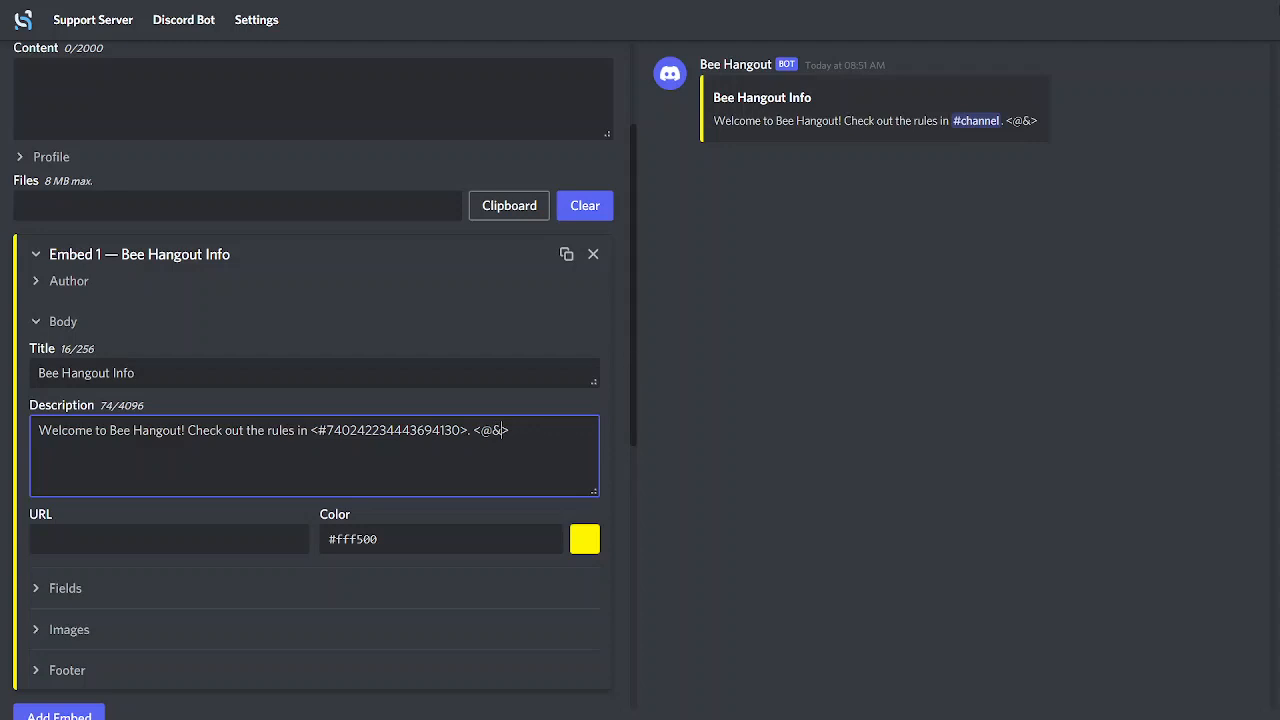
Leave full screen, switch to Discord and copy the ID of the Bee king role from the Bee Hangout server settings
left_click(1120, 3)
left_click(640, 57)
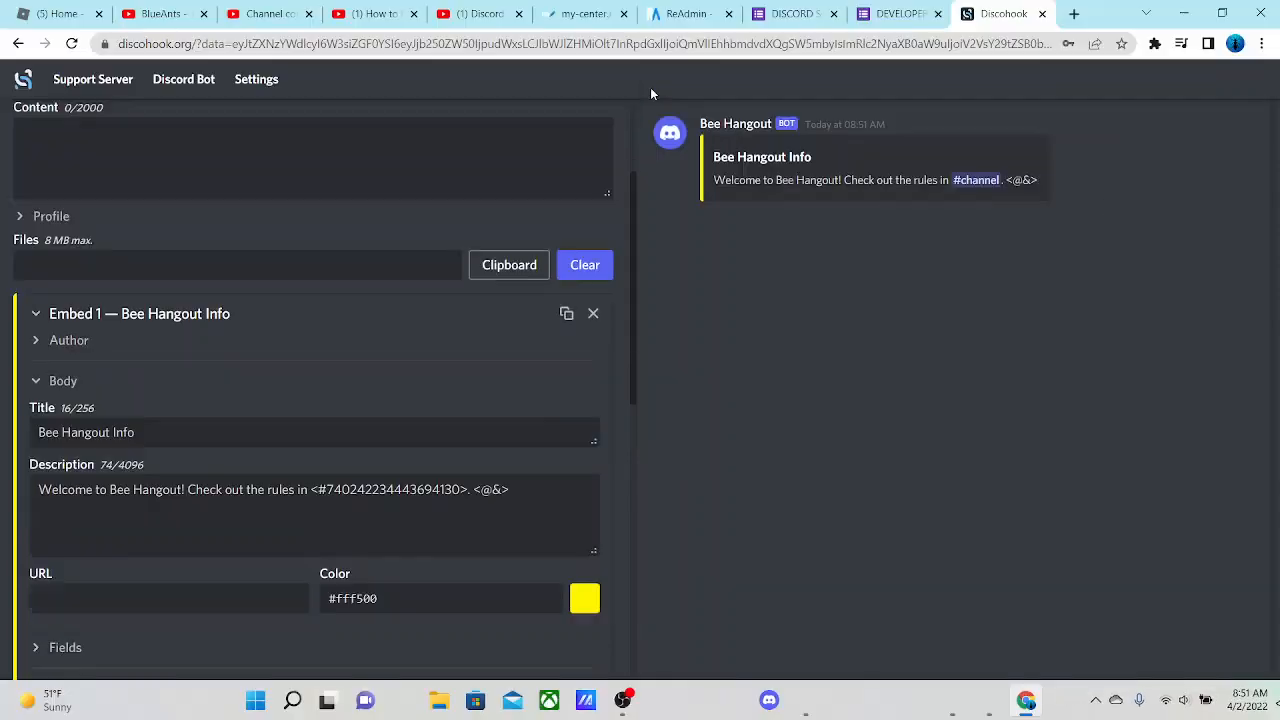
left_click(768, 700)
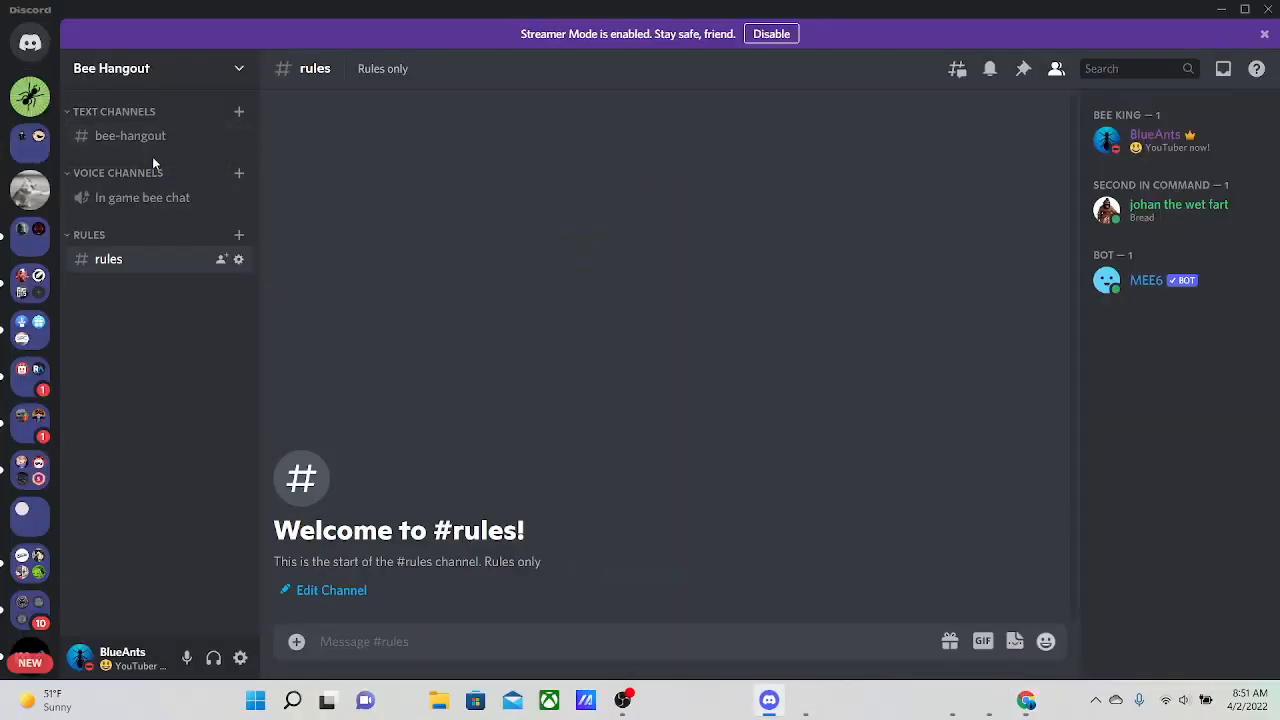
left_click(194, 78)
left_click(90, 175)
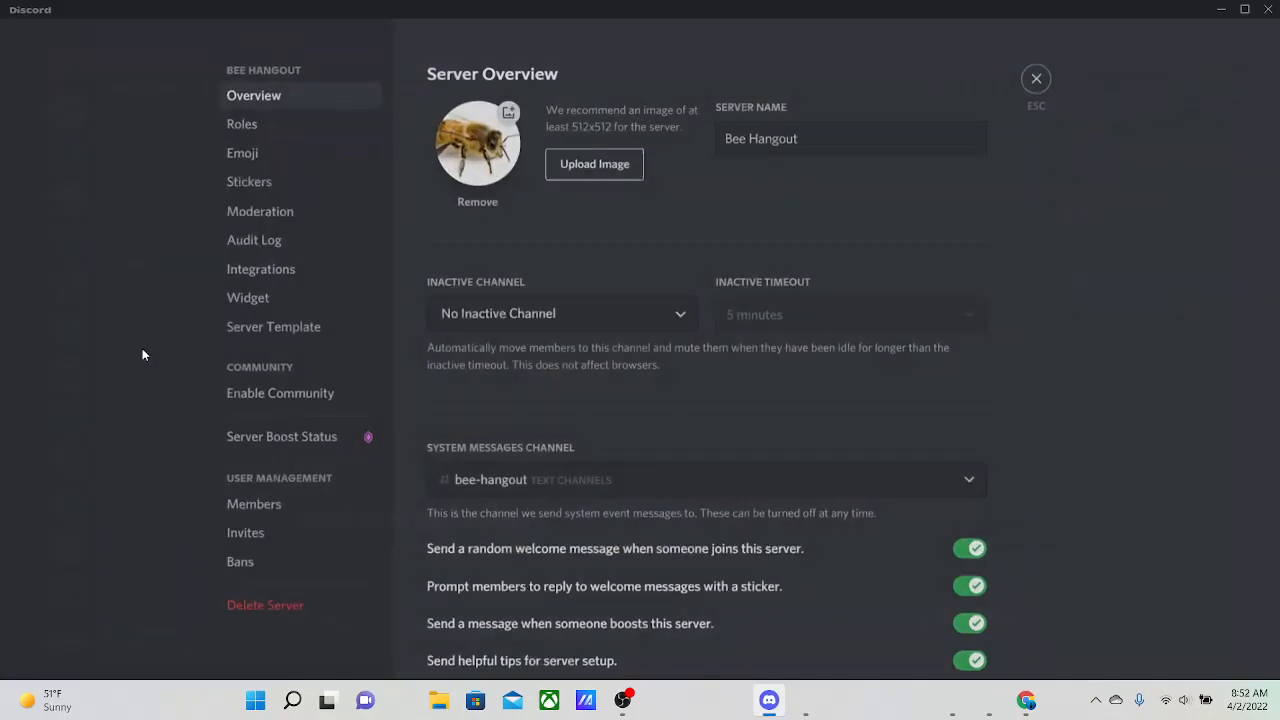
left_click(243, 132)
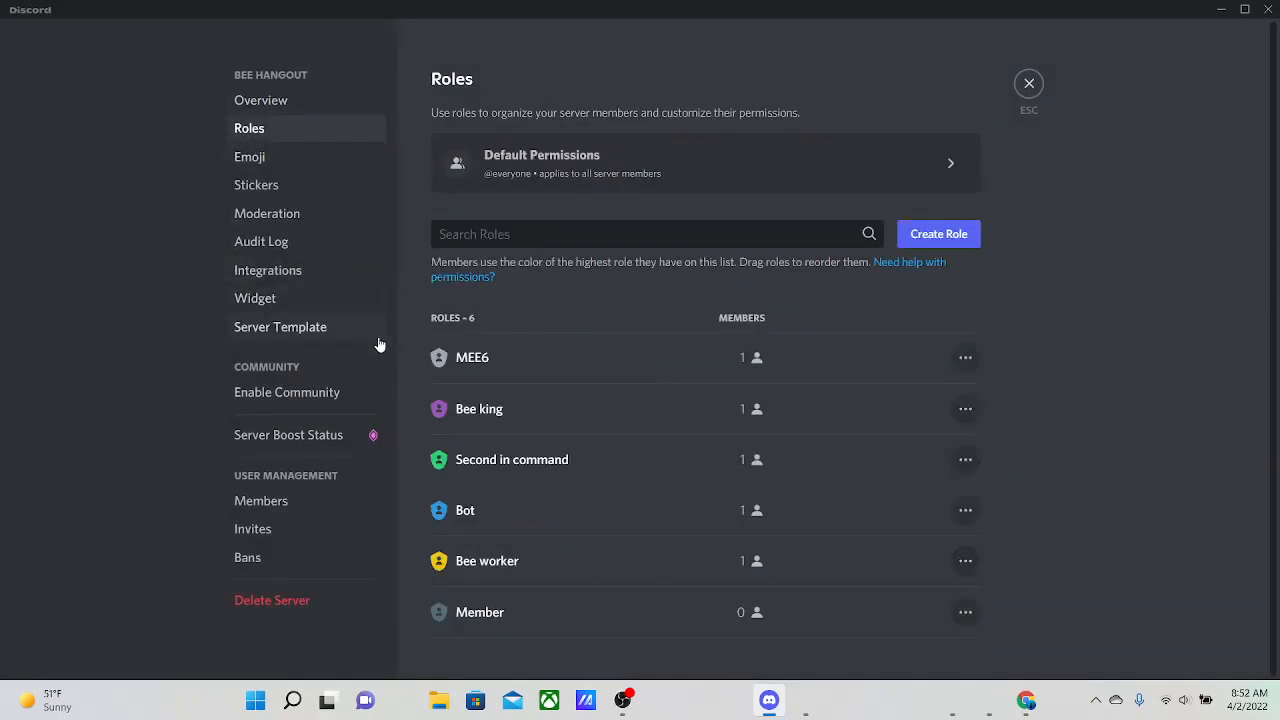
right_click(503, 410)
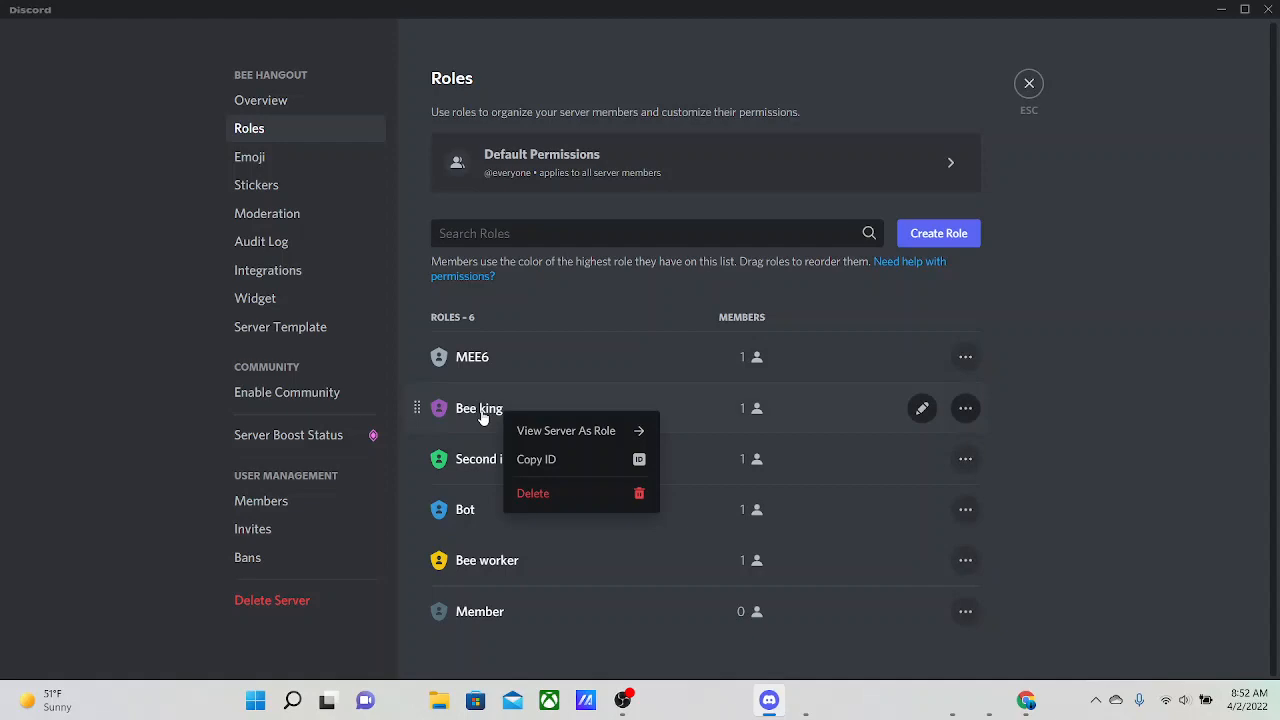
left_click(482, 414)
right_click(482, 155)
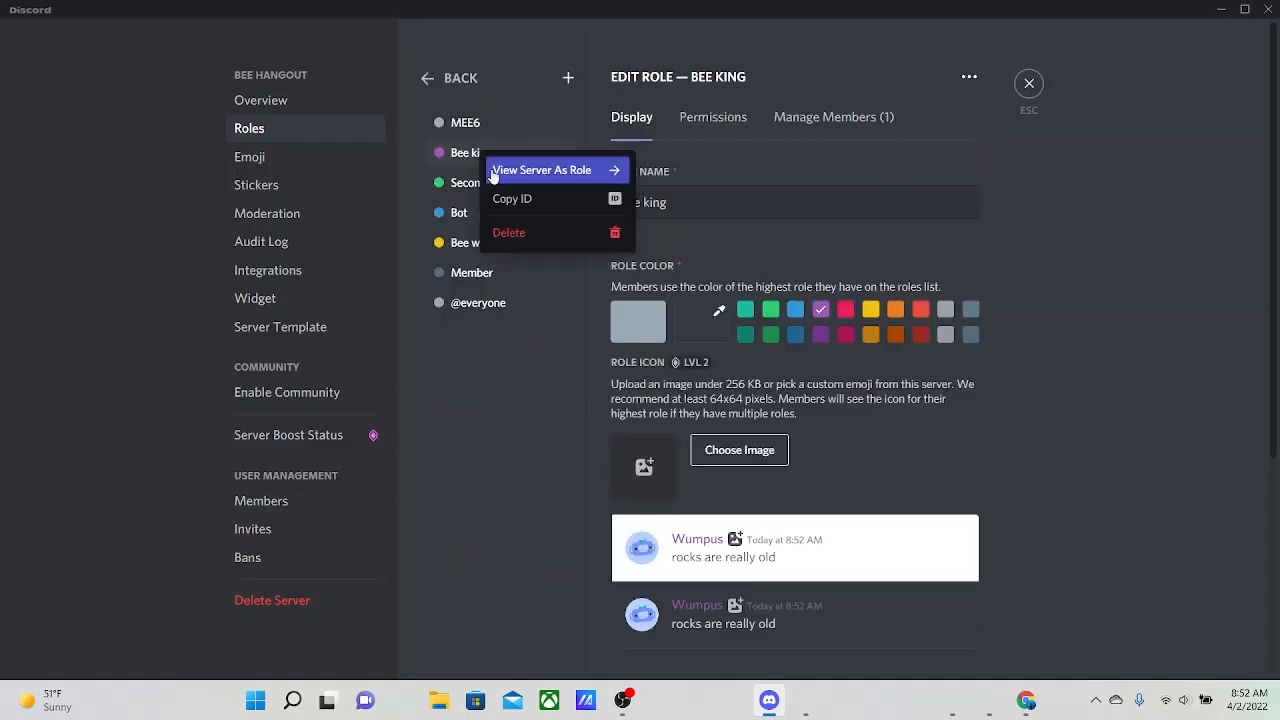
left_click(548, 202)
left_click(1029, 83)
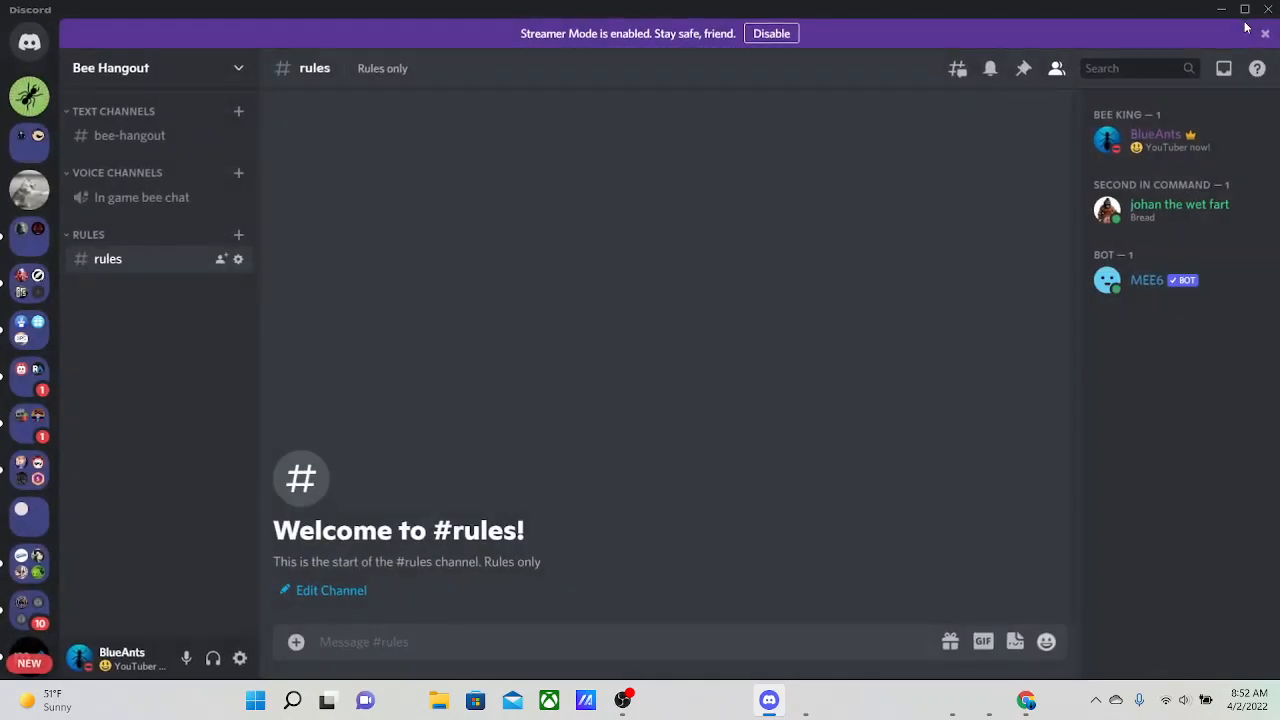
Return to Discohook in full screen and paste the role ID inside the description's role mention, after the & sign
key("alt+Tab")
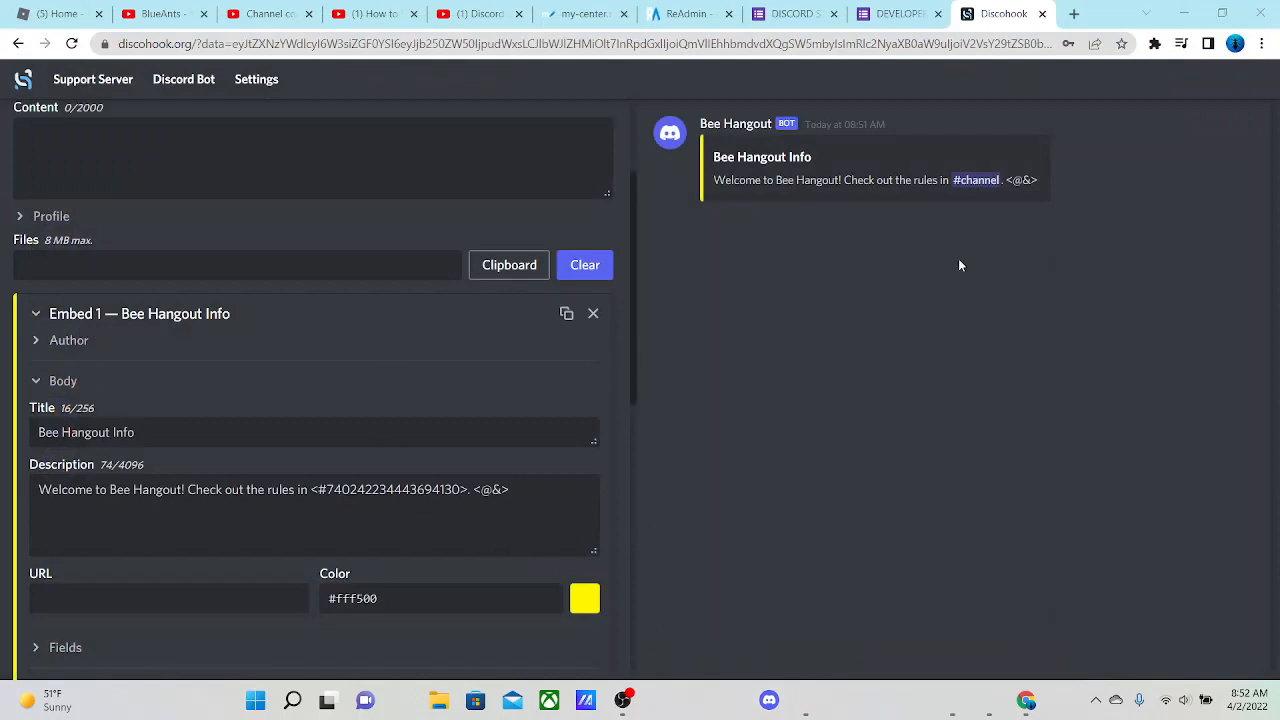
left_click(1262, 43)
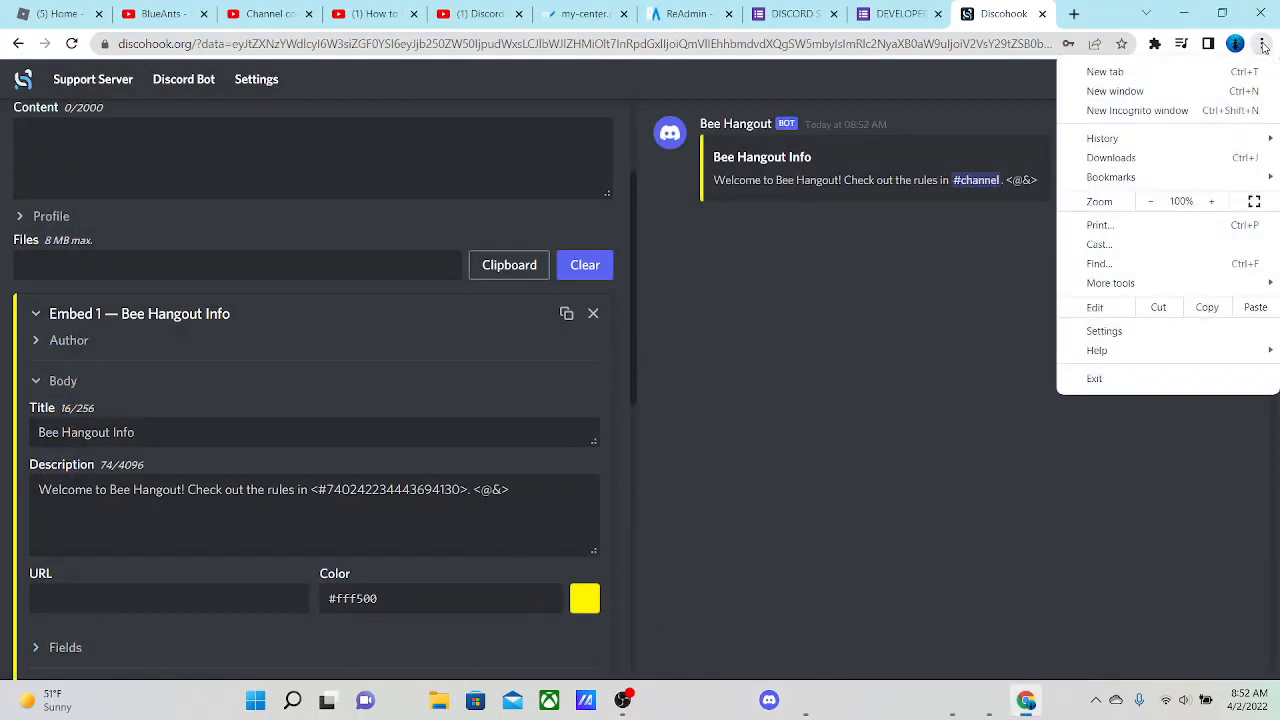
left_click(1254, 201)
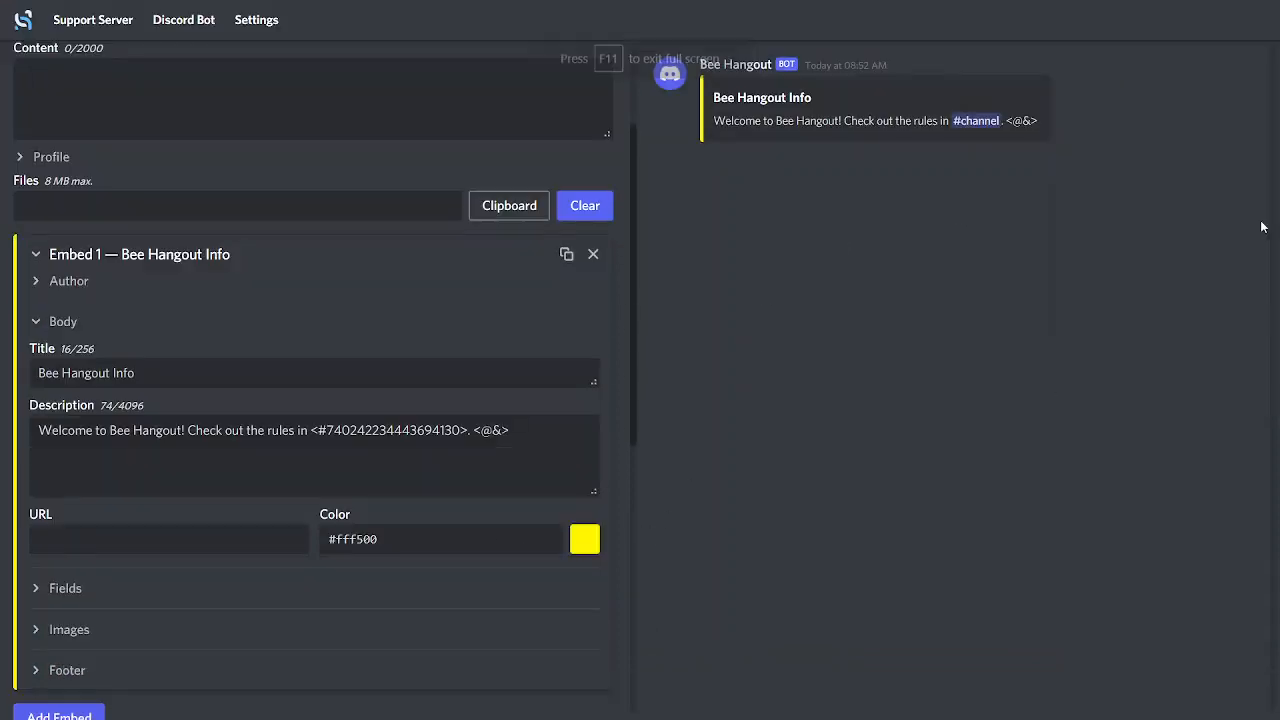
left_click(518, 424)
key("ctrl+v")
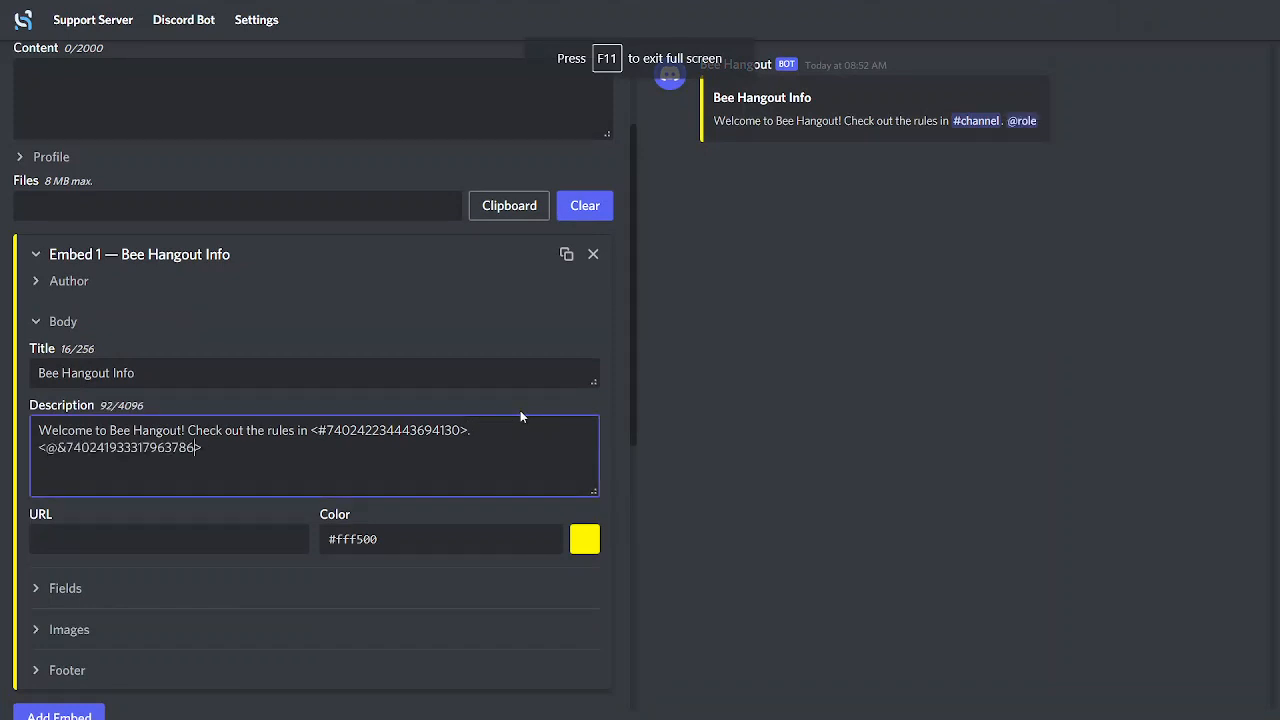
left_click(681, 457)
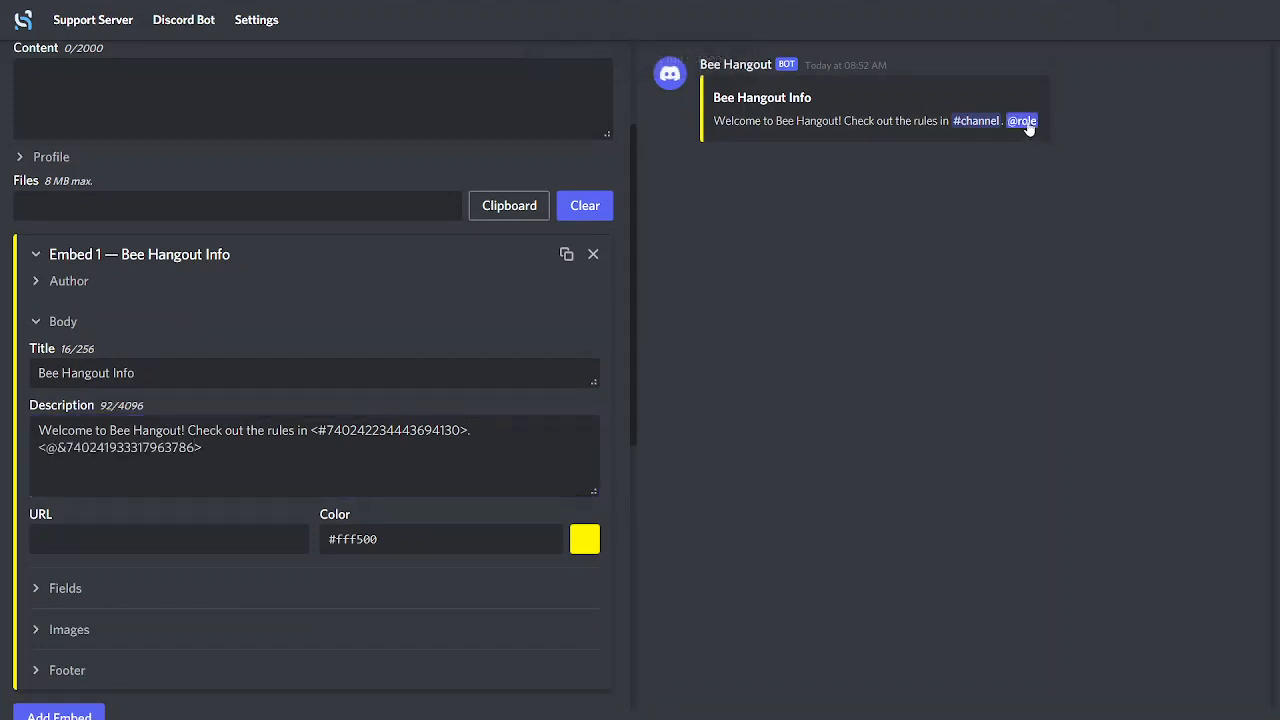
Delete the whole role mention from the end of the embed's description
left_click_drag(219, 445, 31, 472)
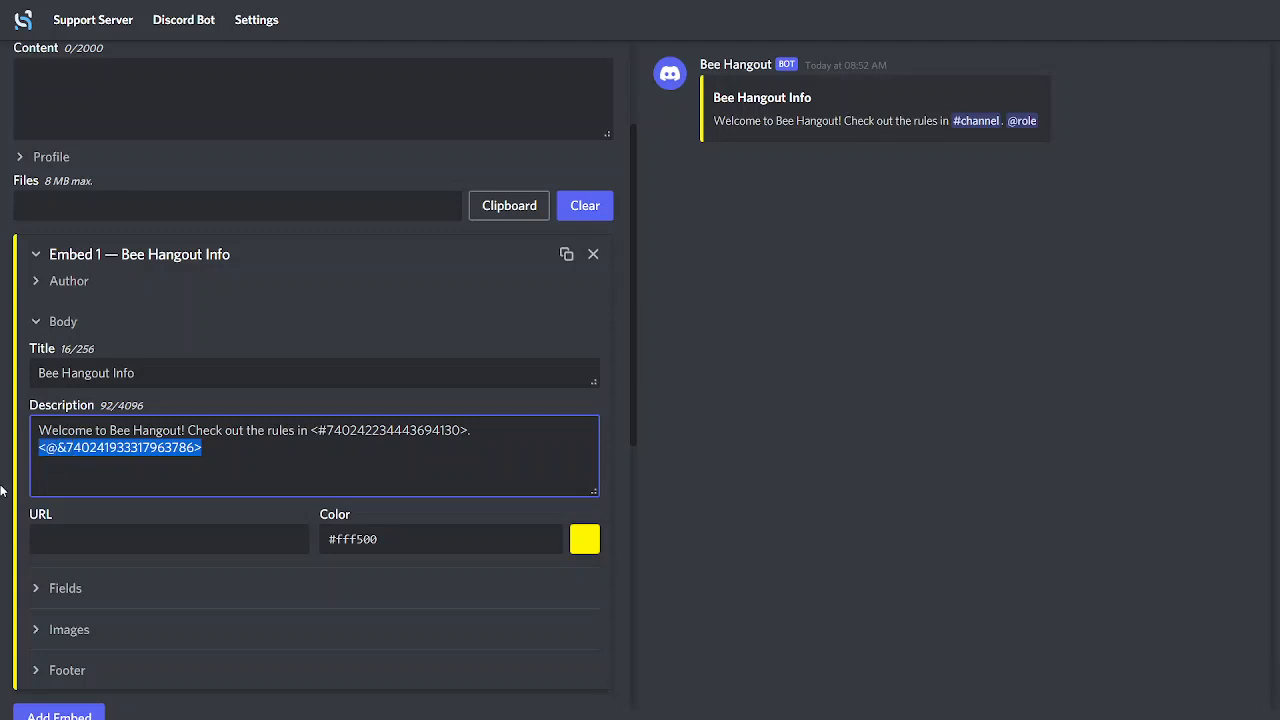
key("BackSpace")
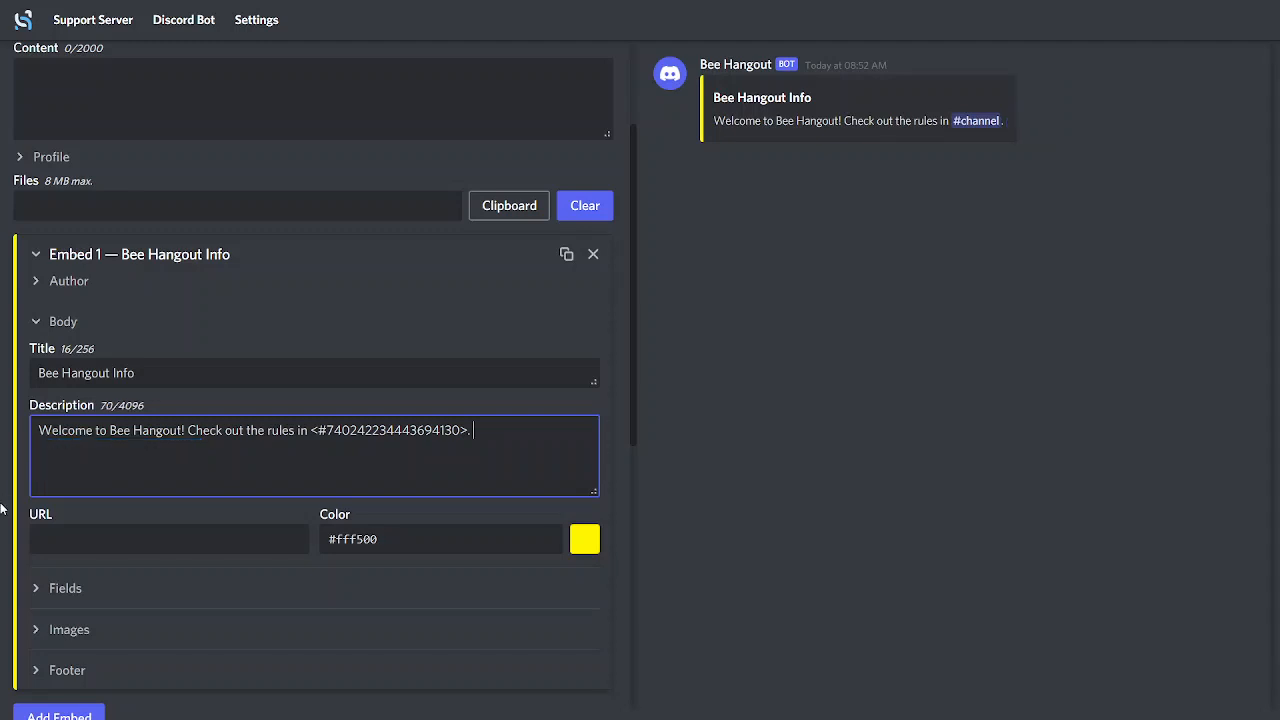
left_click(786, 389)
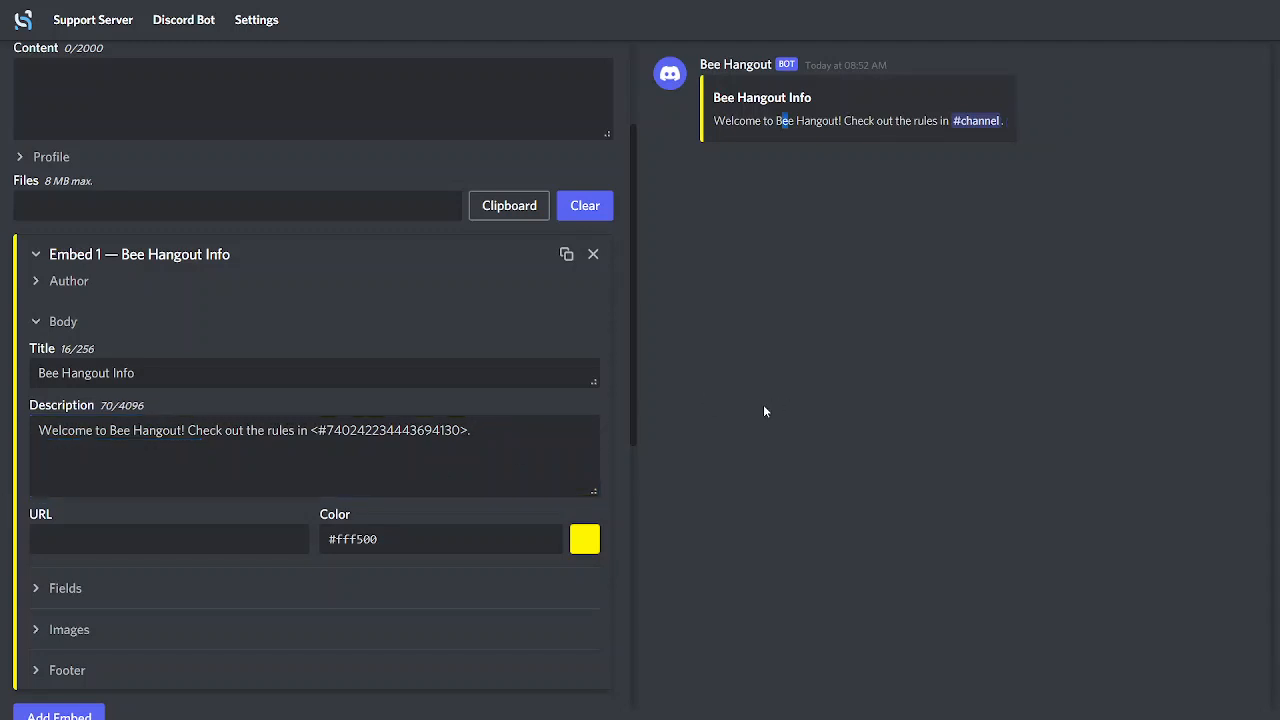
scroll(55, 592, "down", 2)
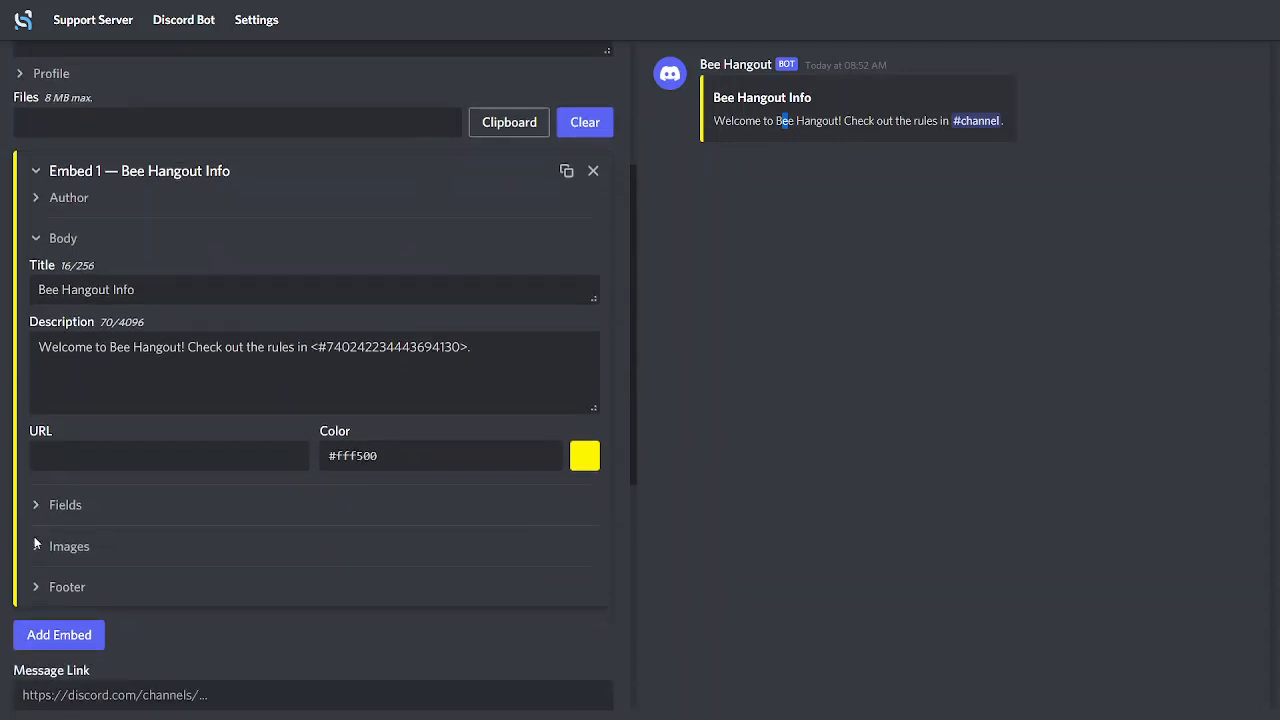
left_click(36, 240)
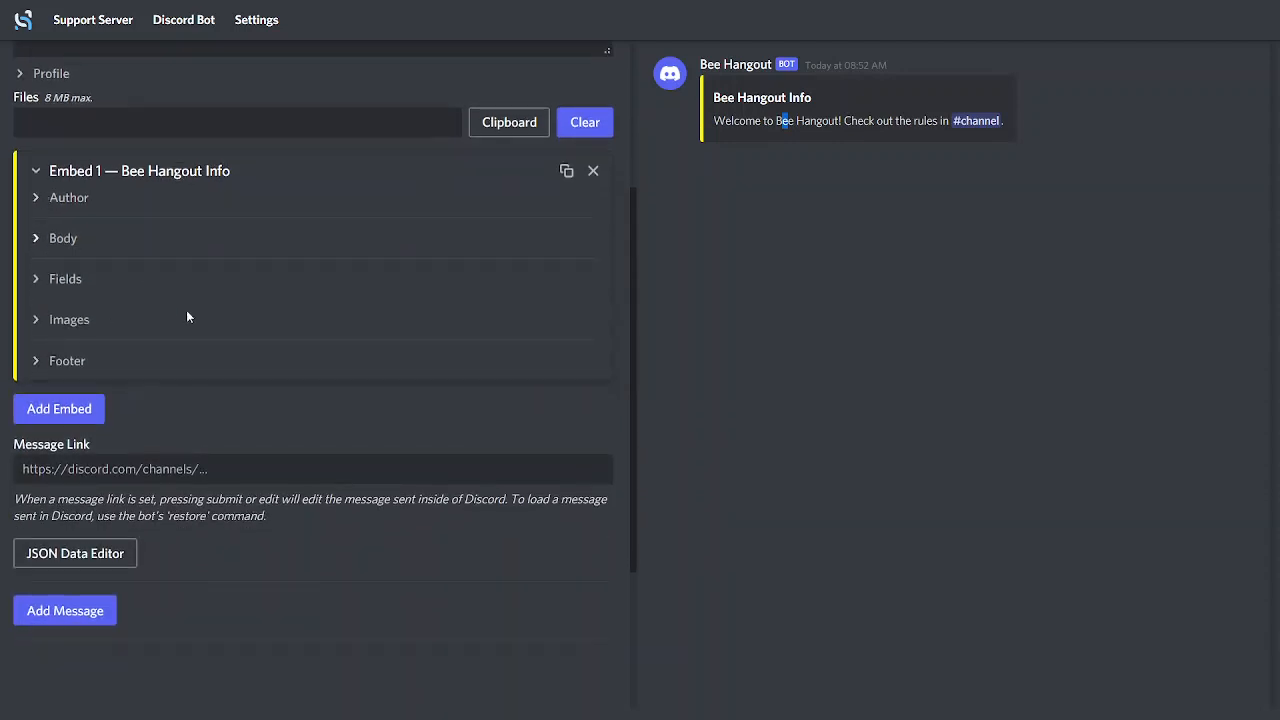
left_click(37, 240)
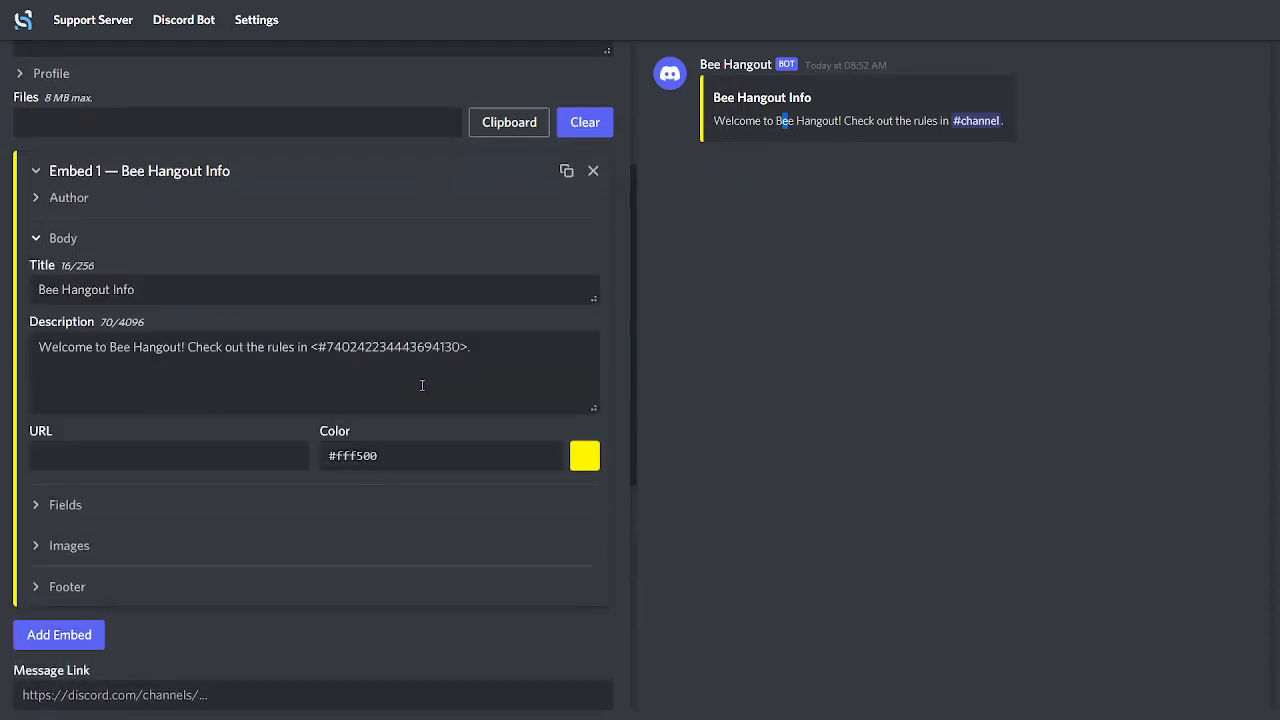
Add "ROBLOX TOS" to the embed's description, separated from the welcome sentence by a blank line
left_click(489, 348)
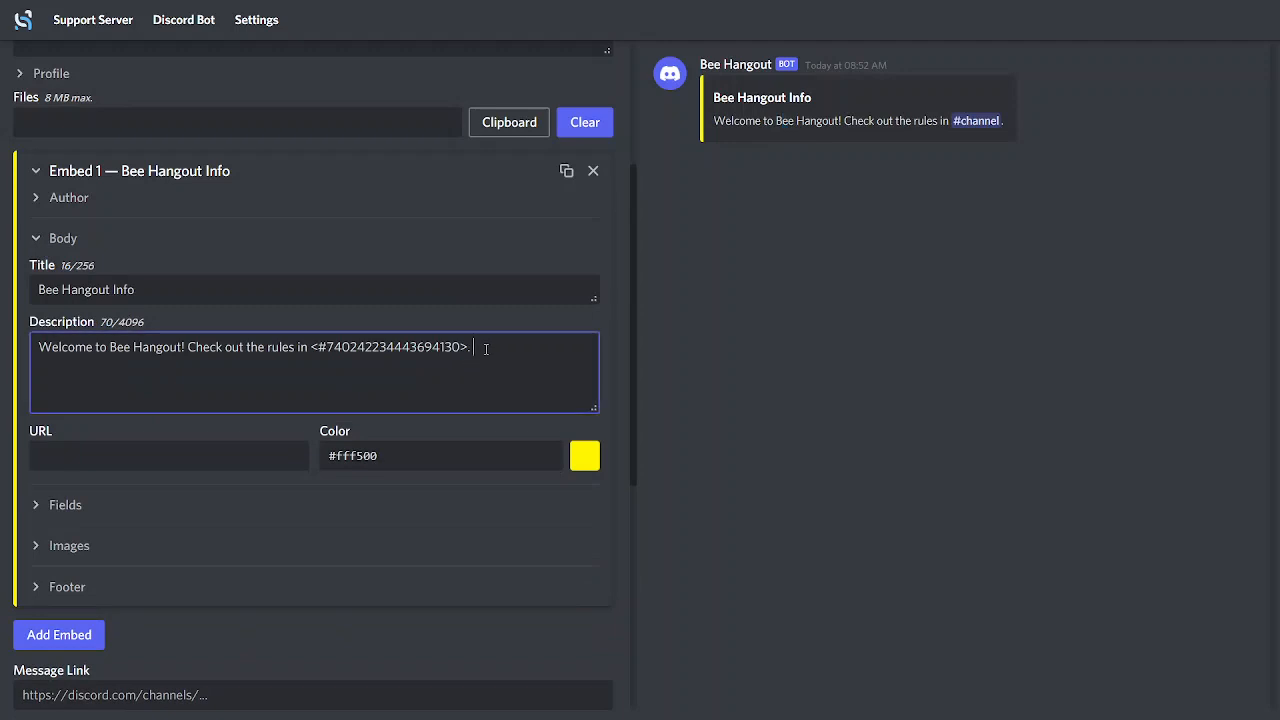
key("Return")
key("Return")
key("BackSpace")
key("Return")
type("ROB")
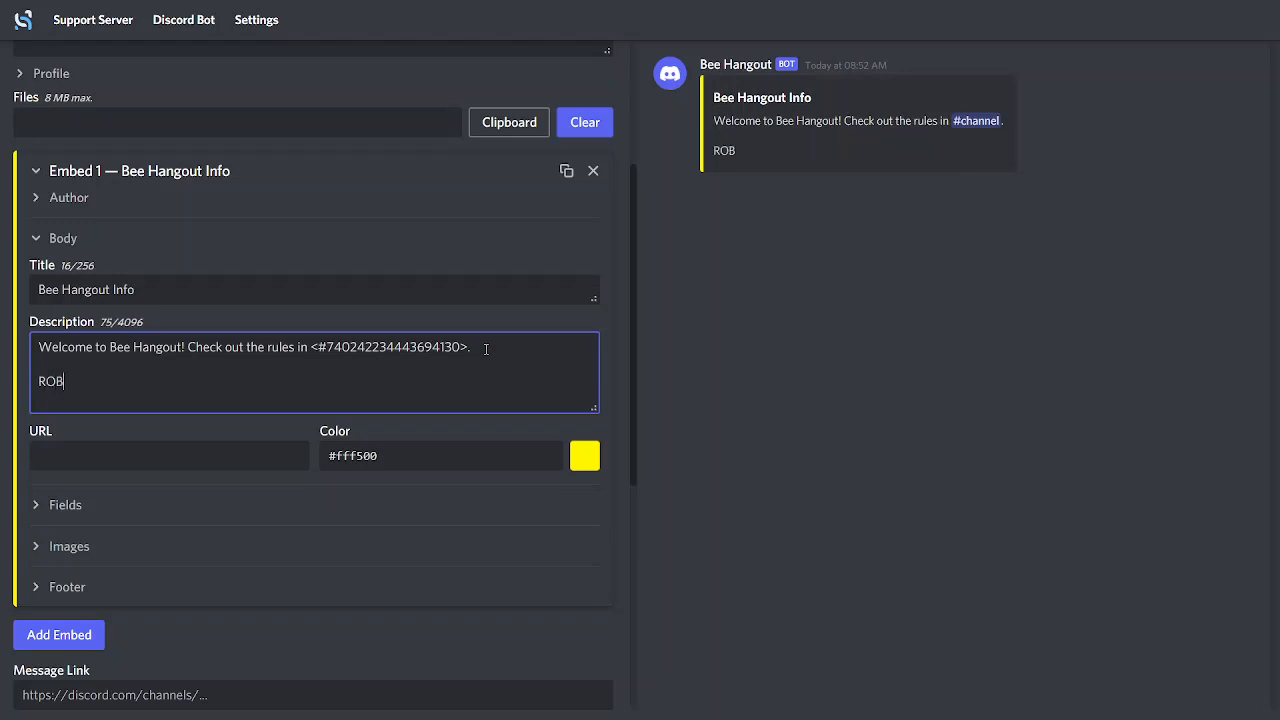
type("LOX TOS")
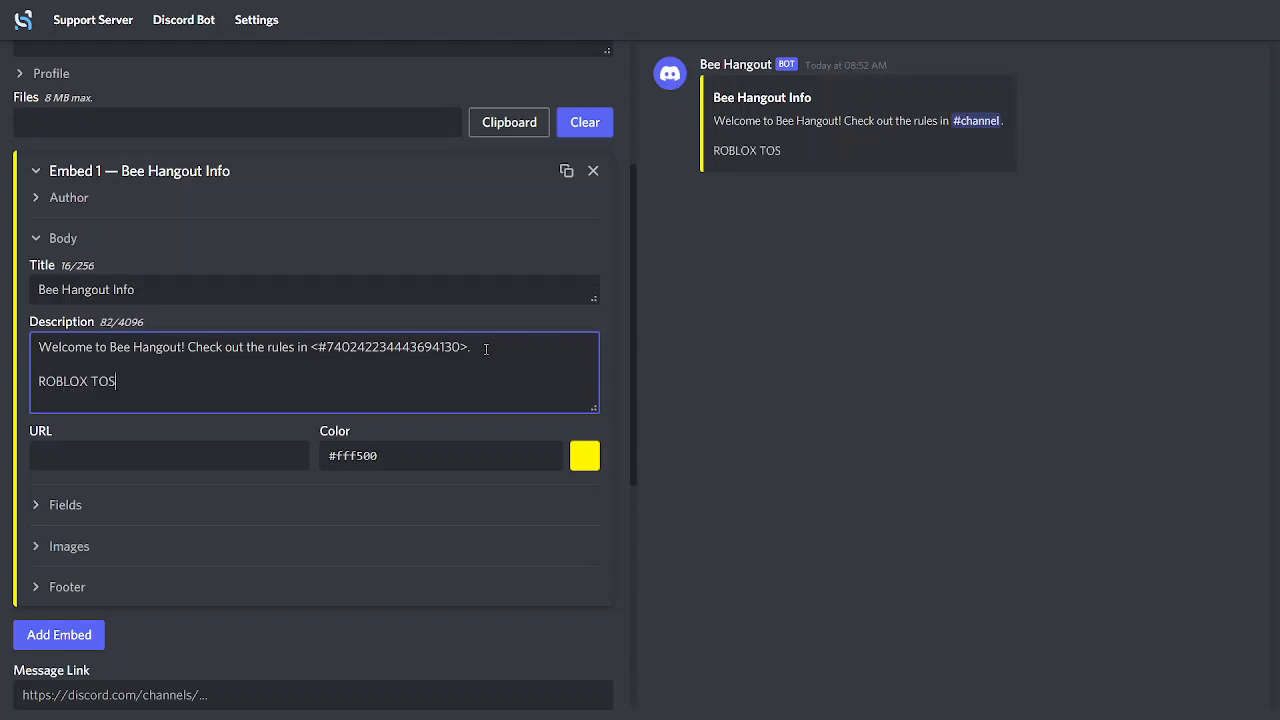
Wrap "ROBLOX TOS" in square brackets and follow it with empty parentheses, forming the link markup "[ROBLOX TOS]()"
left_click(36, 379)
type("[")
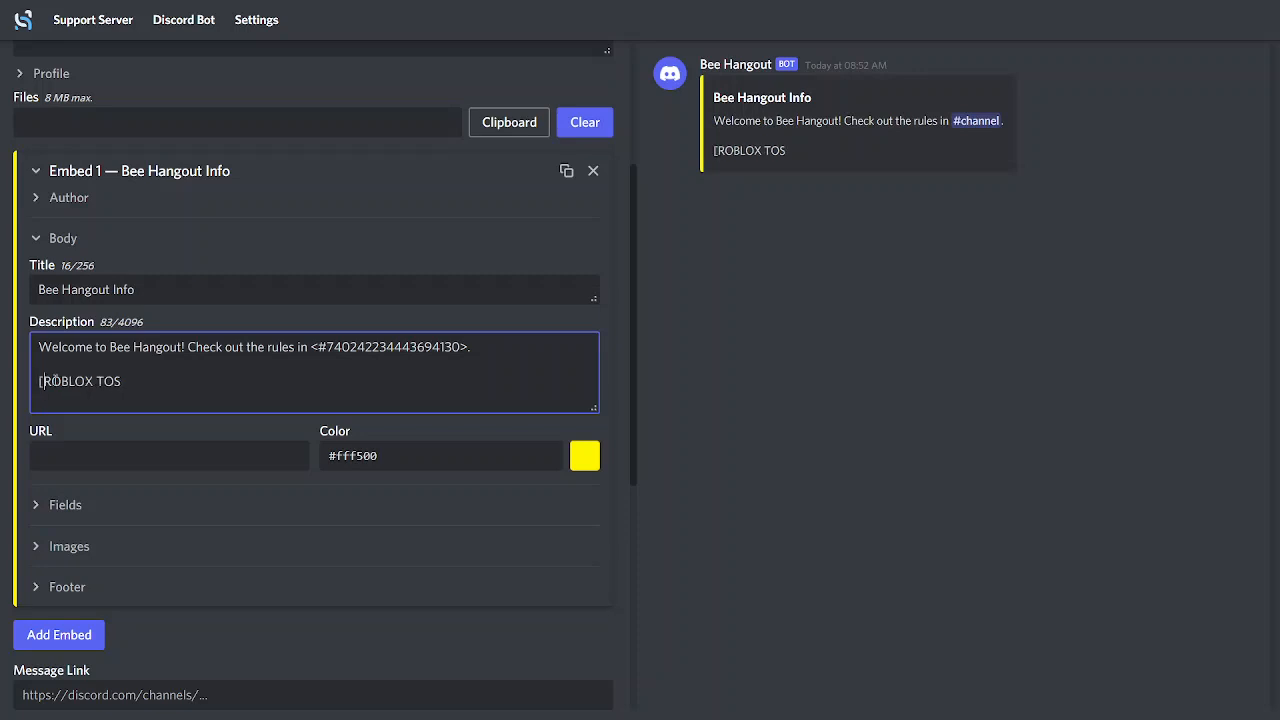
left_click(142, 376)
type("]()")
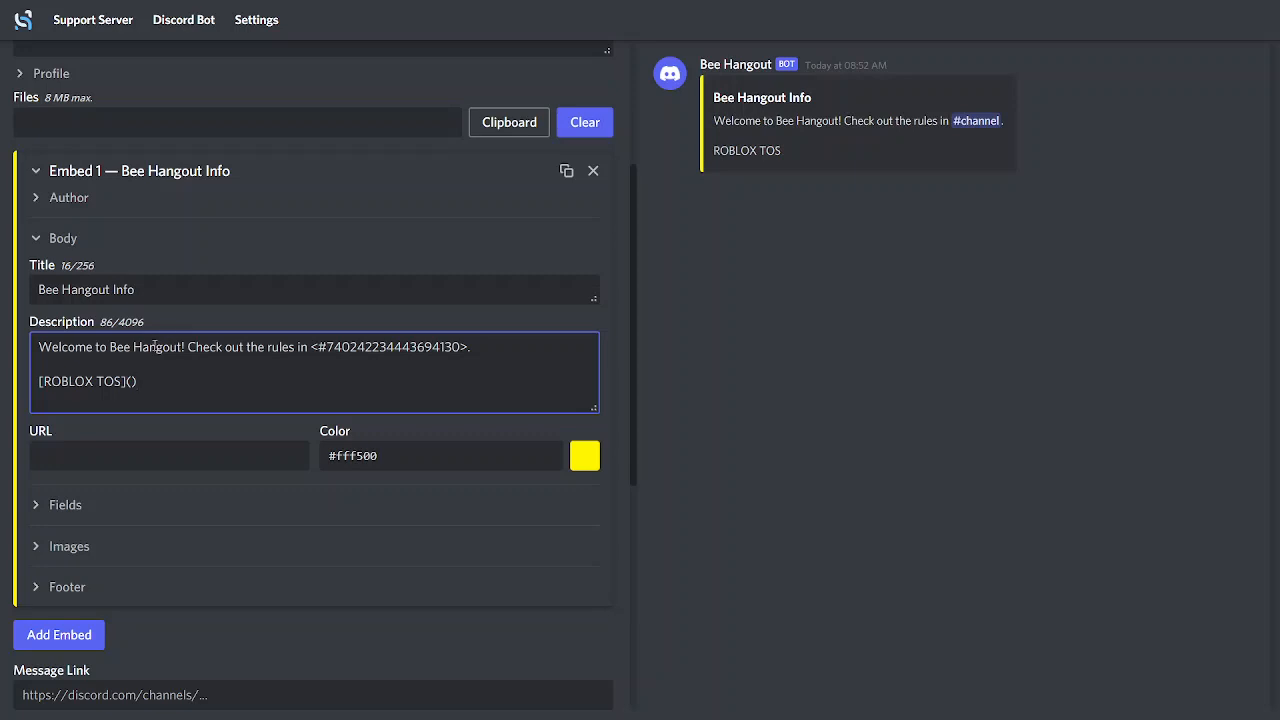
key("Left")
left_click(1068, 452)
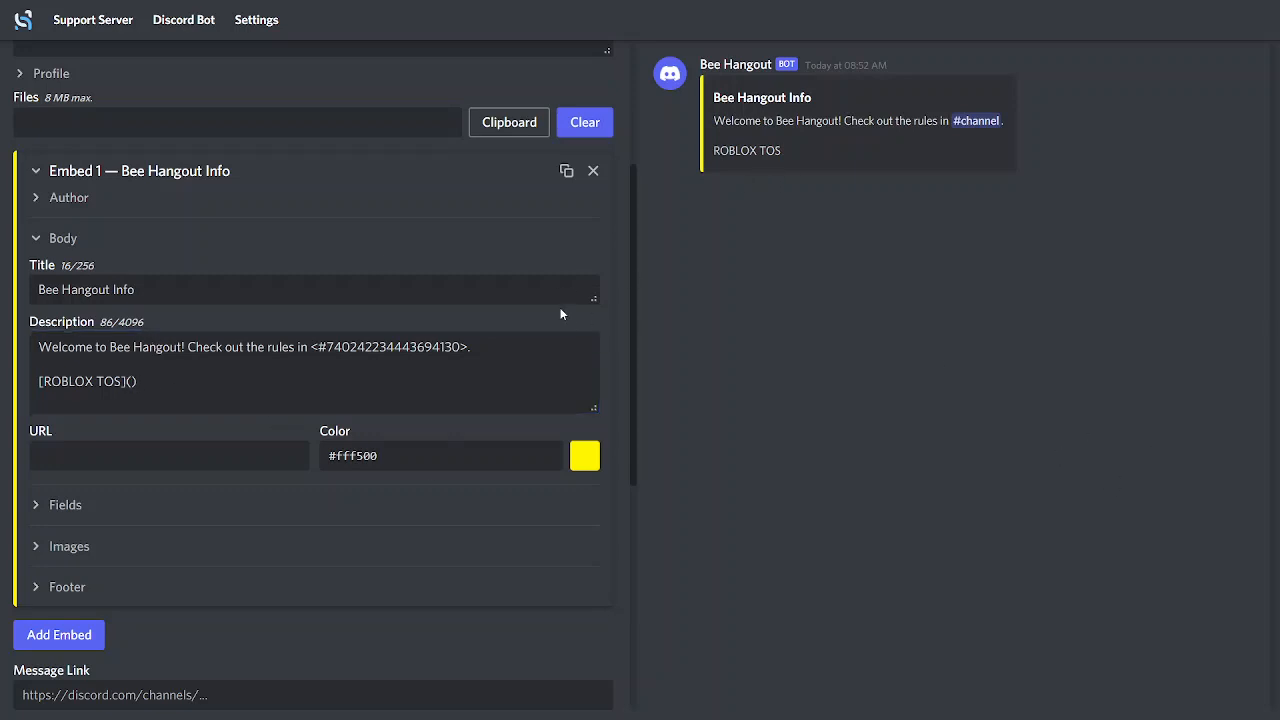
Leave full screen, switch to the Roblox website, open its Terms of Use page and copy the page's URL
left_click(639, 60)
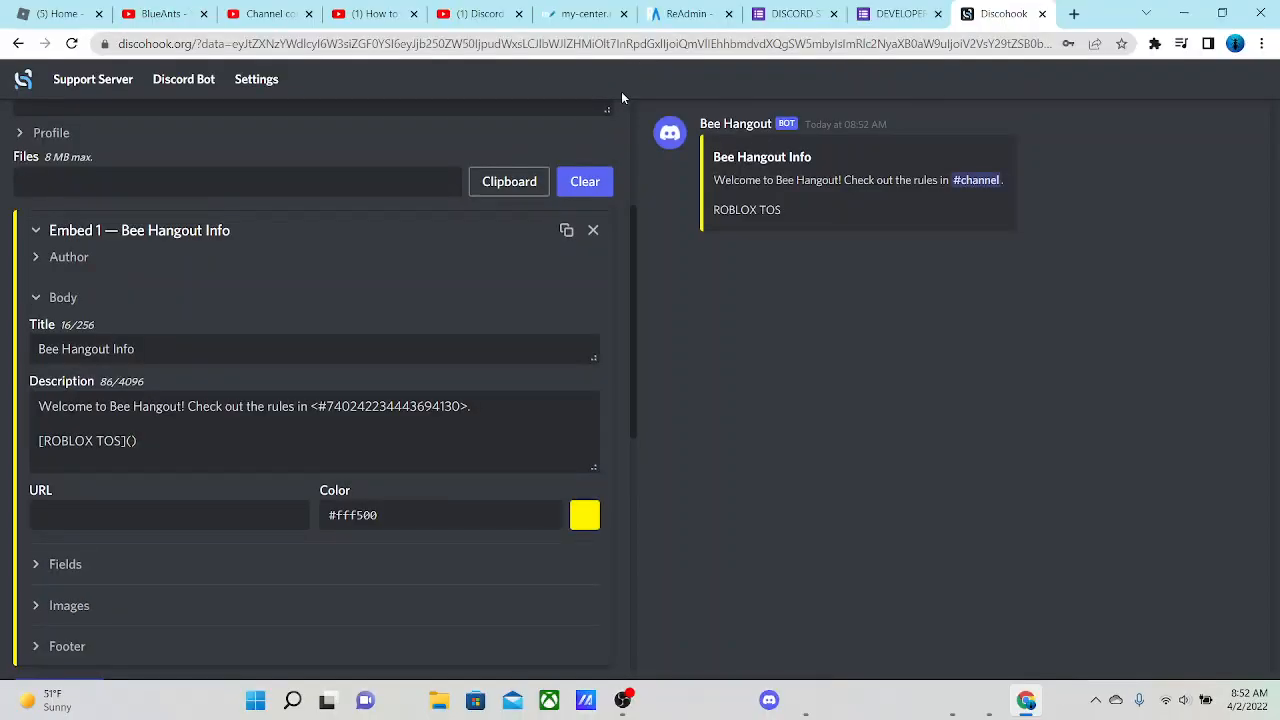
left_click(60, 14)
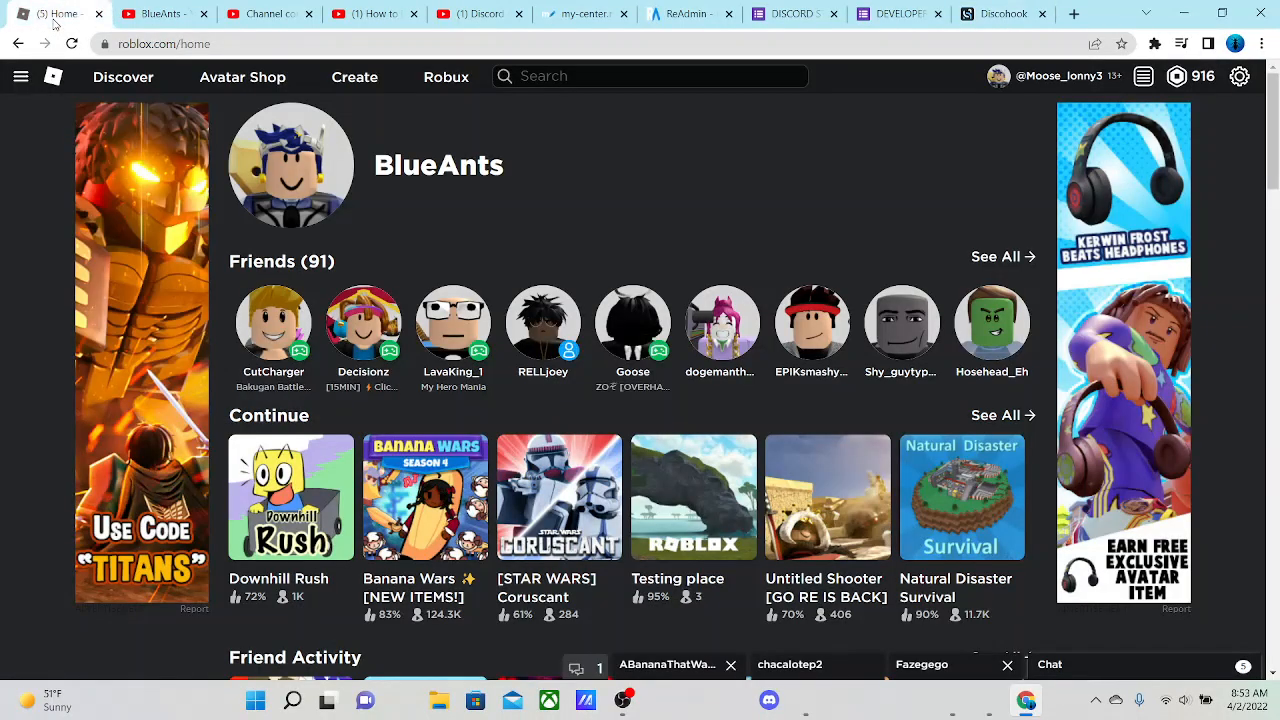
scroll(685, 520, "down", 4)
scroll(685, 520, "down", 15)
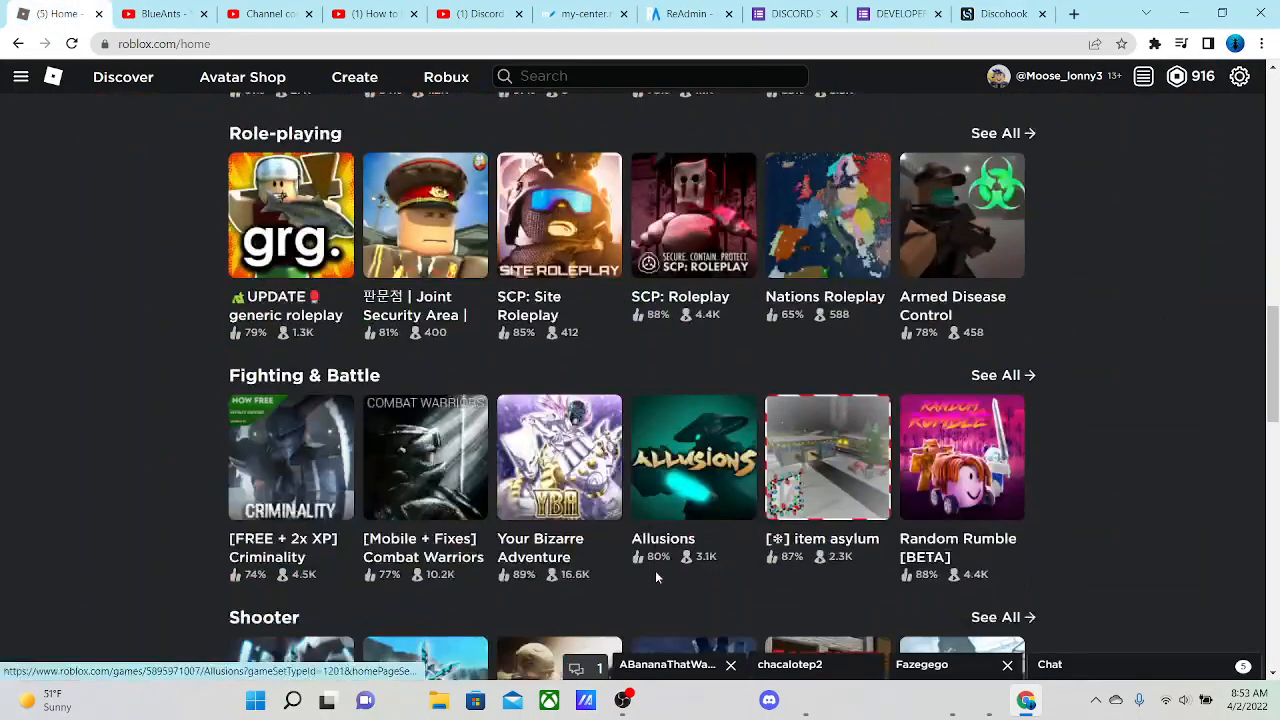
scroll(652, 577, "down", 6)
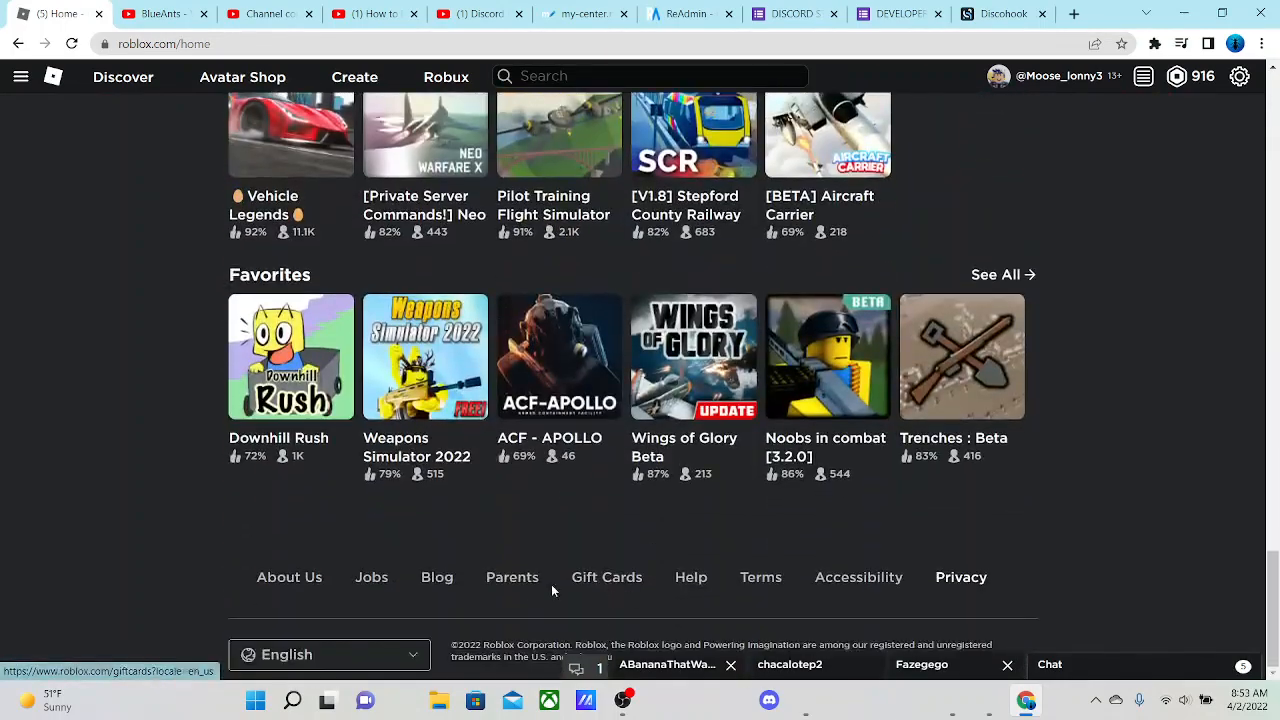
left_click(761, 579)
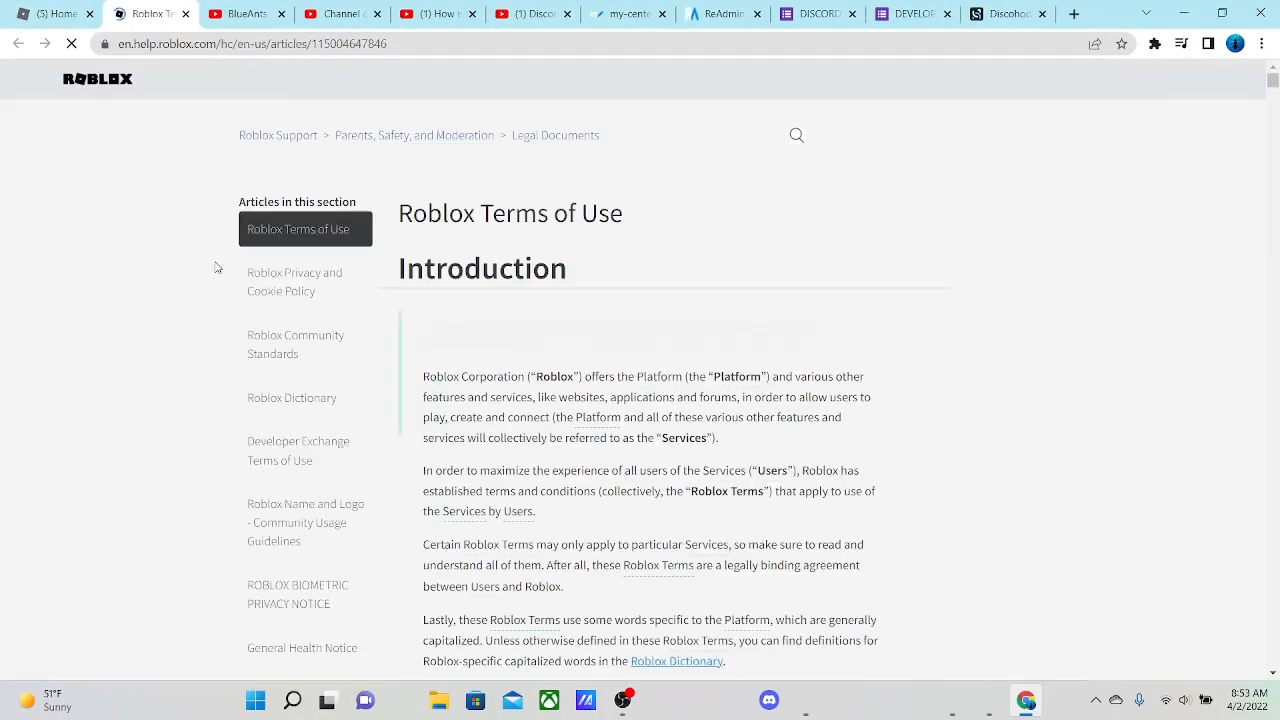
left_click_drag(490, 43, 70, 80)
key("ctrl+c")
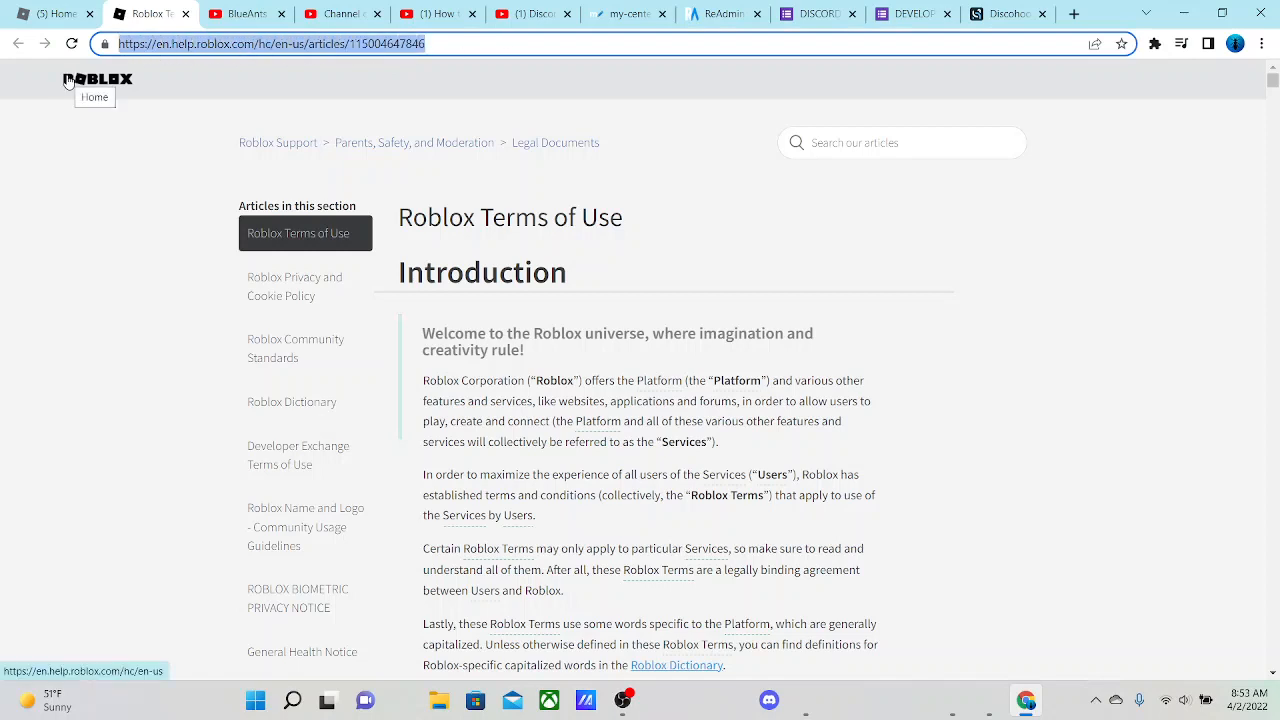
left_click(1183, 223)
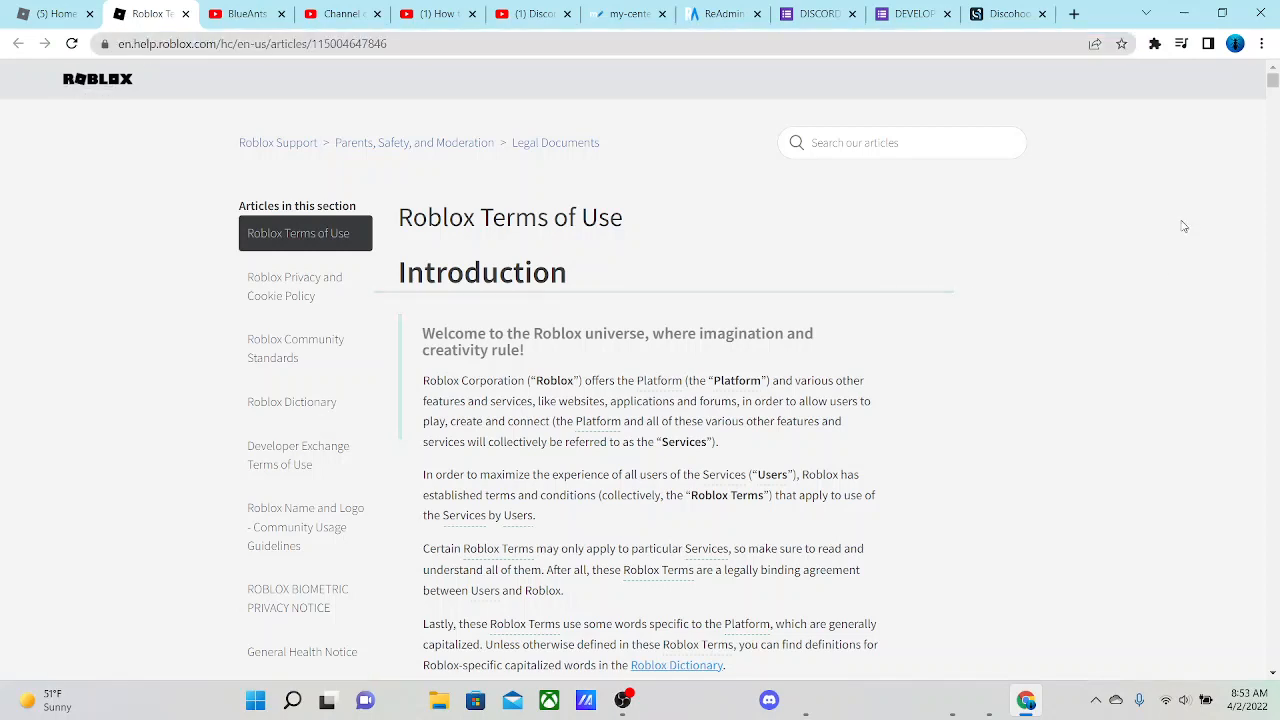
left_click(1000, 14)
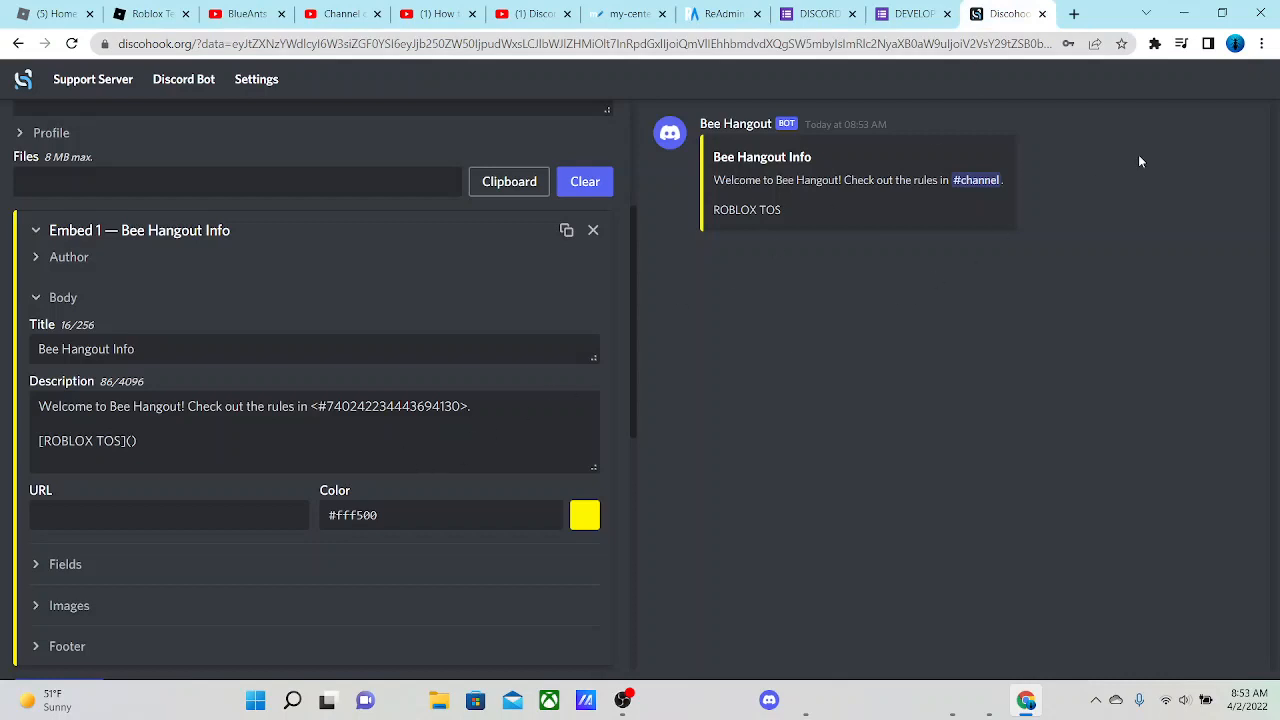
left_click(1262, 43)
left_click(1246, 197)
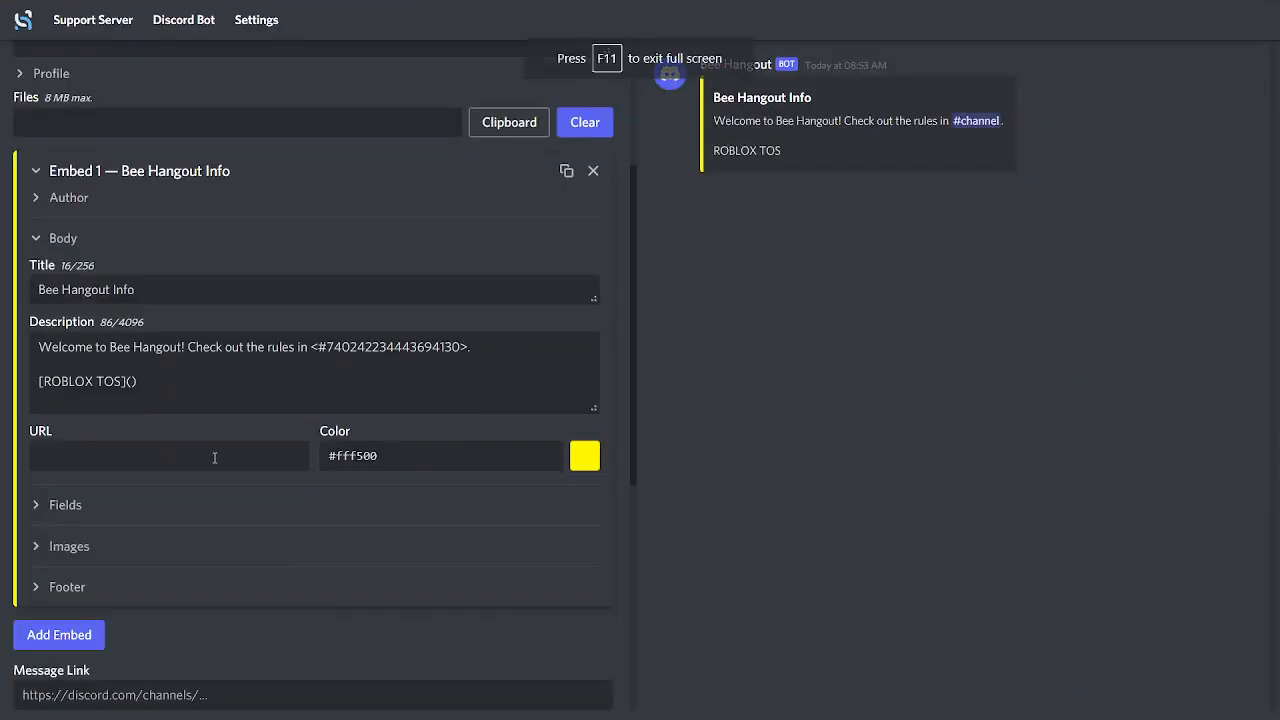
left_click(132, 381)
key("ctrl+v")
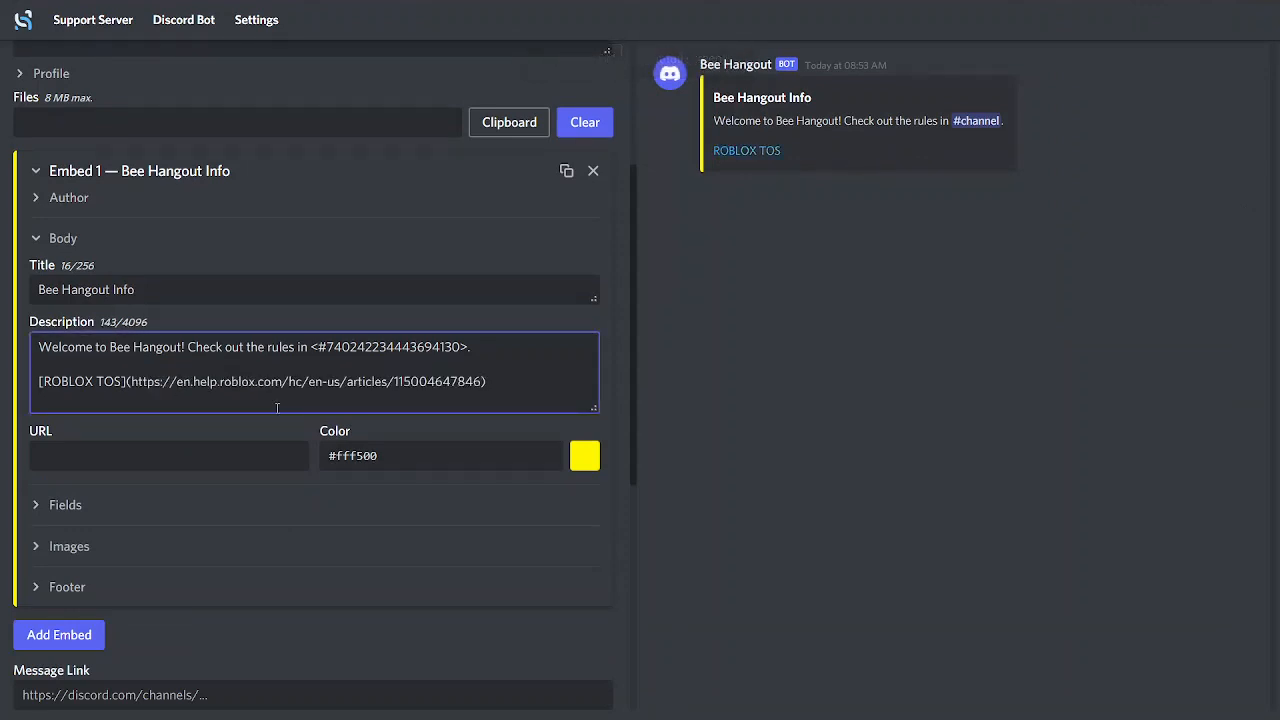
left_click(826, 461)
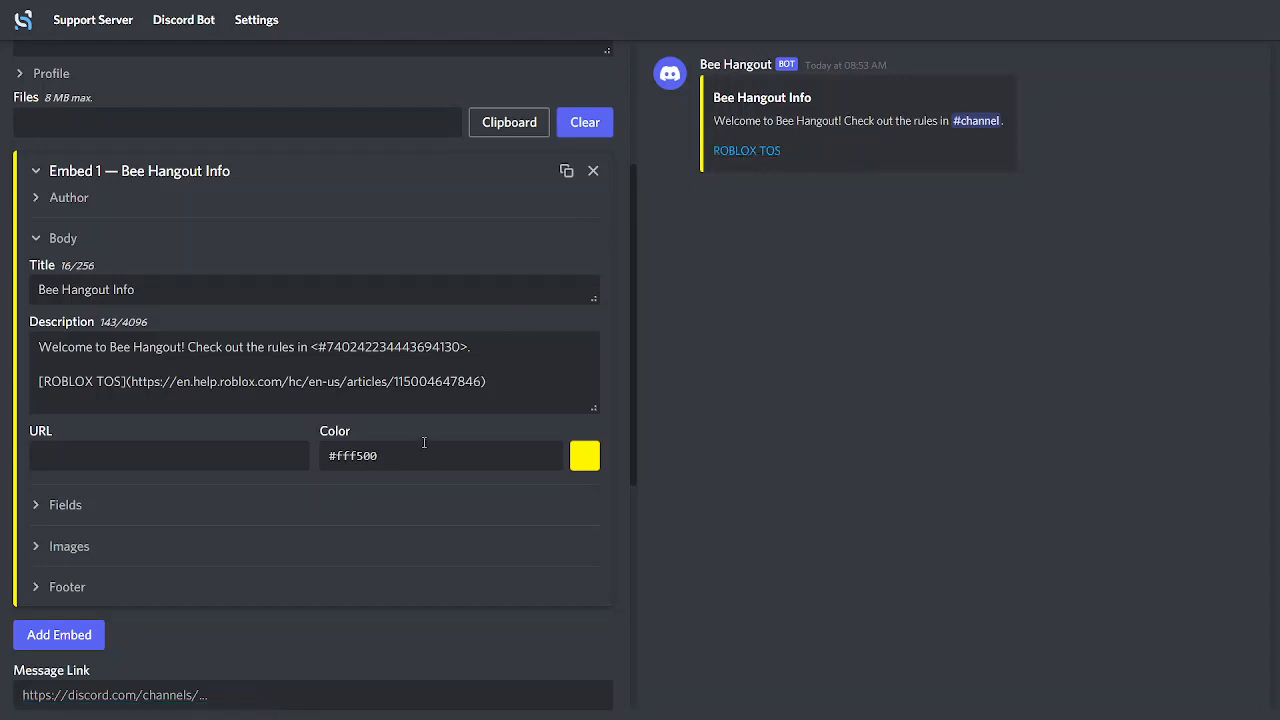
Delete the whole ROBLOX TOS link line from the embed's description and collapse the Body section
left_click_drag(512, 381, 40, 431)
key("ctrl+c")
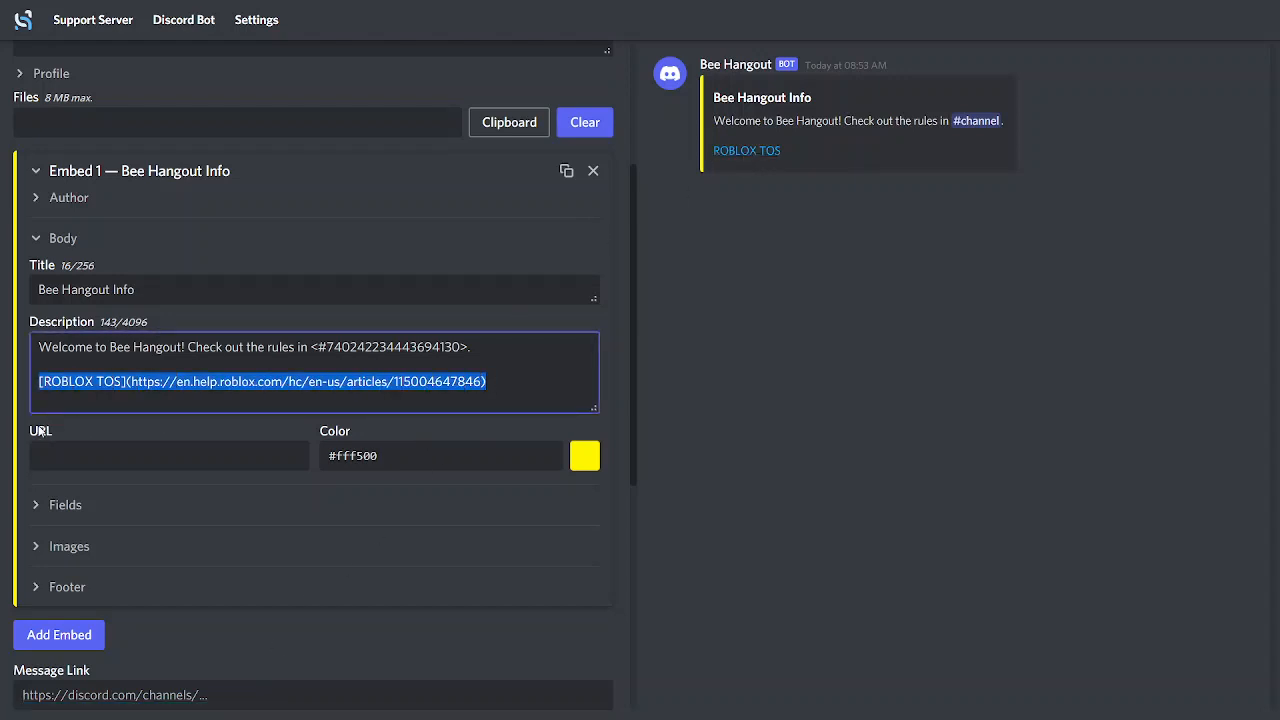
key("BackSpace")
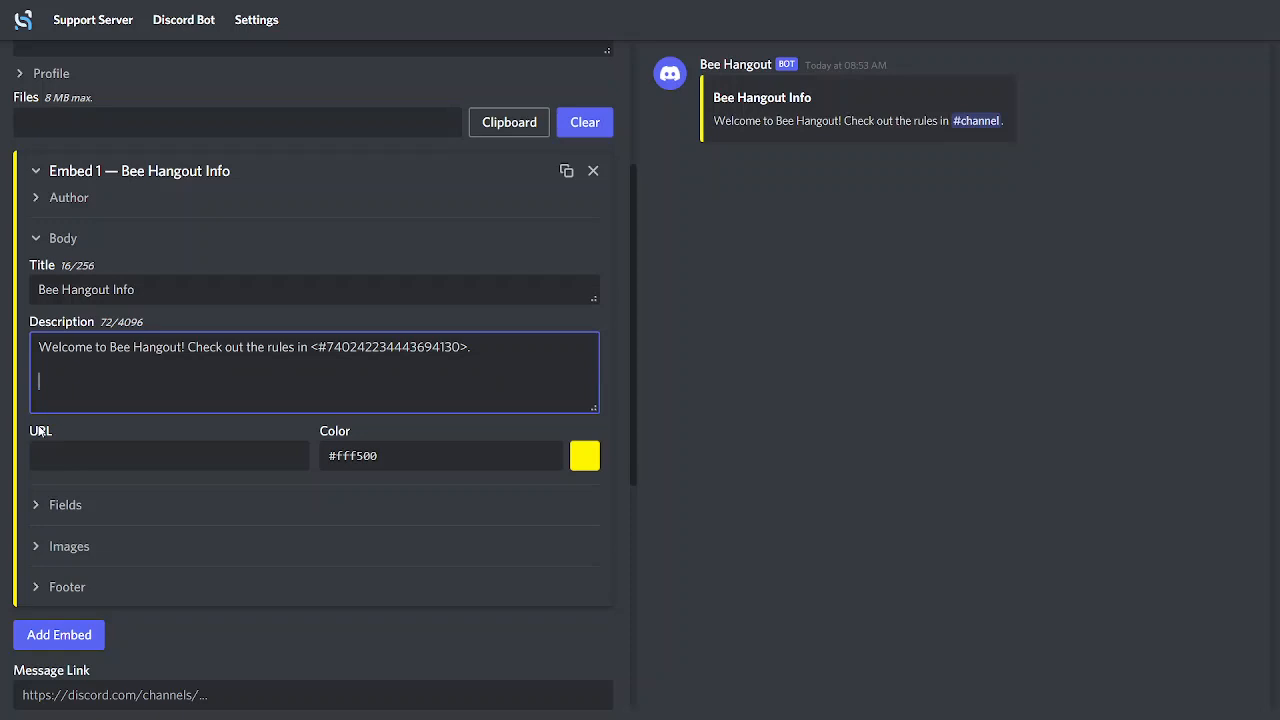
left_click(946, 392)
left_click(37, 240)
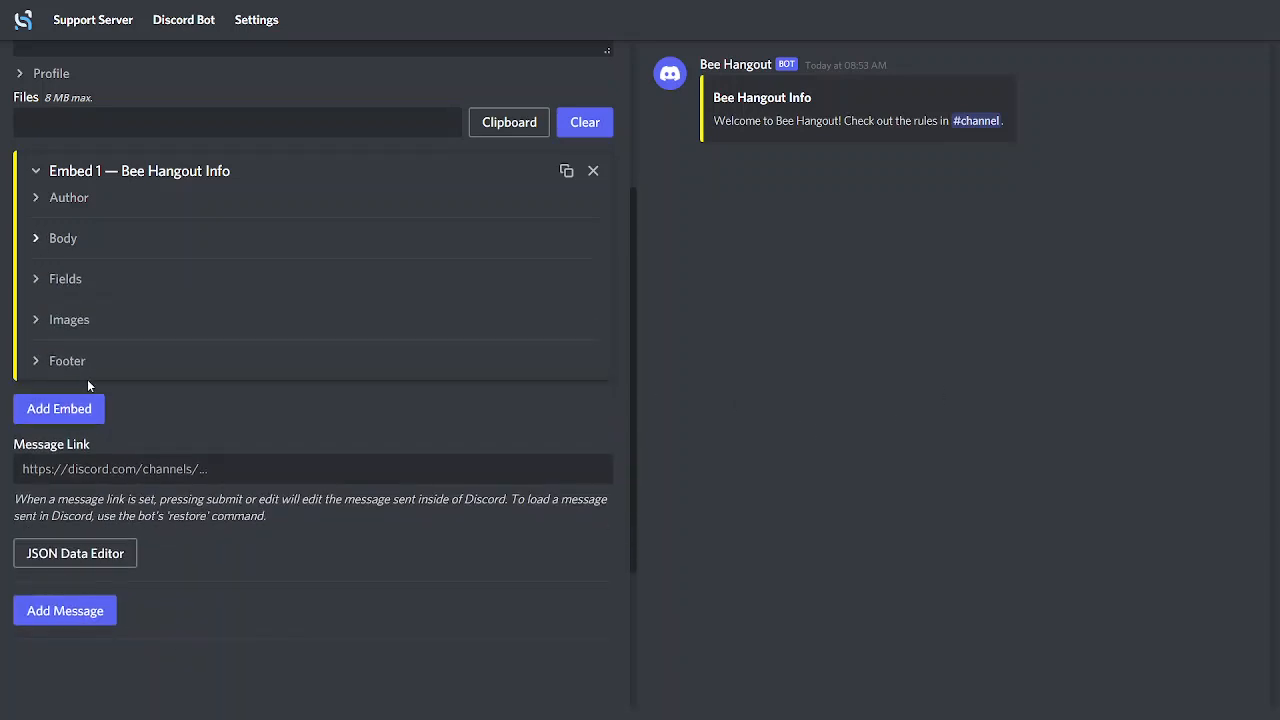
Add a field to the embed and name it "Important Links"
left_click(37, 284)
left_click(84, 315)
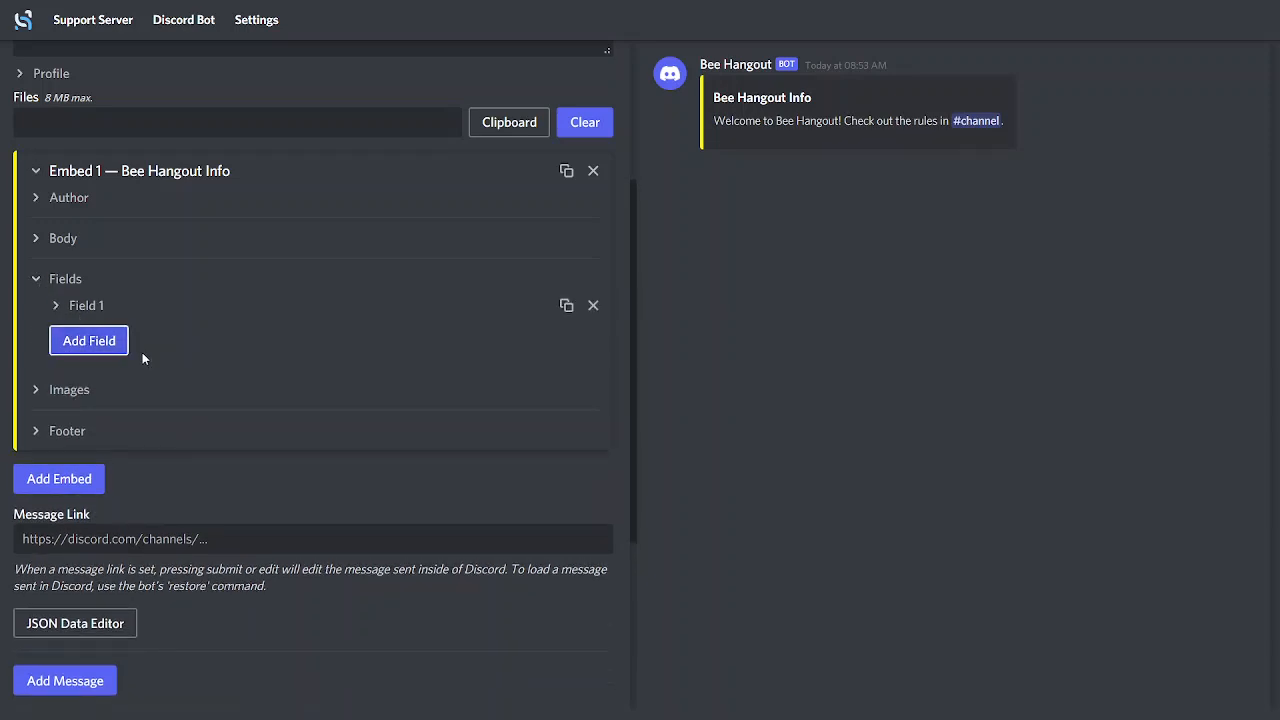
left_click(57, 304)
left_click(158, 353)
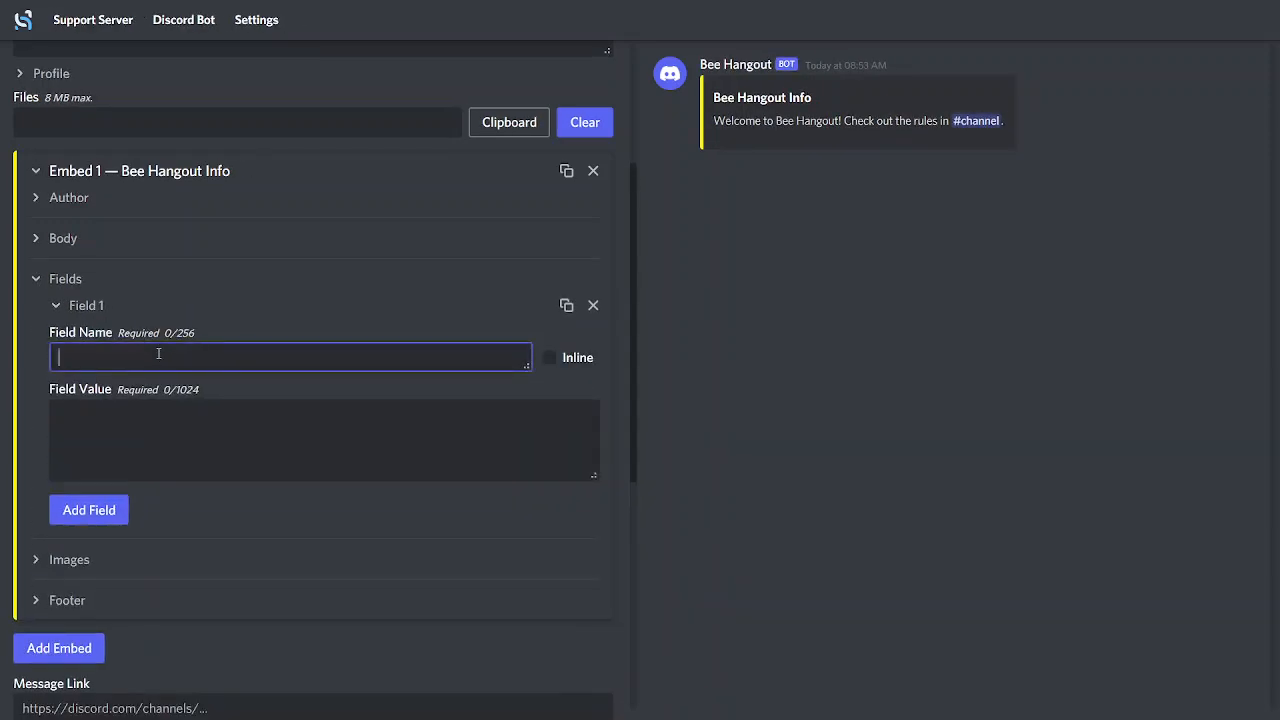
type("Im")
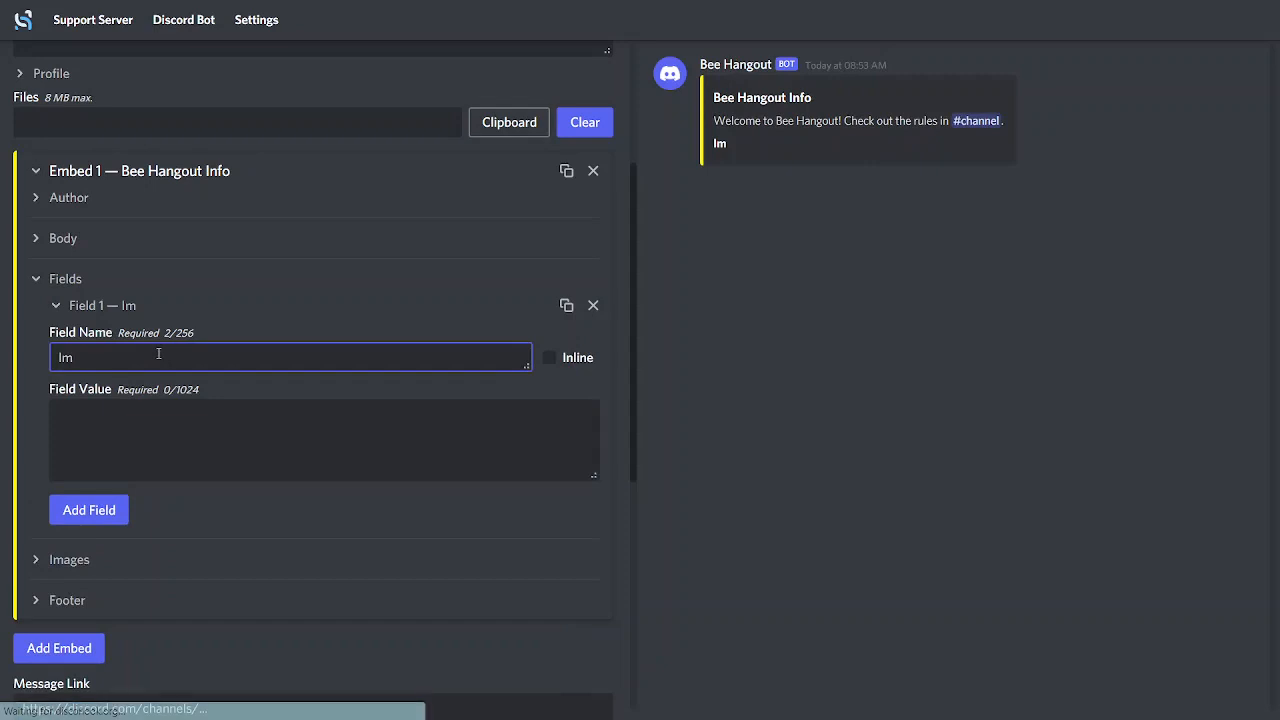
type("port")
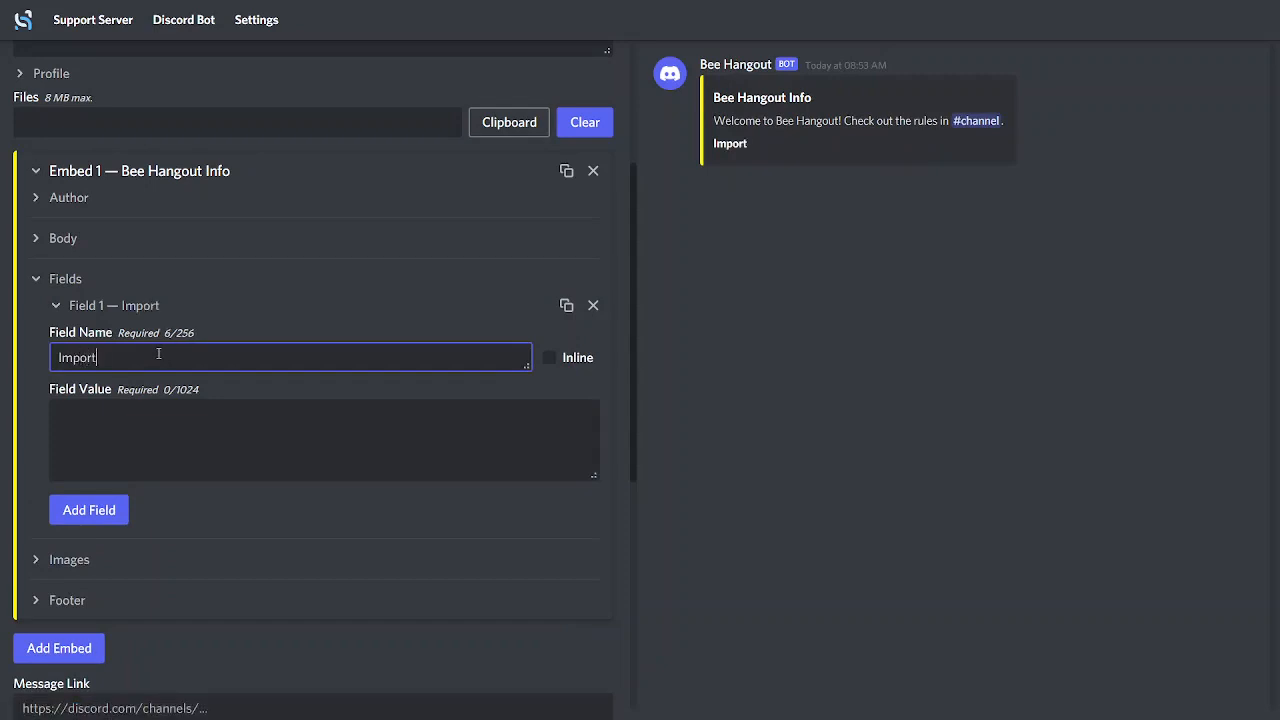
type("ant Li")
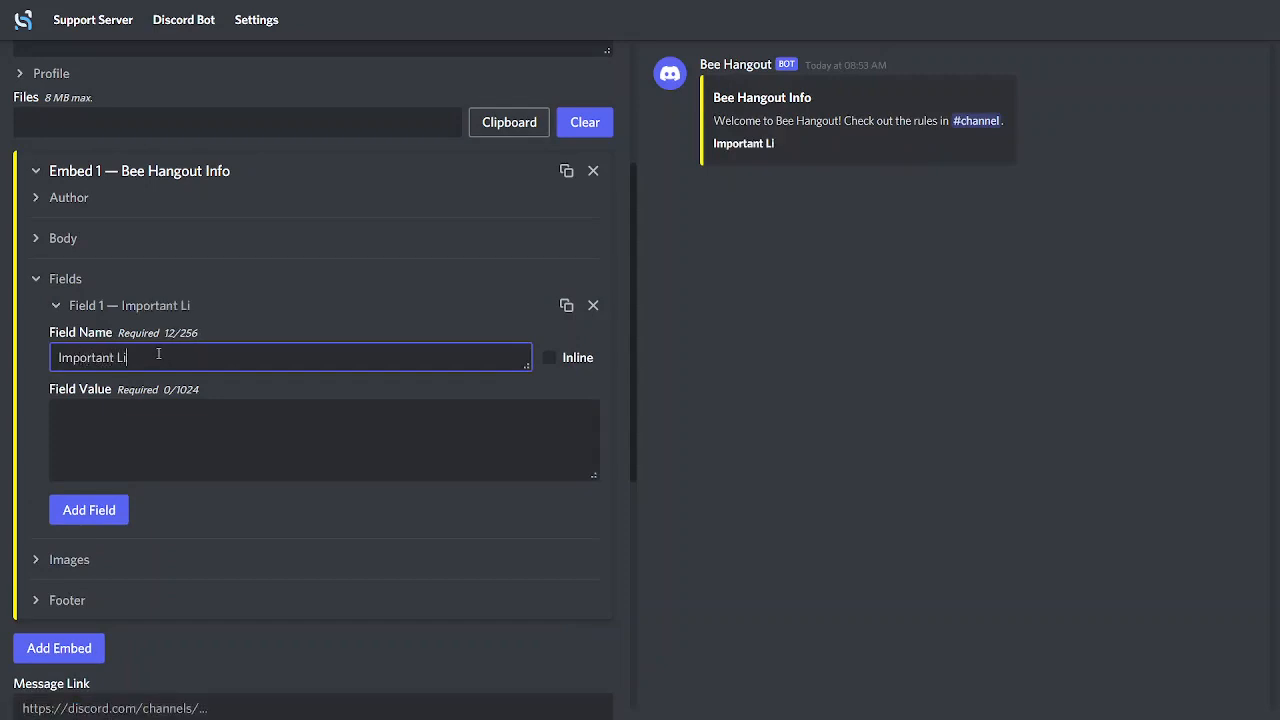
type("nks:")
key("BackSpace")
left_click(118, 428)
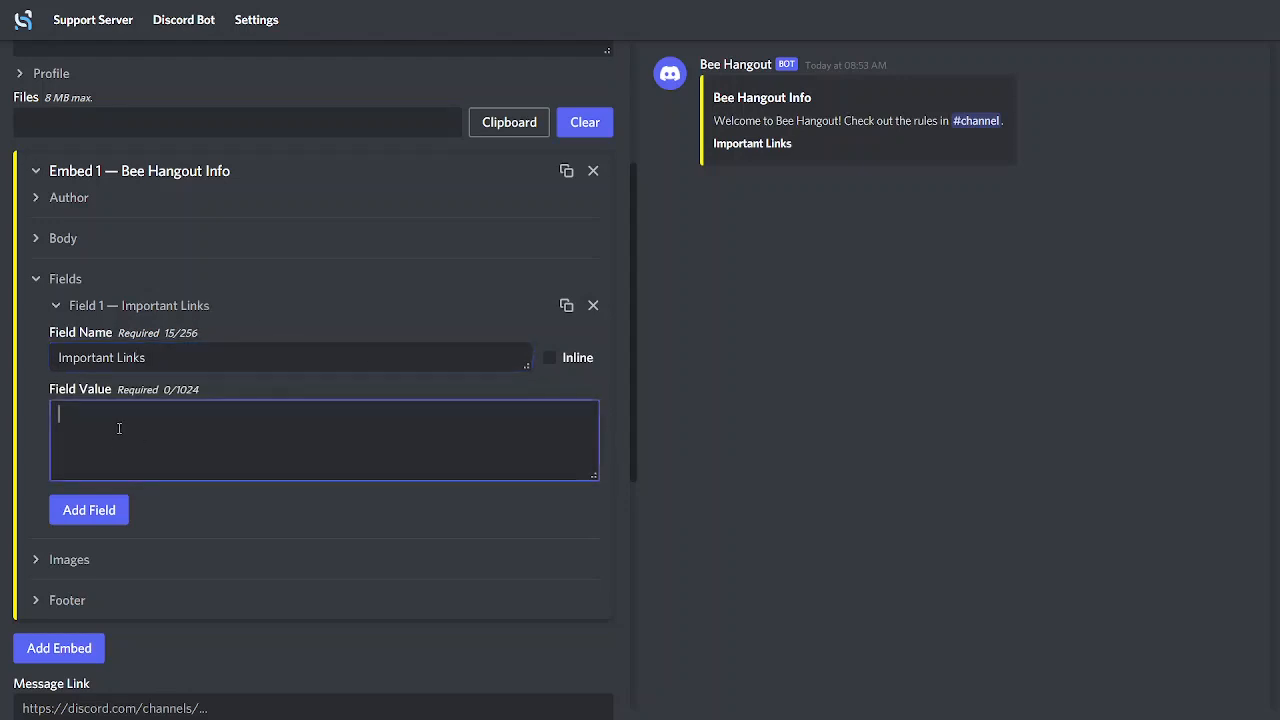
type("ROB")
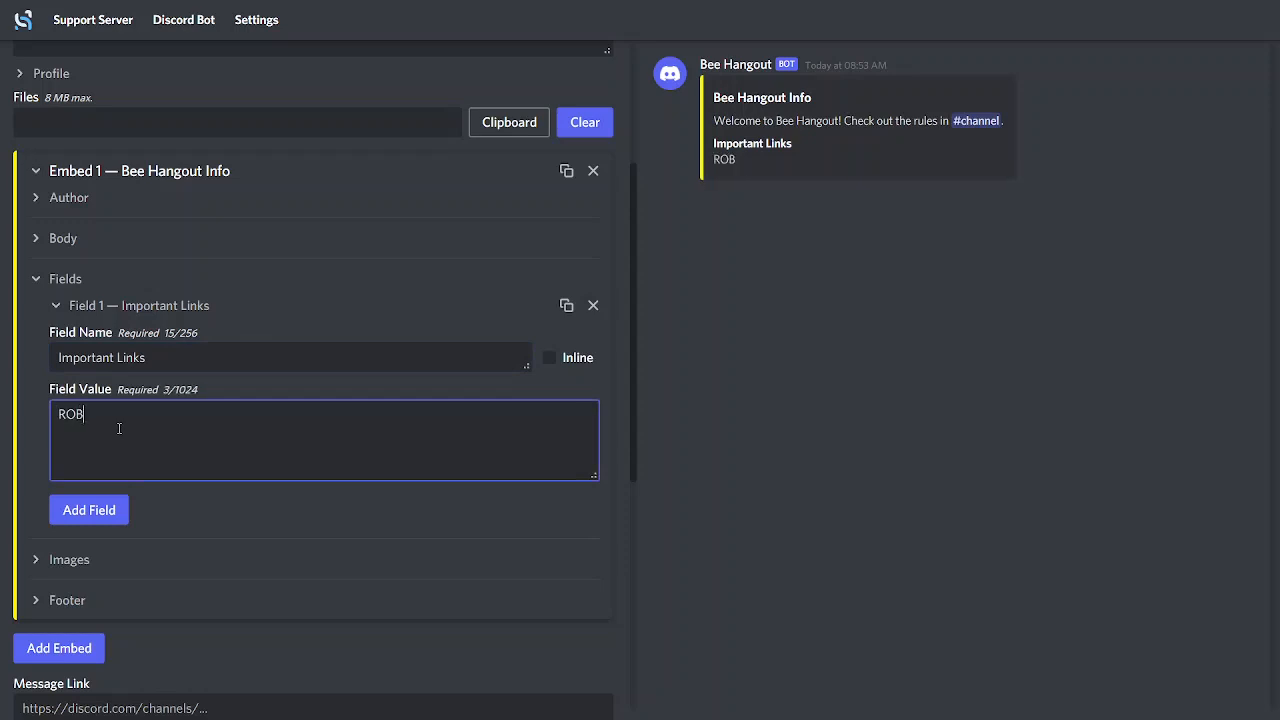
type("LOX TOS]")
left_click(58, 414)
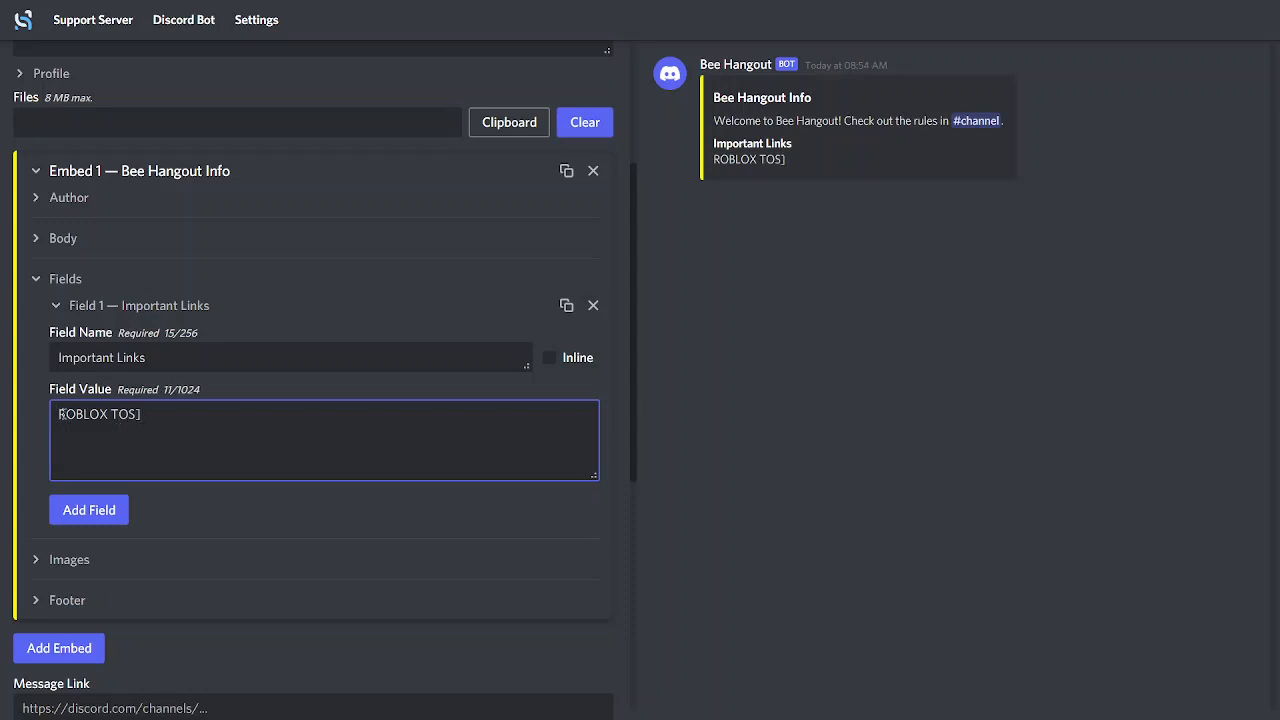
type("[")
left_click(153, 416)
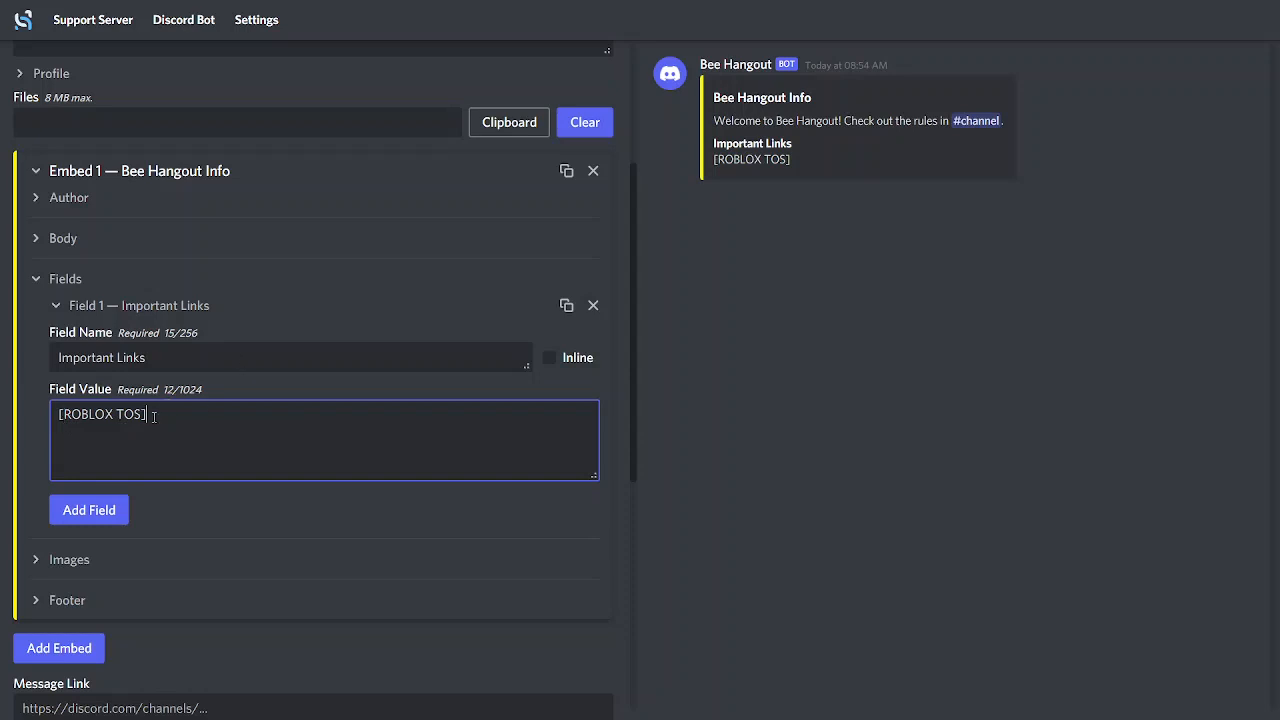
type("()")
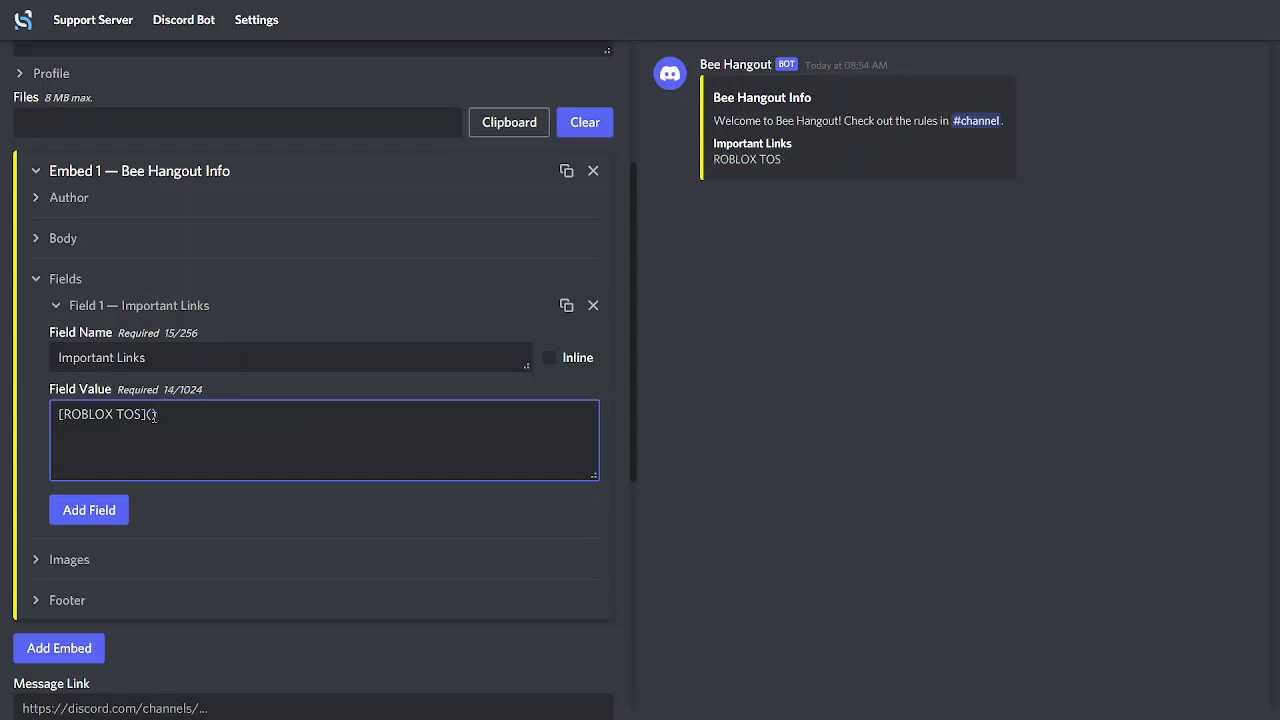
key("ctrl+v")
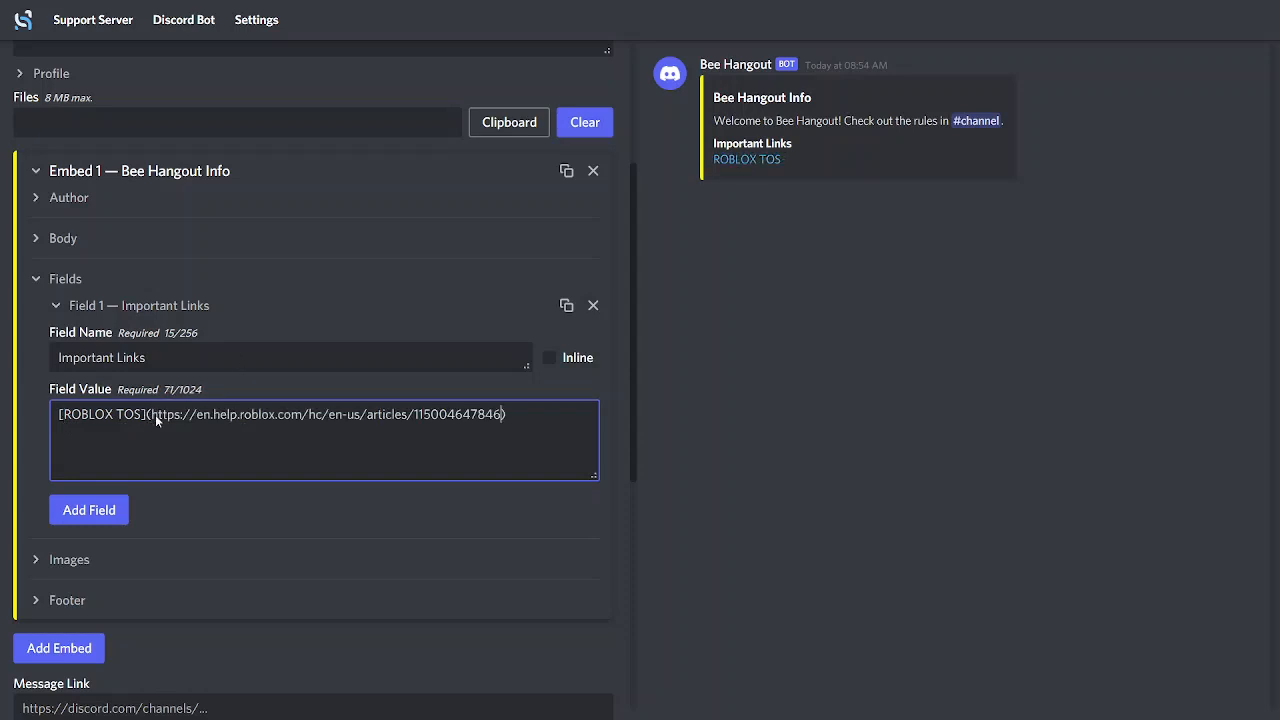
left_click(876, 450)
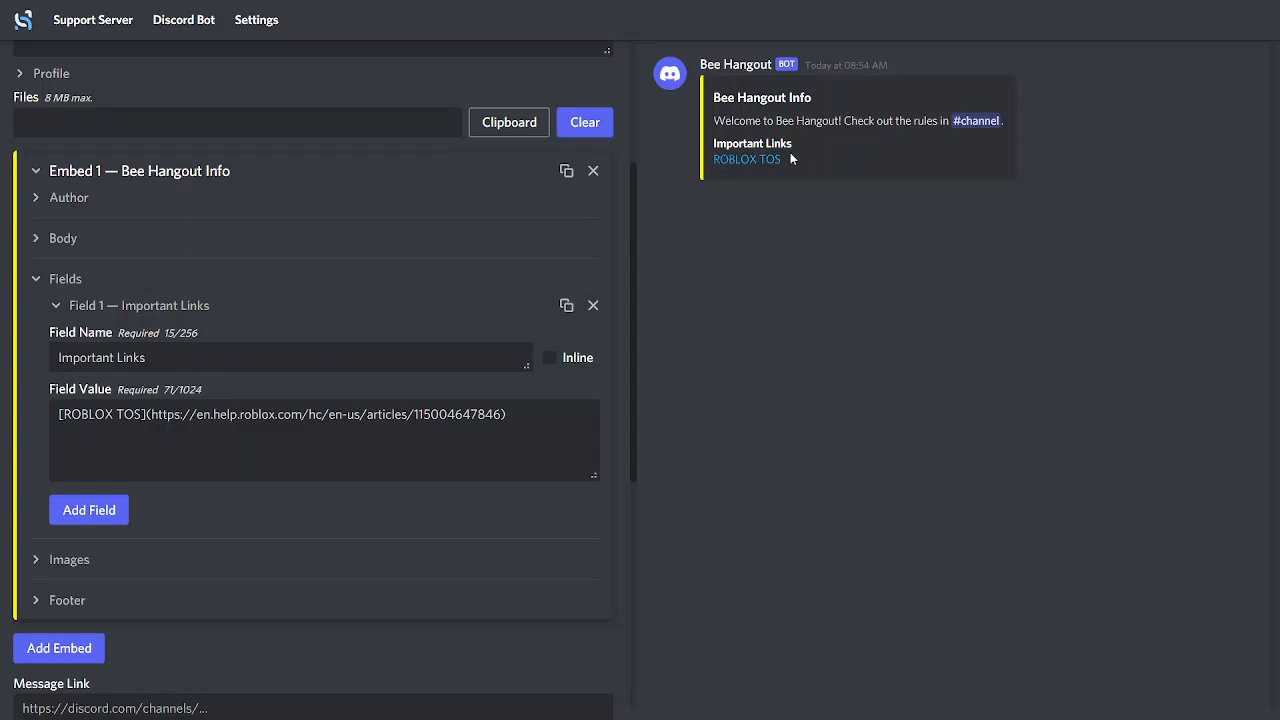
Try the Inline option on the Important Links field, turn it back off and collapse the Fields section
left_click(550, 359)
left_click(550, 359)
left_click(552, 360)
left_click_drag(522, 357, 522, 360)
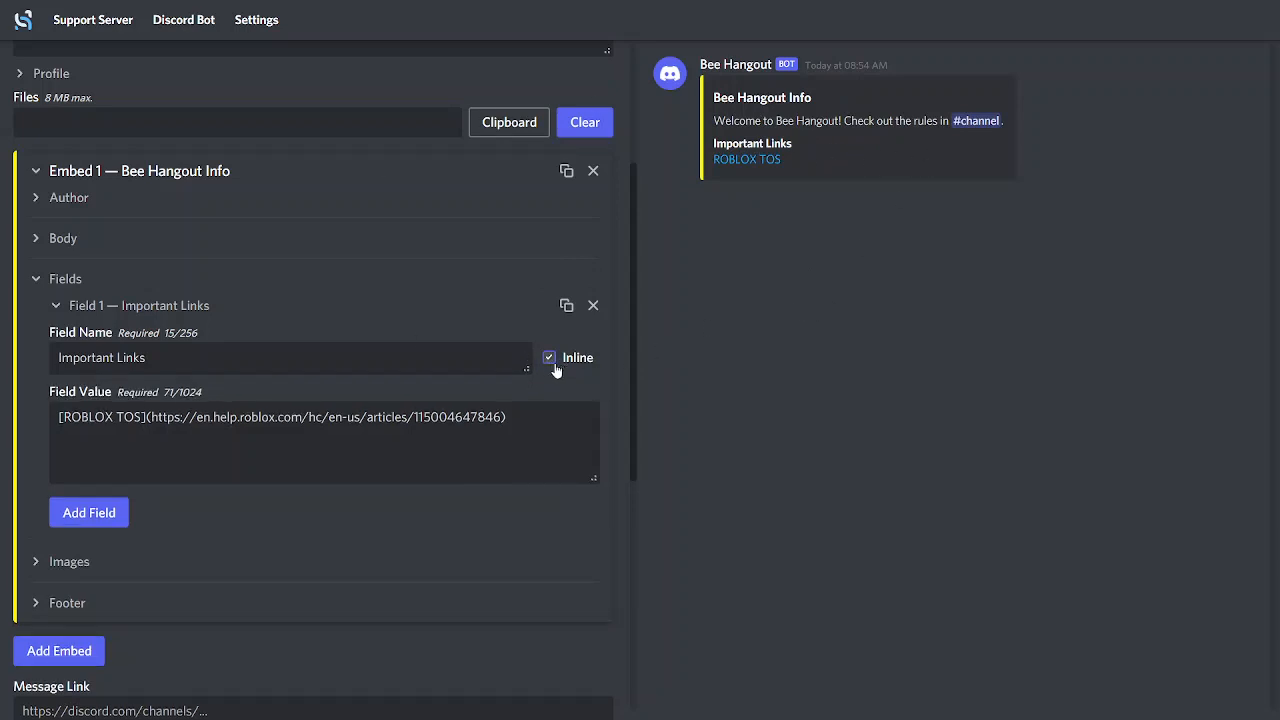
left_click(549, 357)
left_click(56, 305)
left_click(35, 279)
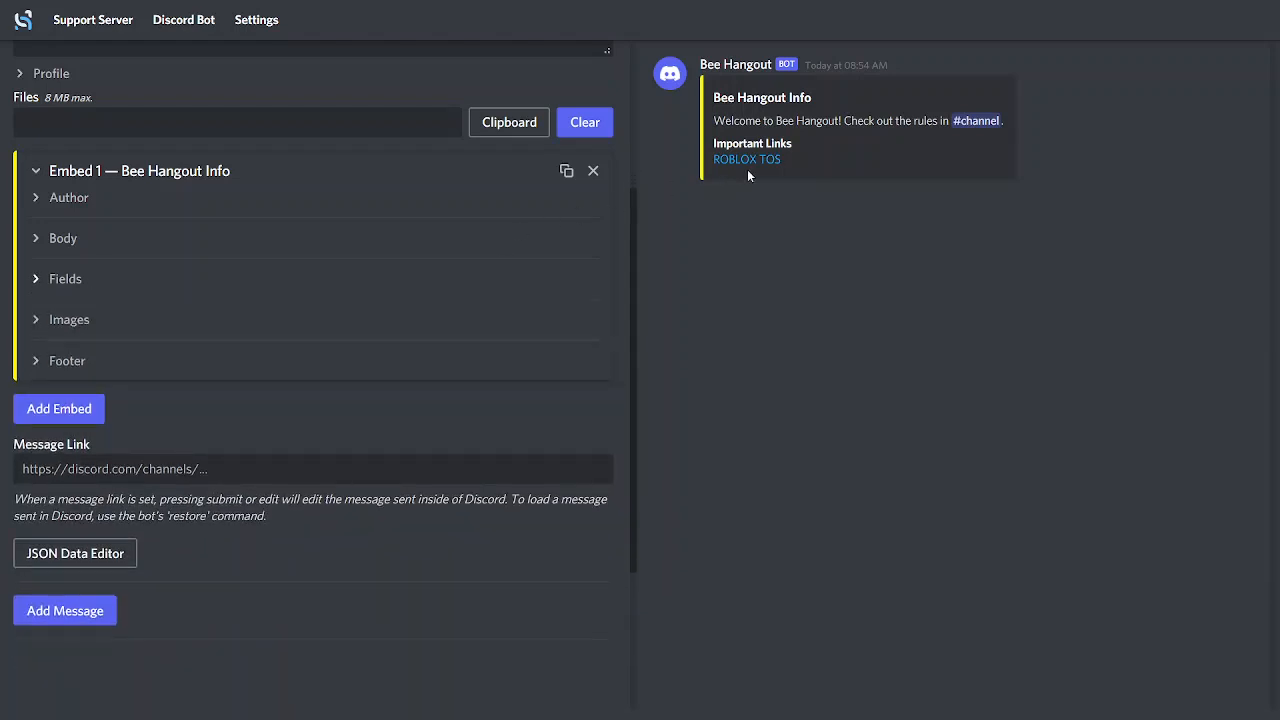
Set the message profile's username to "Bee Hangout Info" and exit full screen
scroll(256, 454, "up", 3)
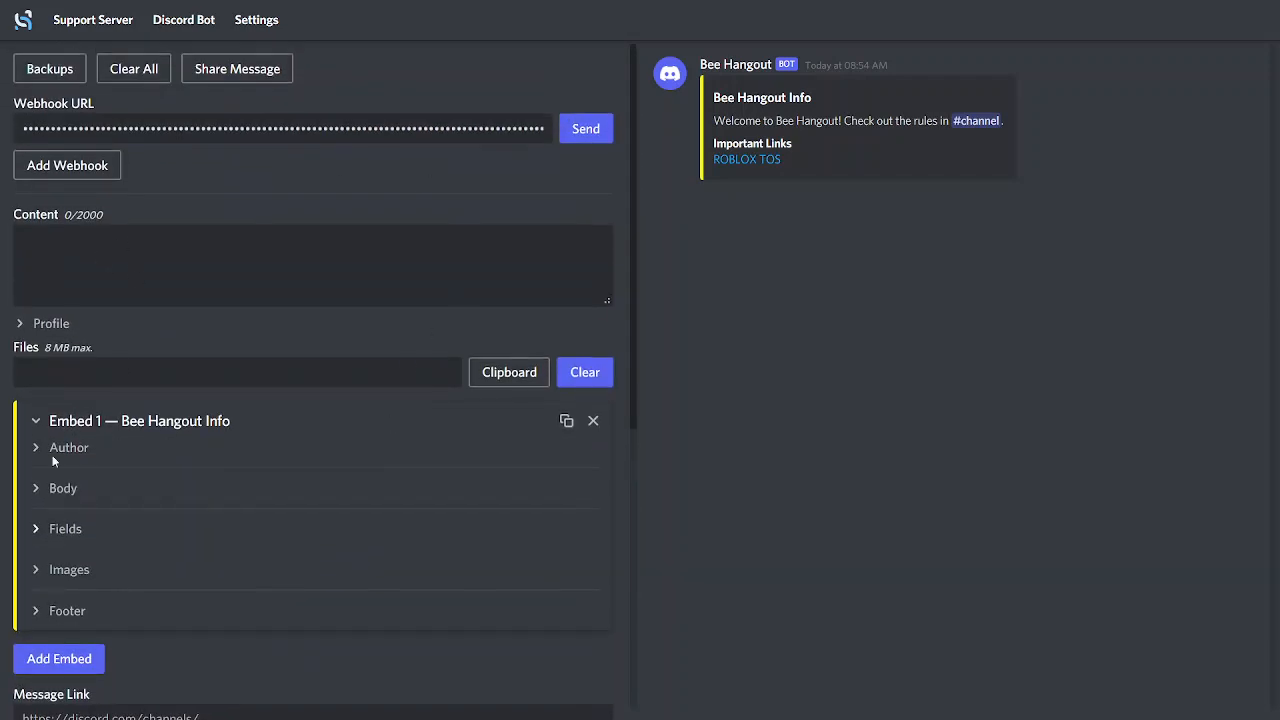
left_click(27, 328)
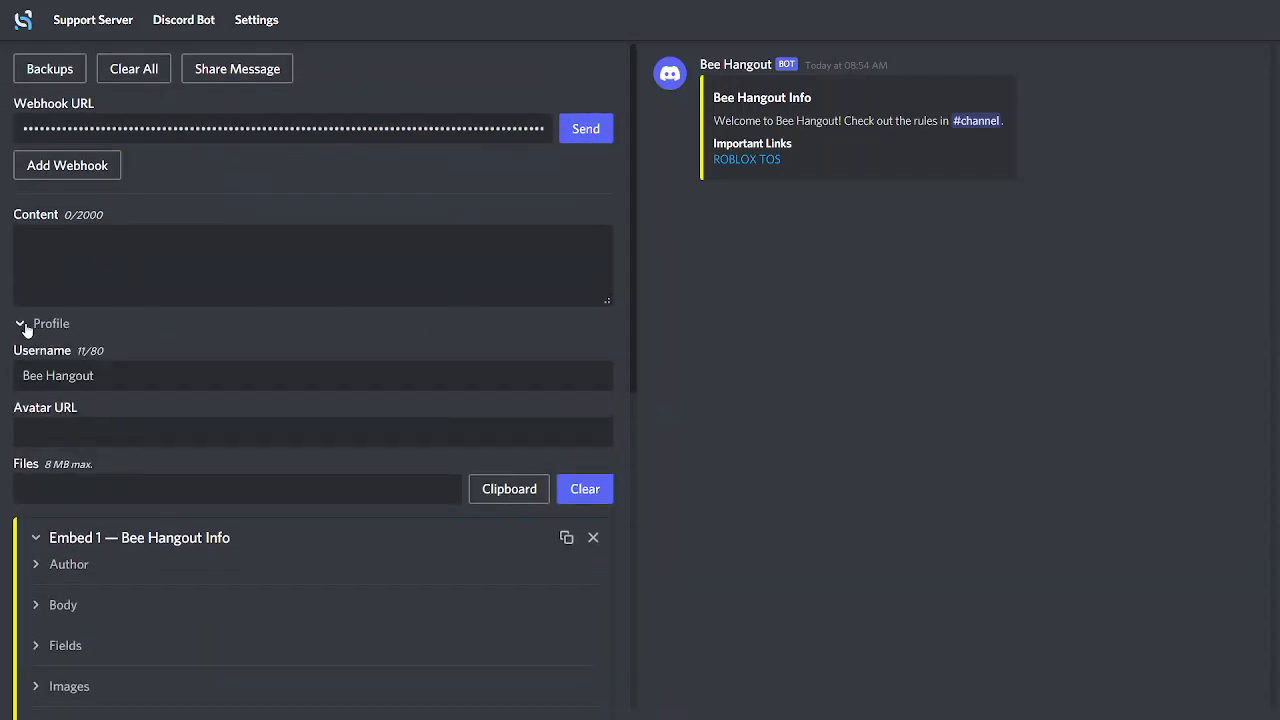
left_click(27, 328)
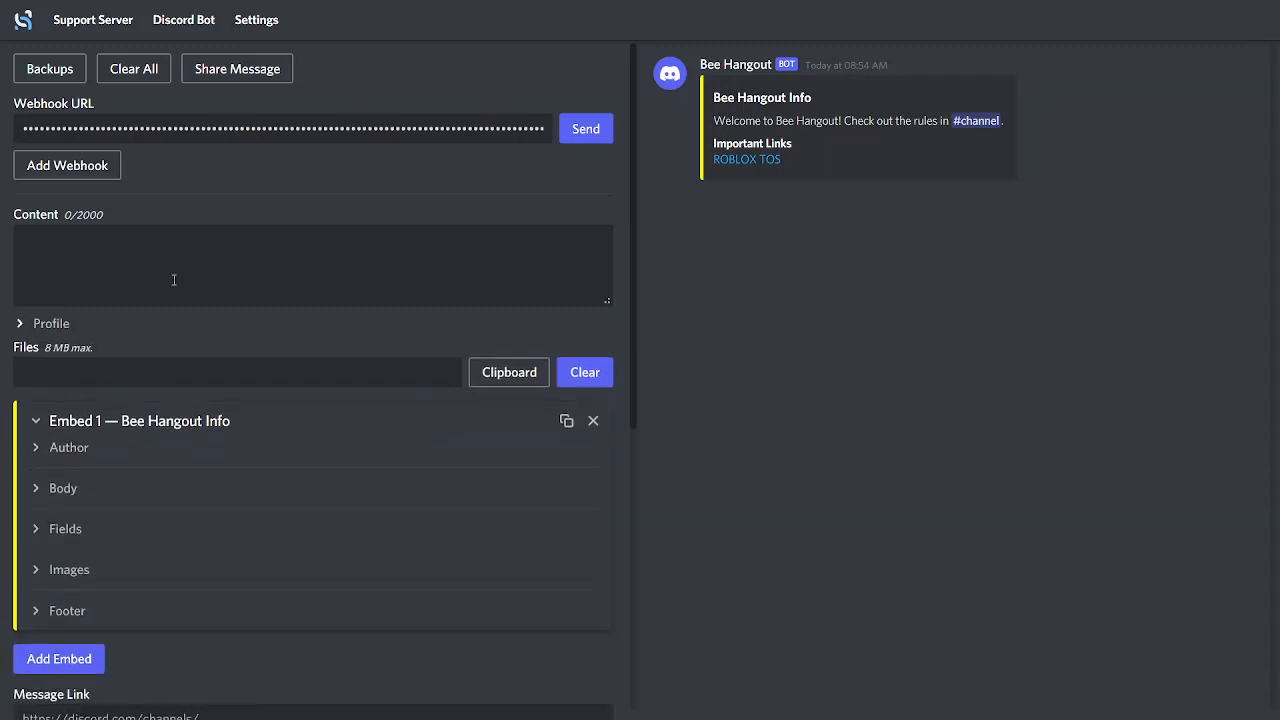
left_click(25, 324)
left_click(114, 385)
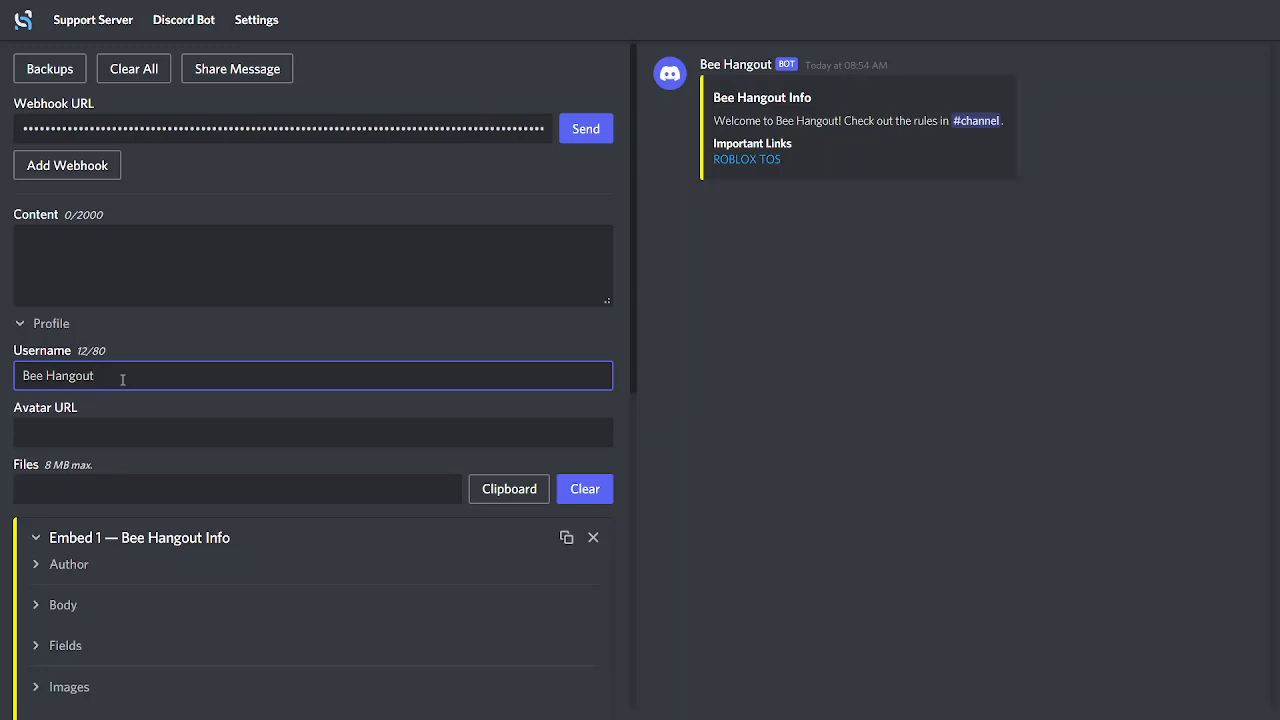
type("Infi")
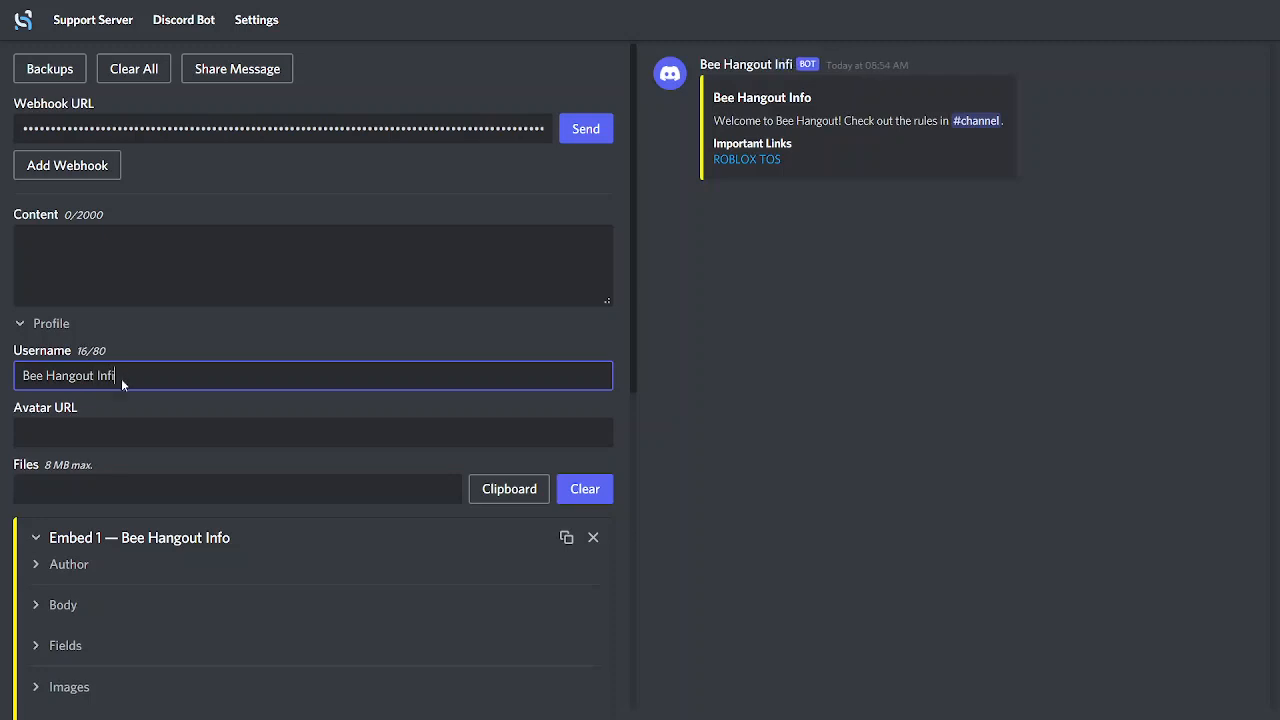
key("BackSpace")
type("o")
left_click(712, 396)
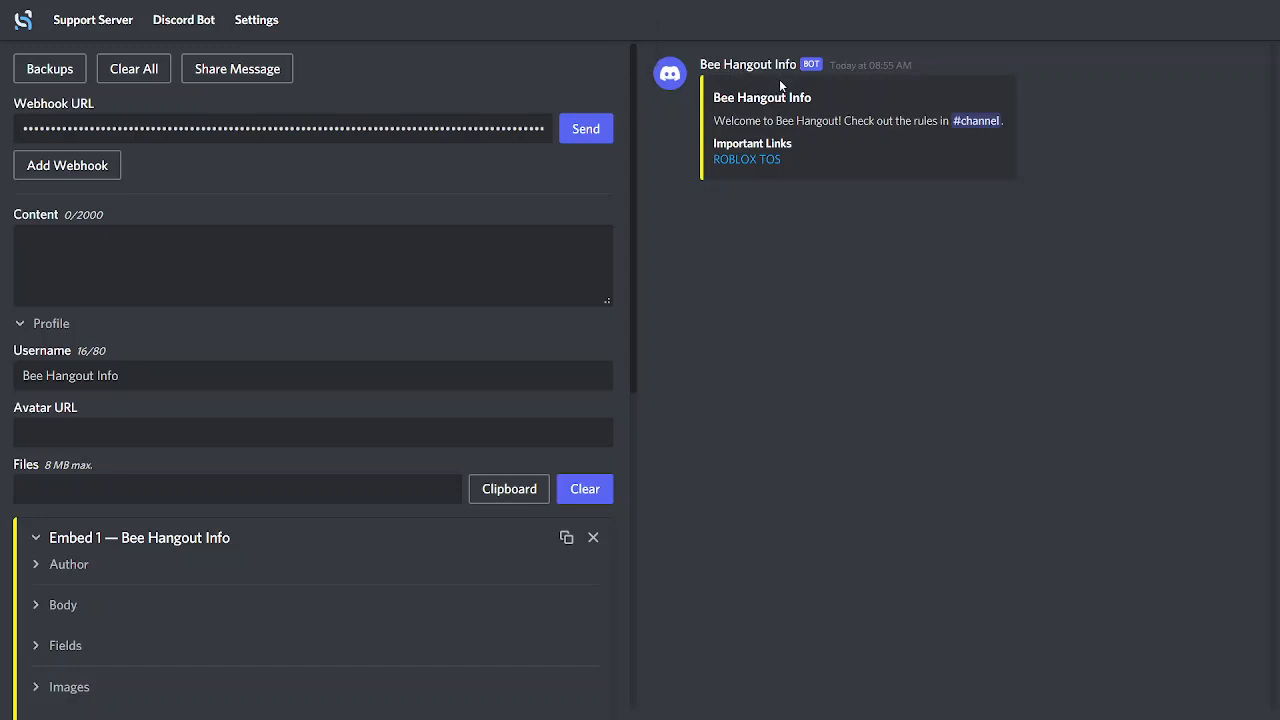
left_click(641, 59)
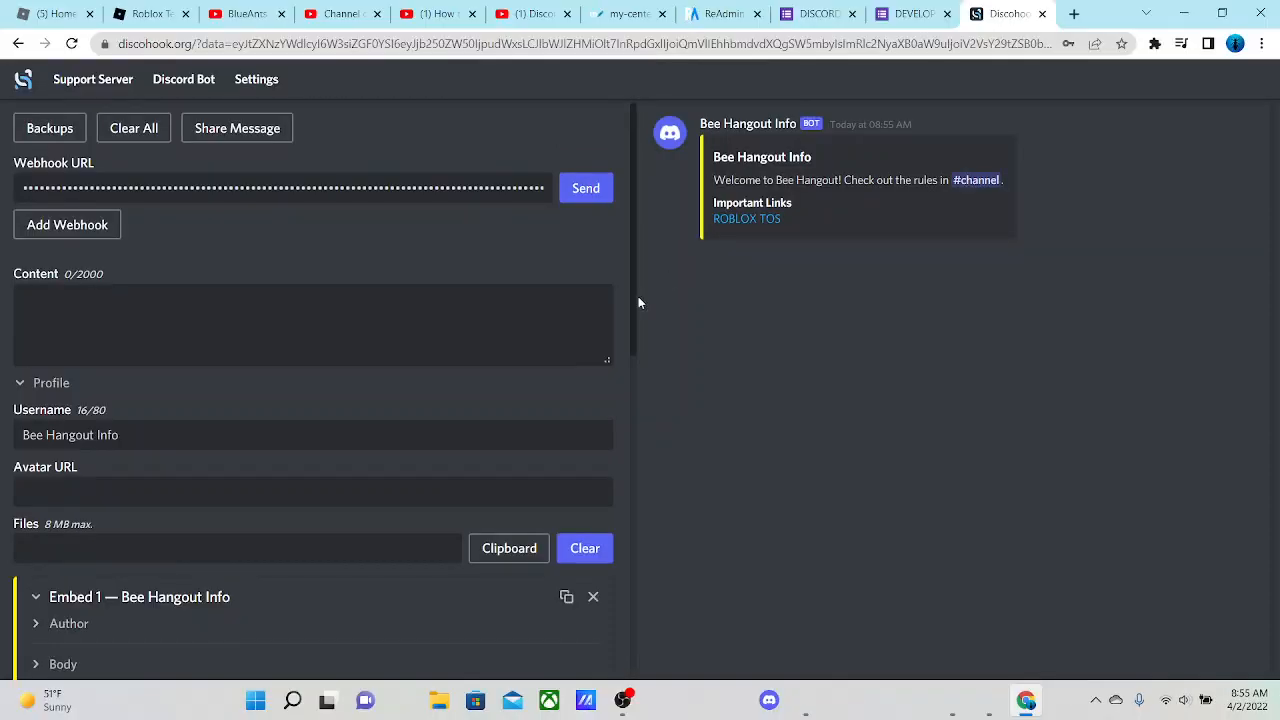
Switch to Discord and look at the rules channel's Copy ID option and the Bee Hangout server's options
left_click(768, 700)
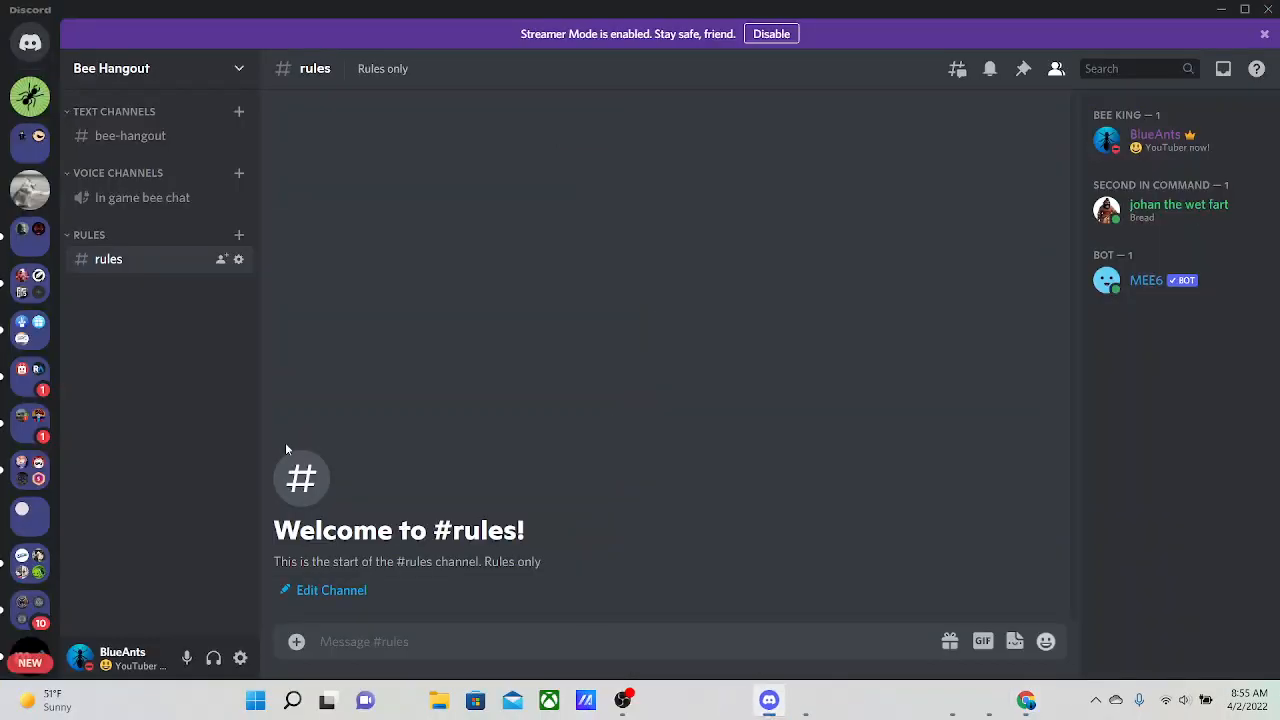
right_click(134, 264)
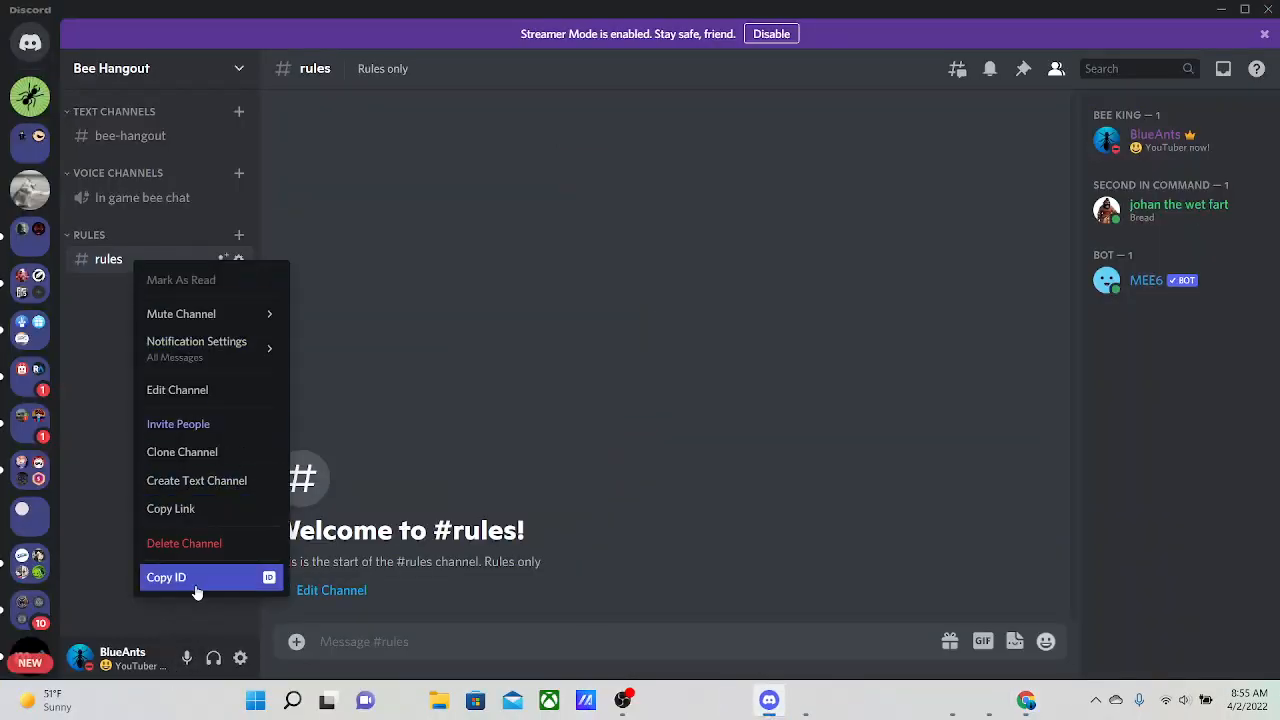
left_click(1027, 214)
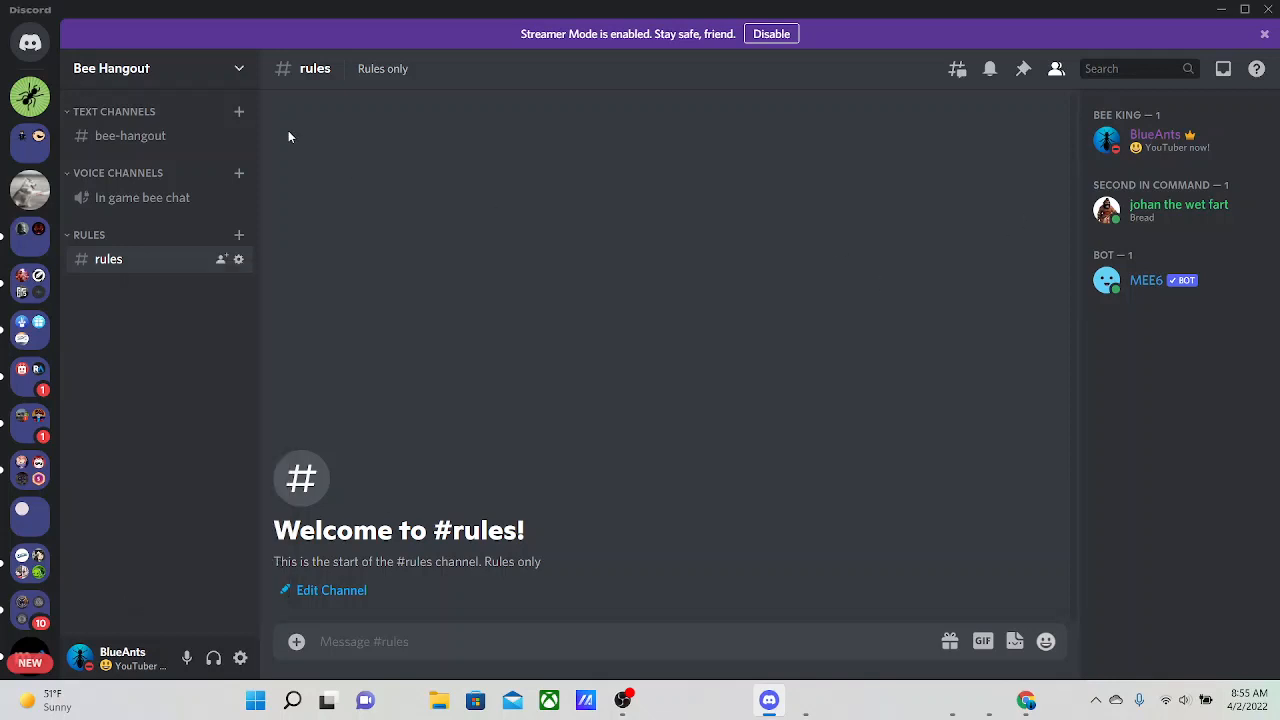
left_click(238, 72)
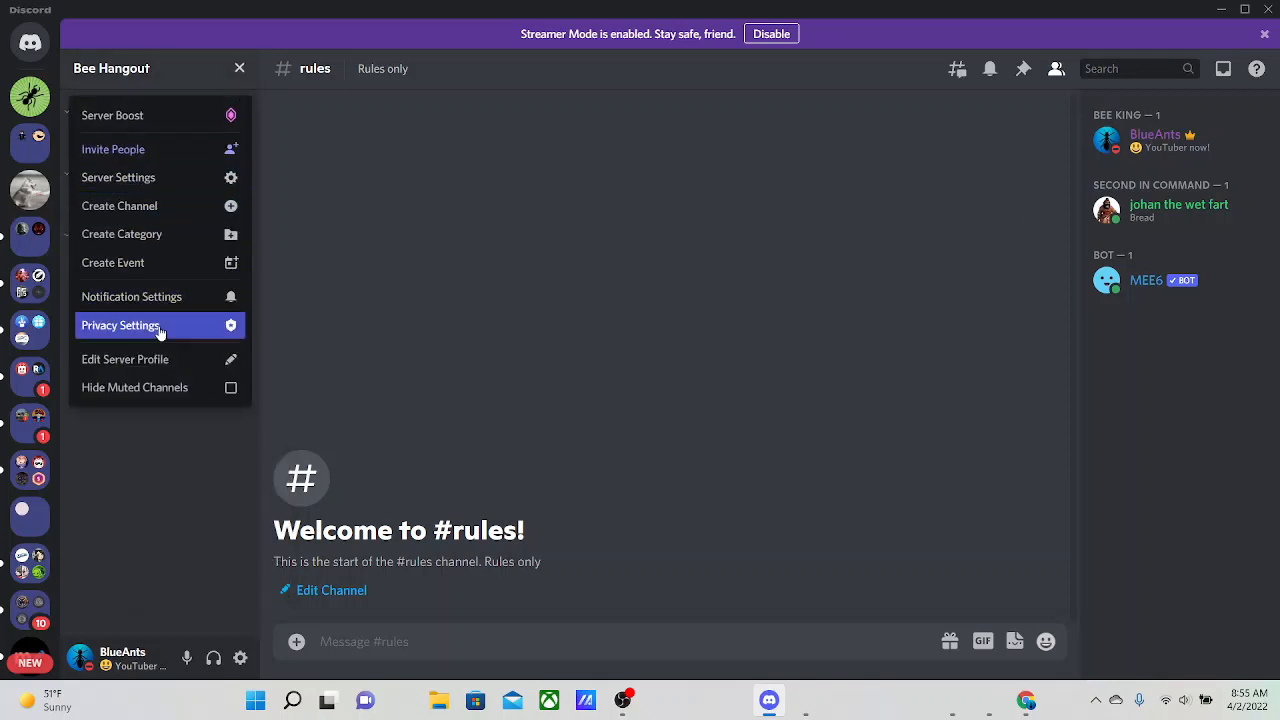
left_click(445, 502)
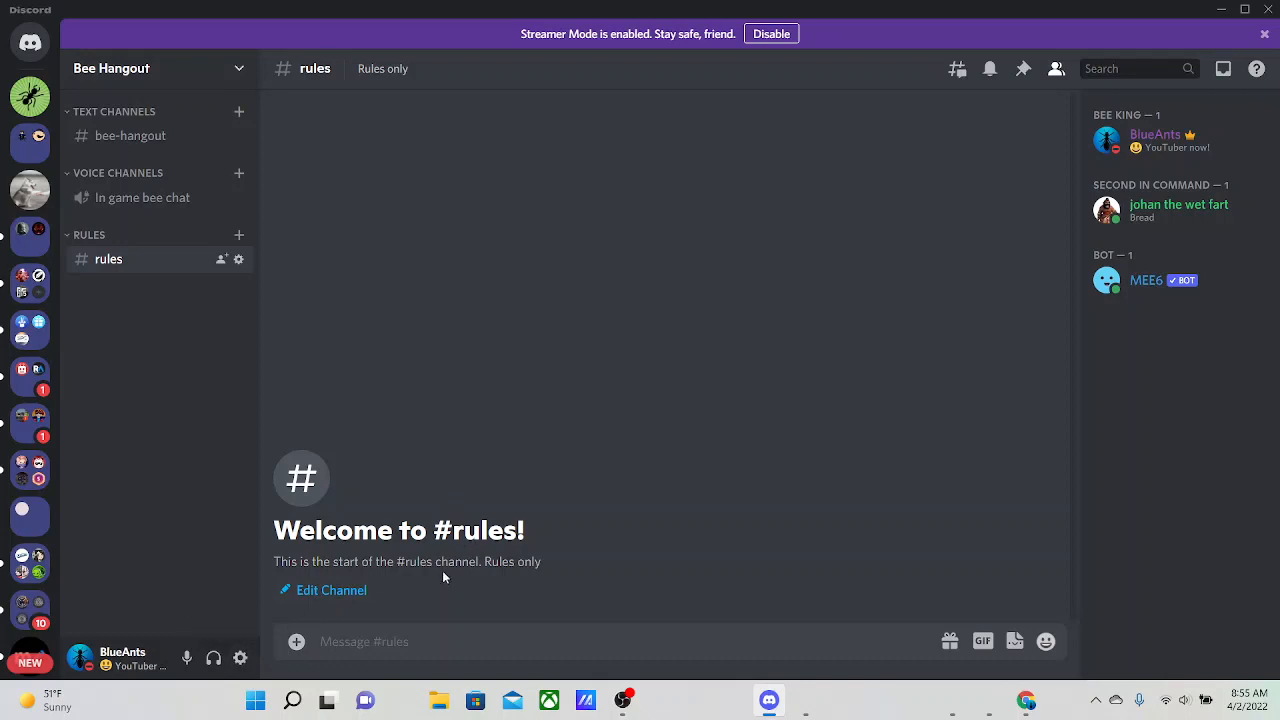
Check Developer Mode in Discord's Advanced user settings and view the Copy ID option of the rules channel
left_click(239, 657)
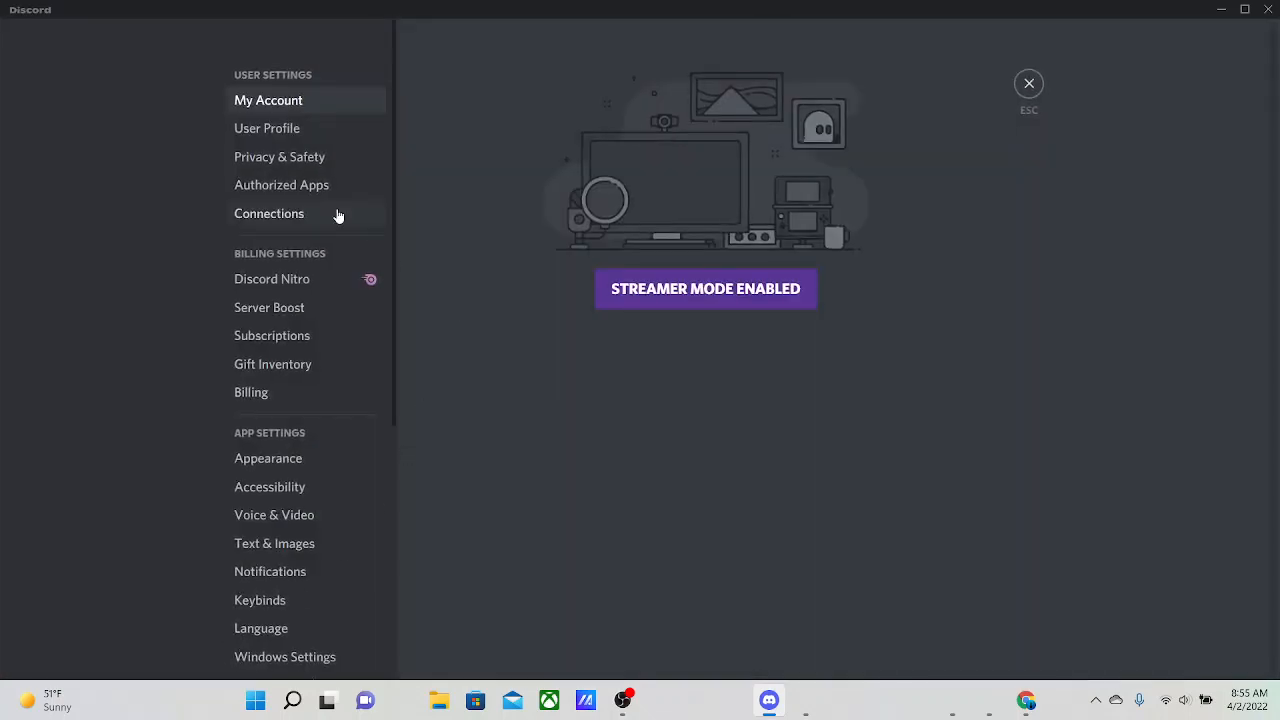
scroll(276, 400, "down", 2)
left_click(264, 548)
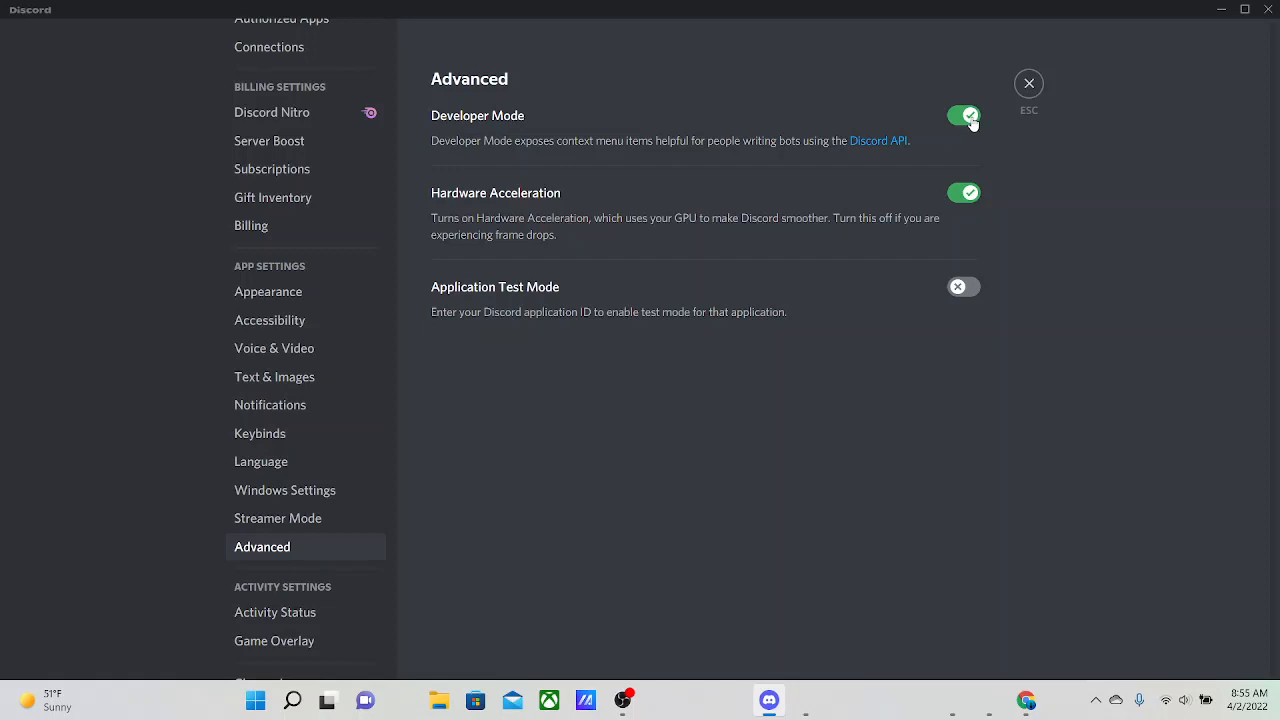
left_click(1030, 85)
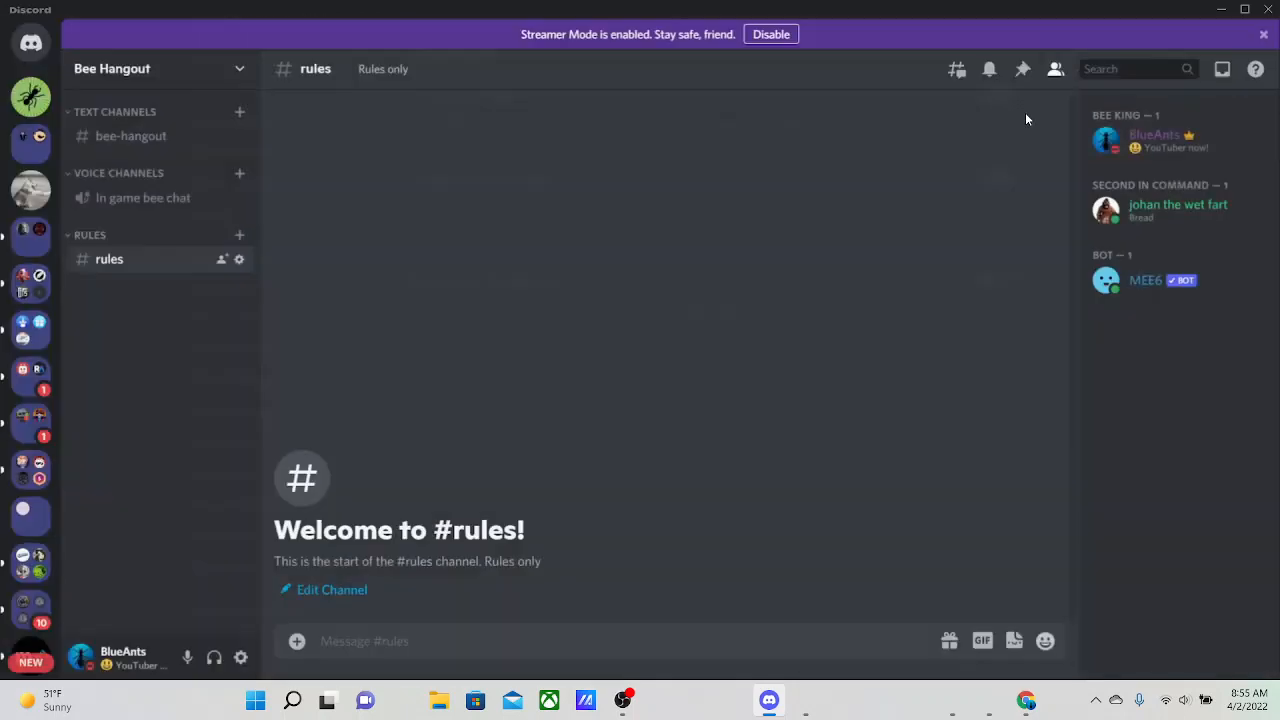
right_click(137, 261)
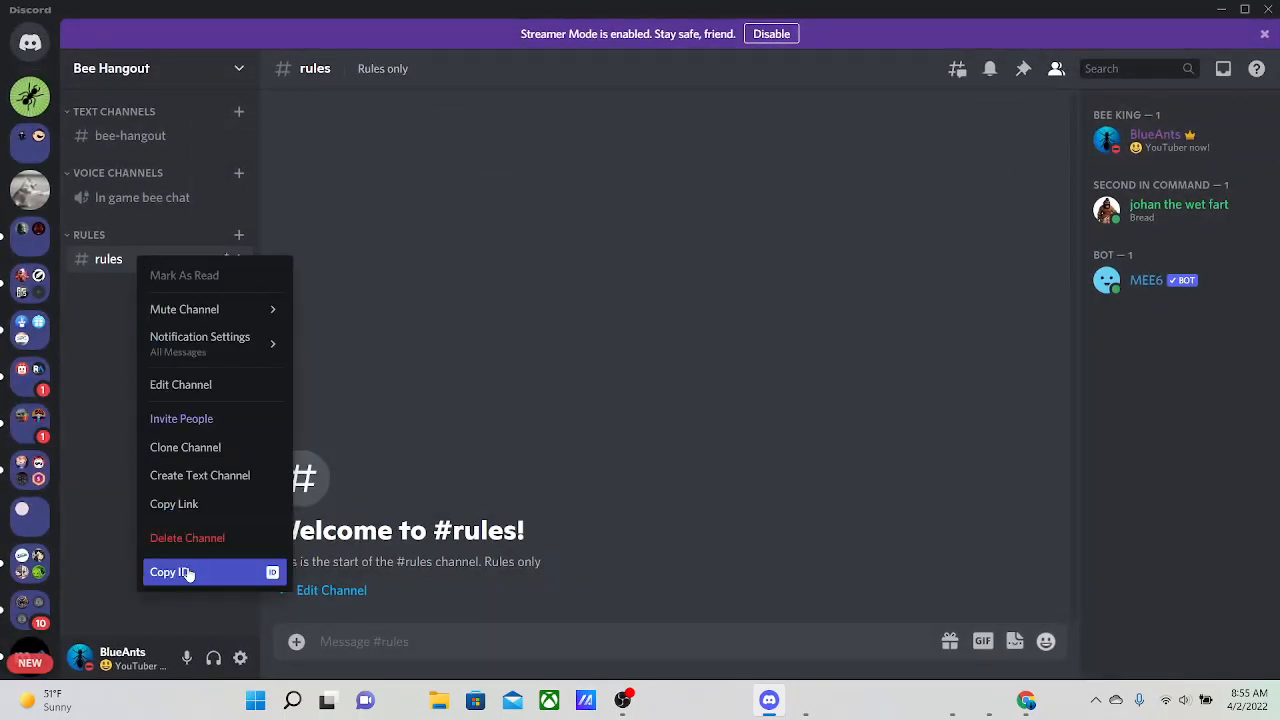
left_click(548, 425)
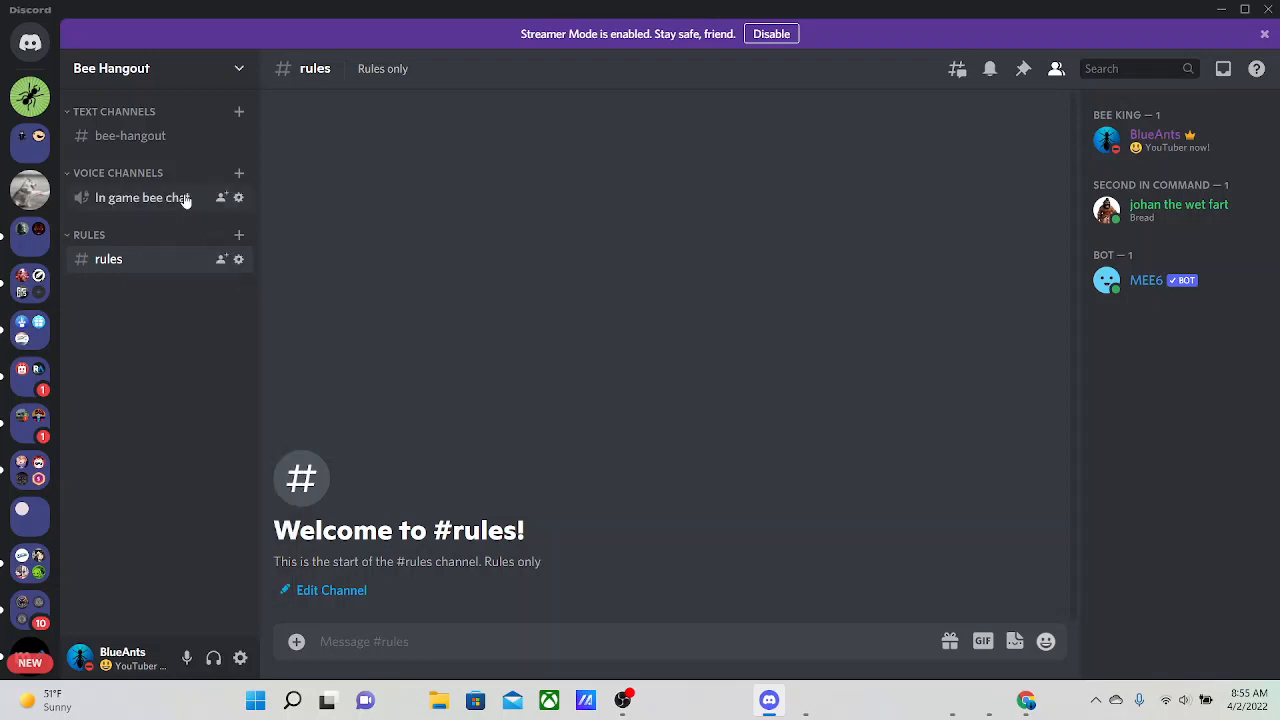
Open the bee-hangout channel, send the Bee Hangout Info embed from Discohook through the webhook, and return to Discord to view it
left_click(135, 136)
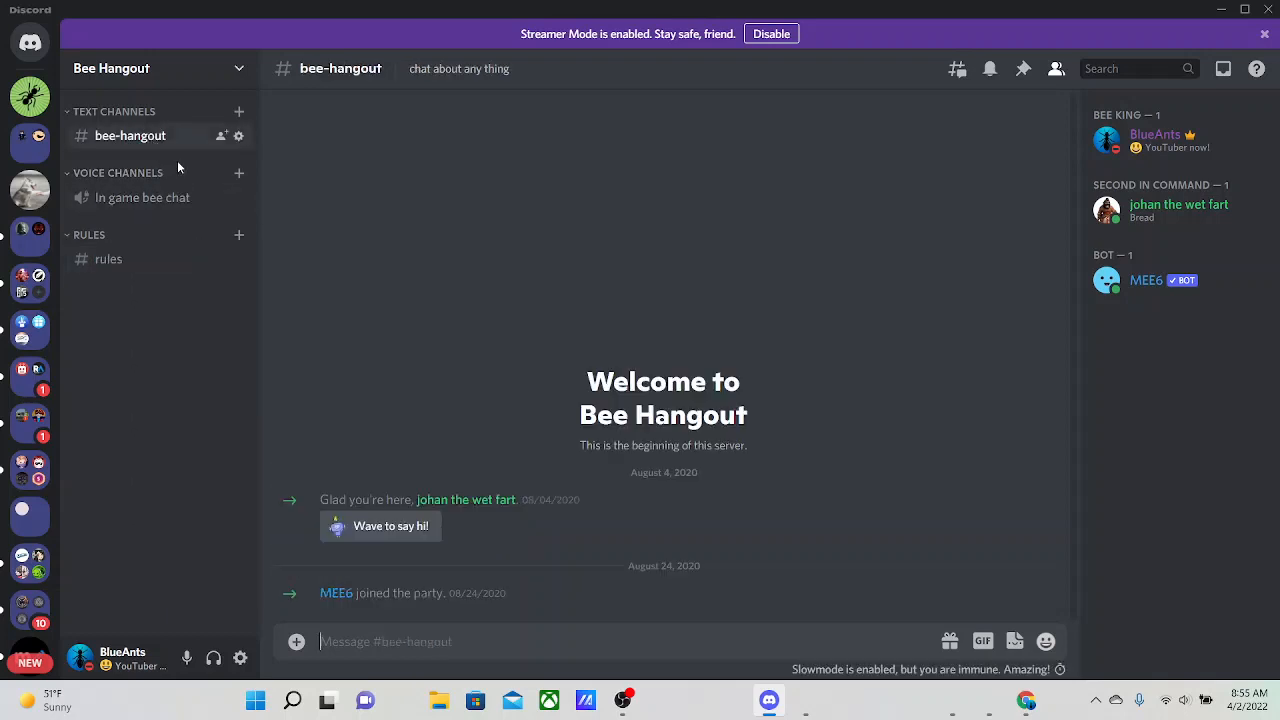
right_click(354, 602)
left_click(420, 650)
left_click(1220, 10)
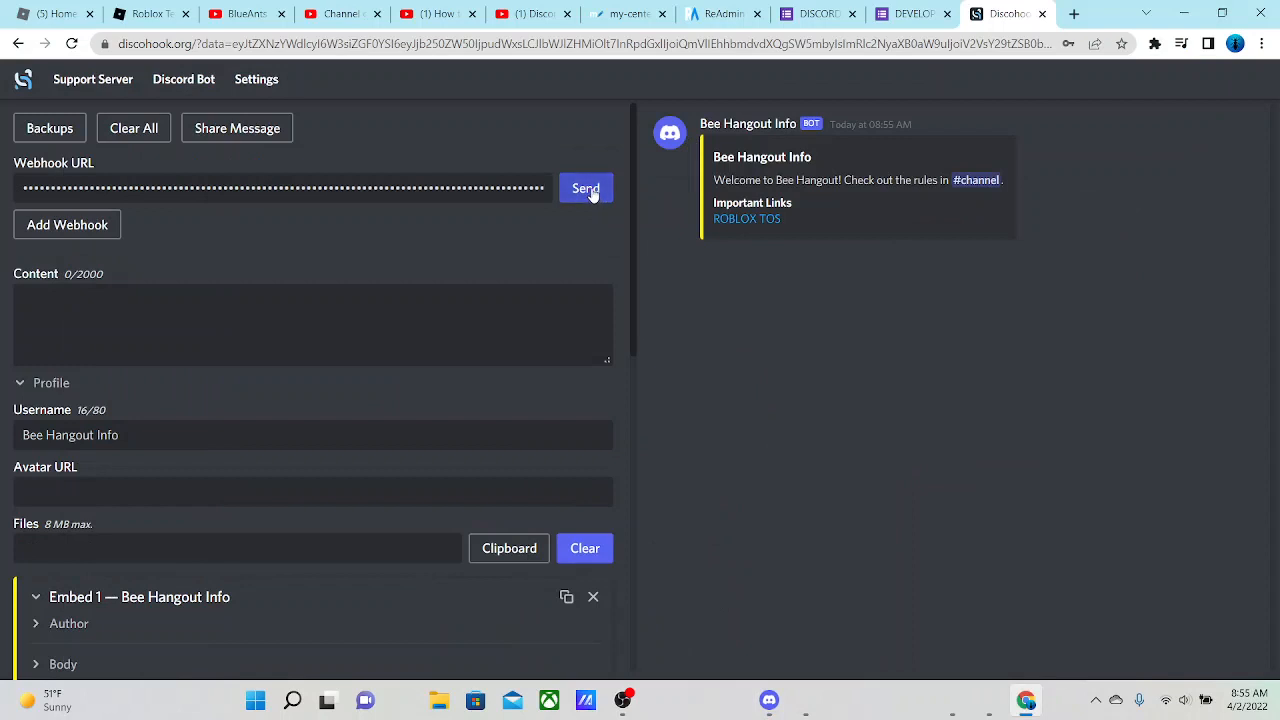
left_click(591, 193)
left_click(768, 700)
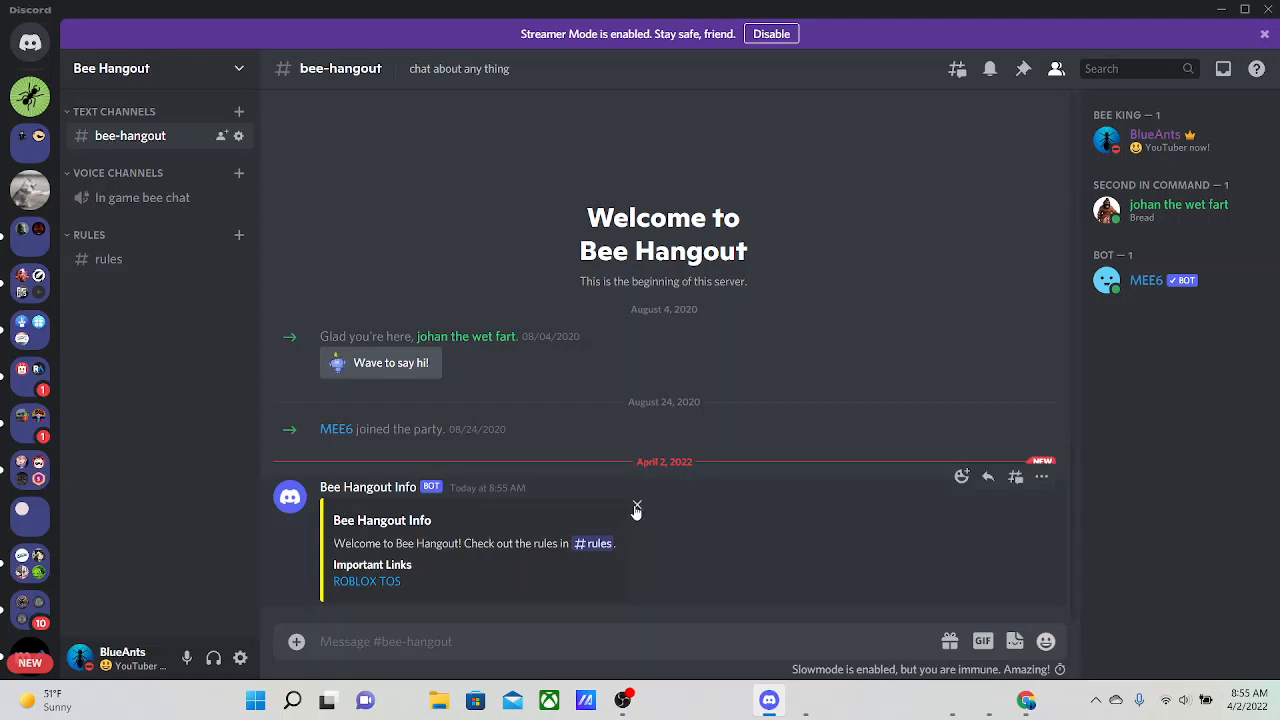
Delete the posted Bee Hangout Info message from the bee-hangout channel and return to Discohook in full screen
left_click(1046, 487, "shift")
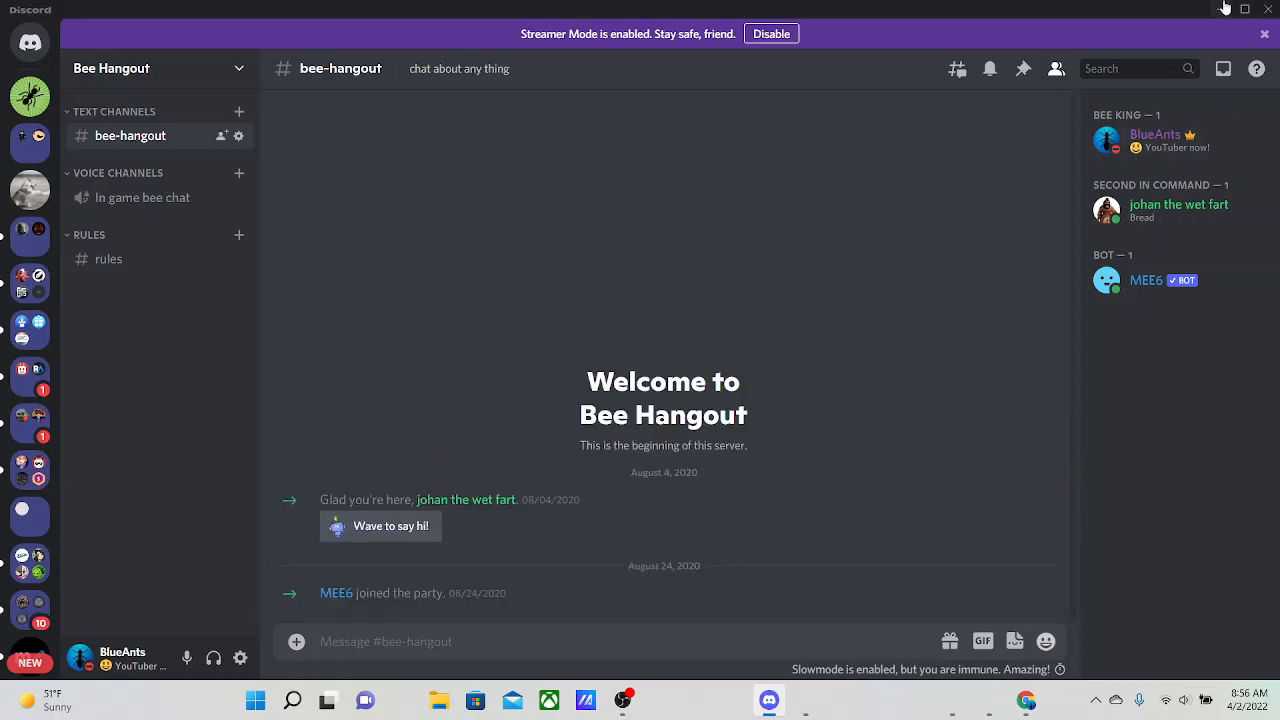
left_click(1225, 8)
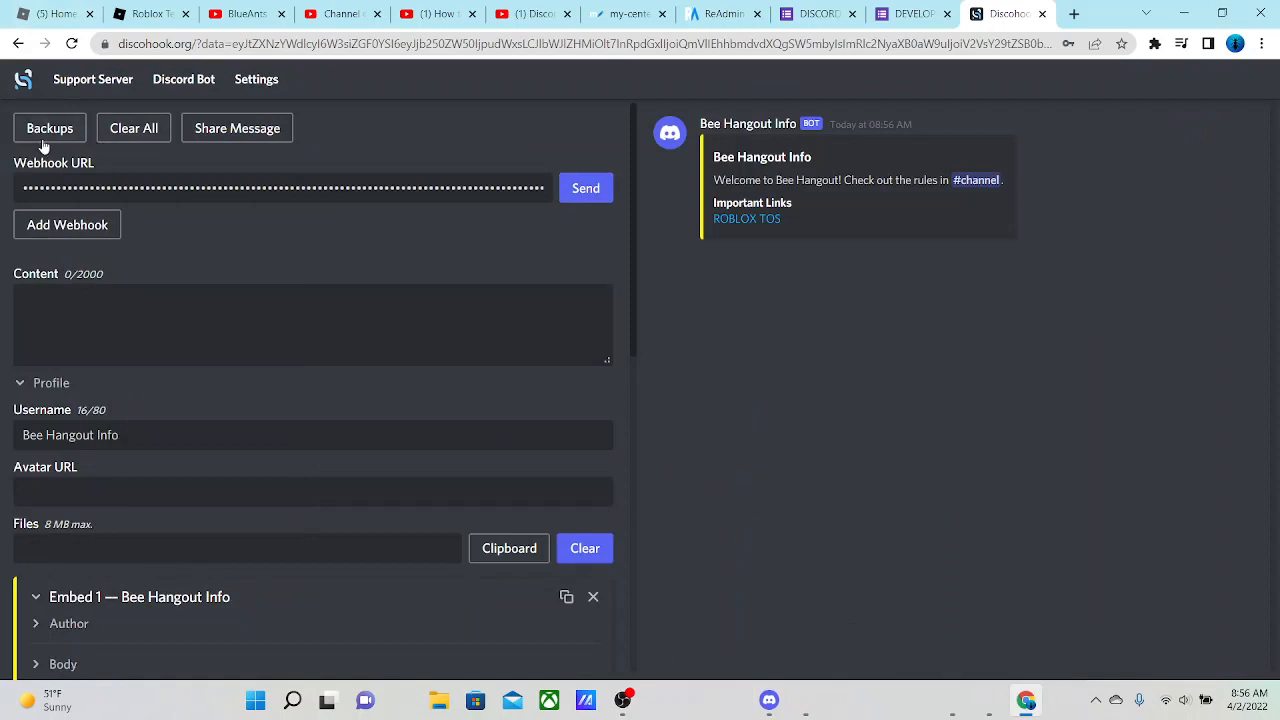
left_click(1264, 43)
left_click(1251, 200)
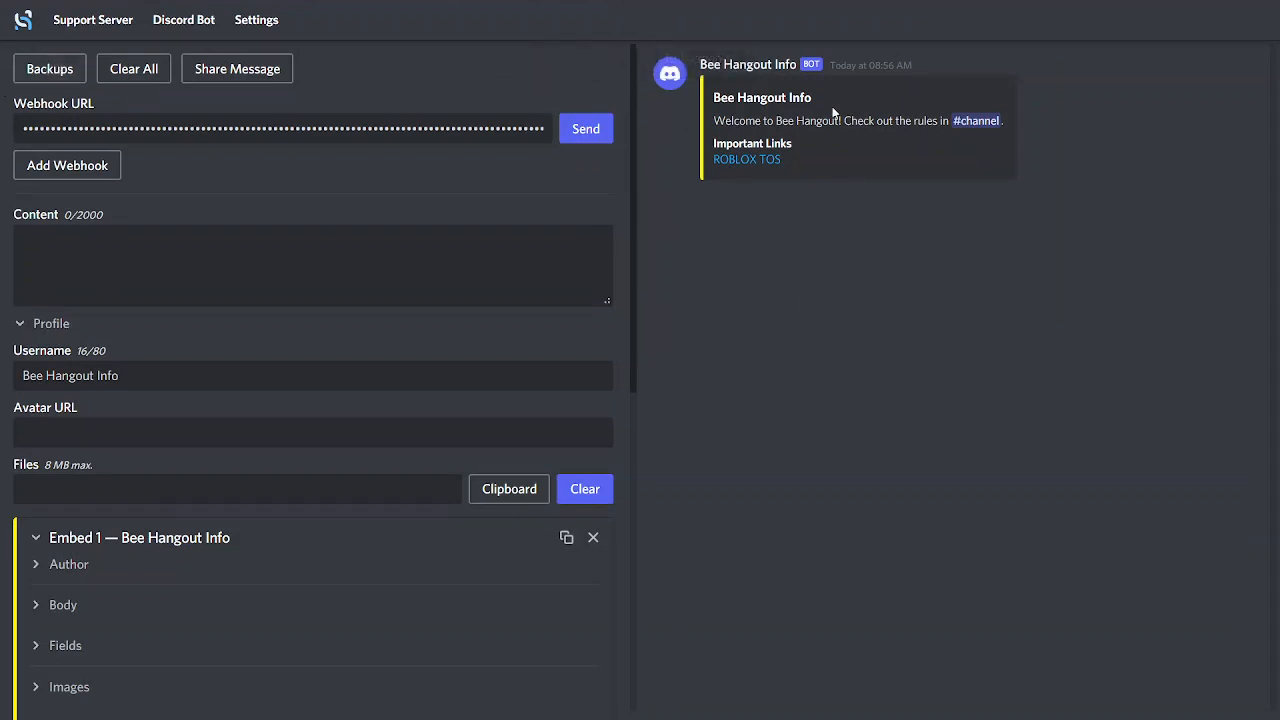
Save the current message as a backup named "Bee Hangout" and close the Backups dialog
left_click(46, 76)
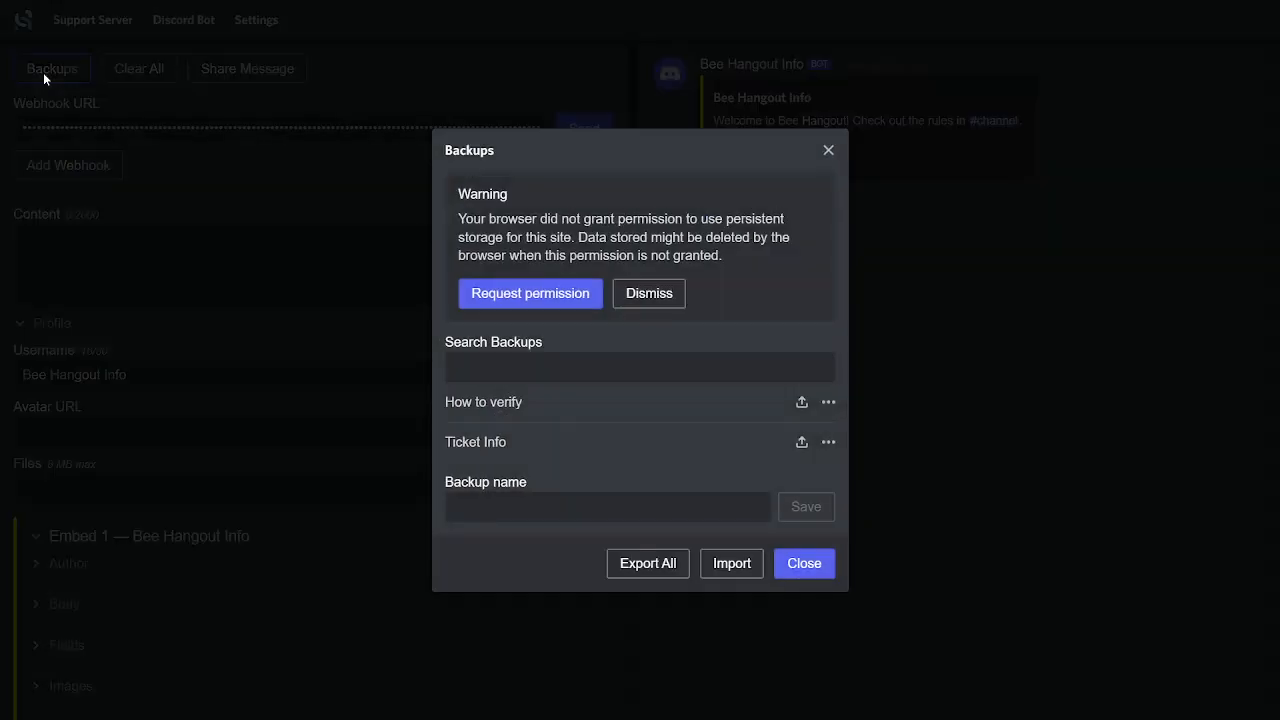
left_click(645, 511)
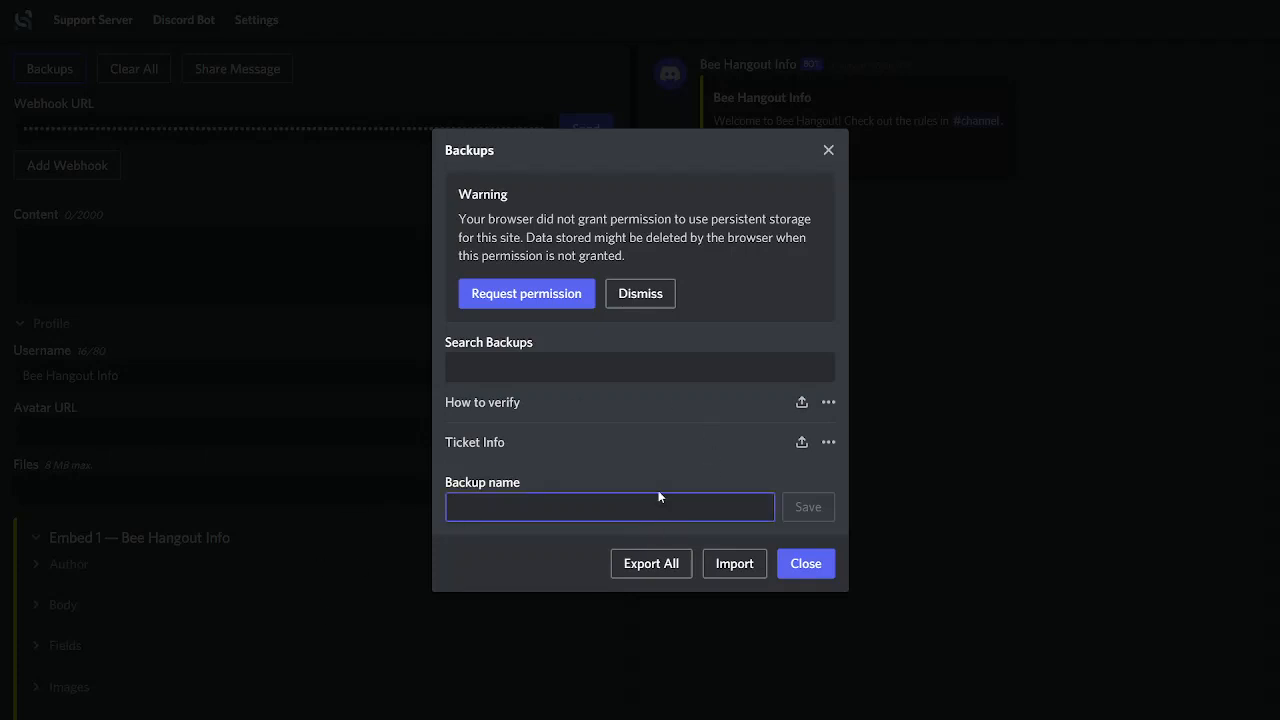
type("Bee H")
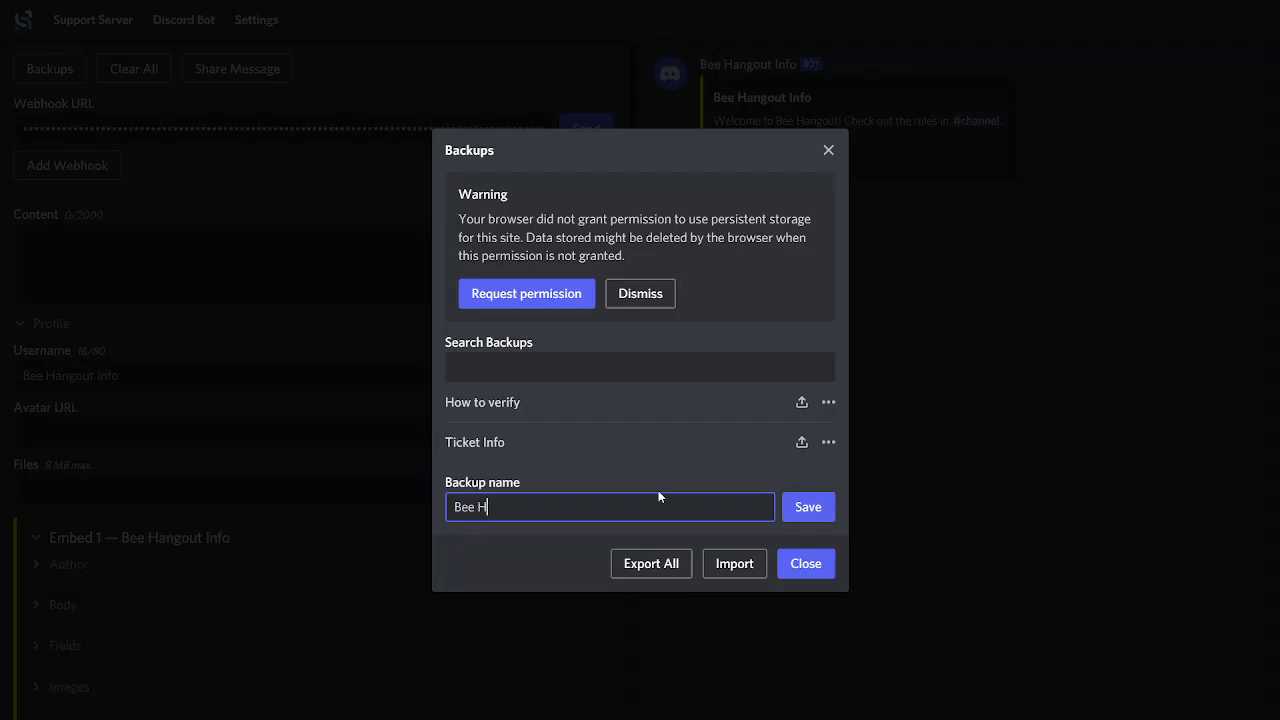
type("angoy")
key("BackSpace")
type("out")
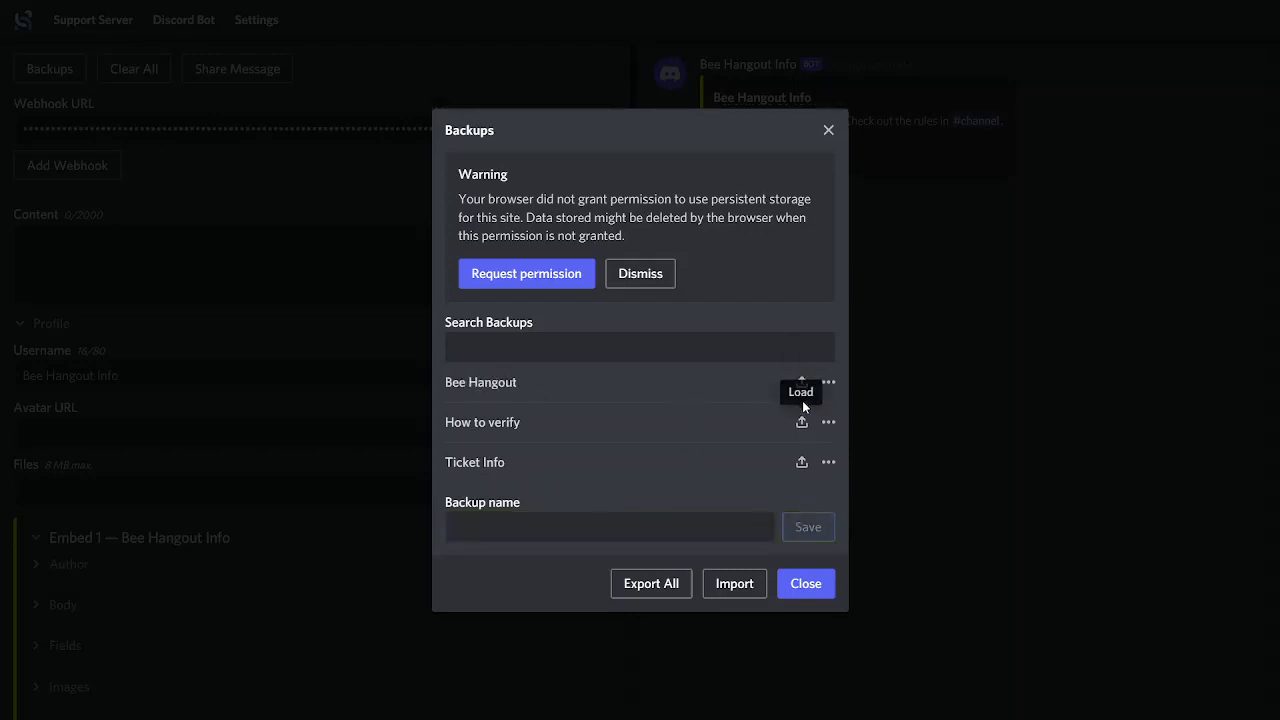
left_click(805, 583)
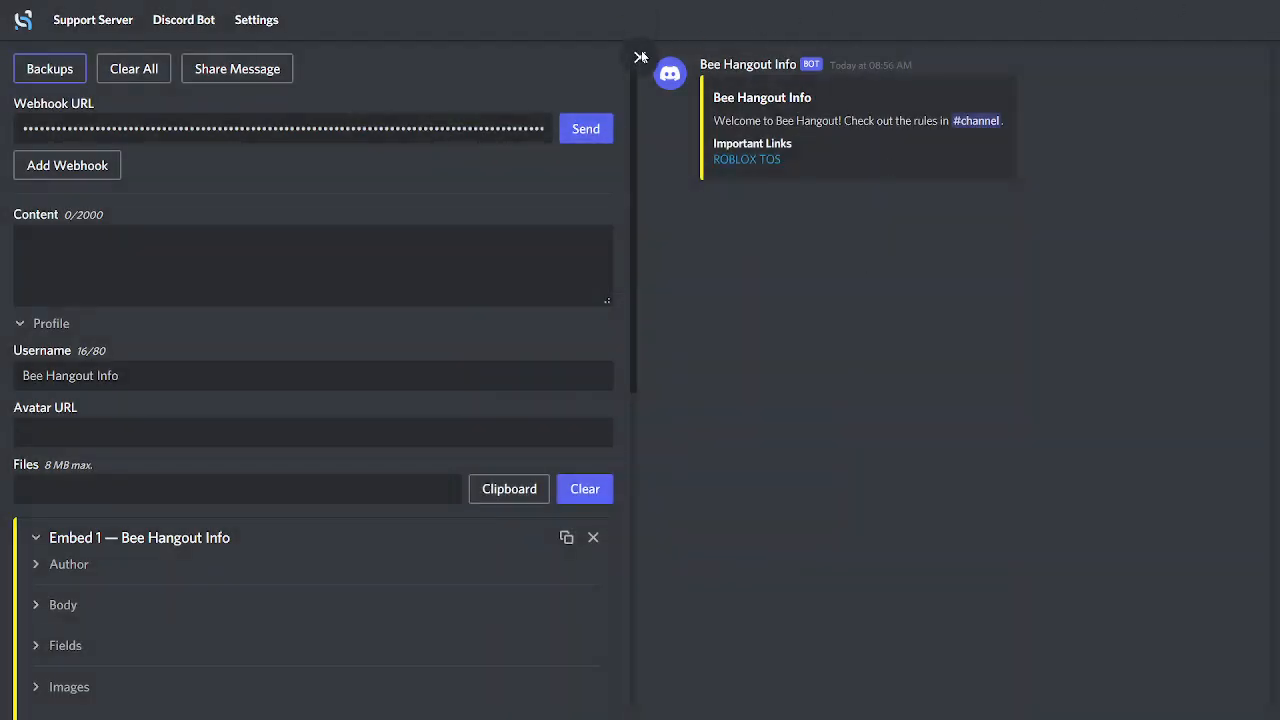
Close the Discohook tab, reopen the site in a new tab and load the "Bee Hangout" backup
left_click(1042, 14)
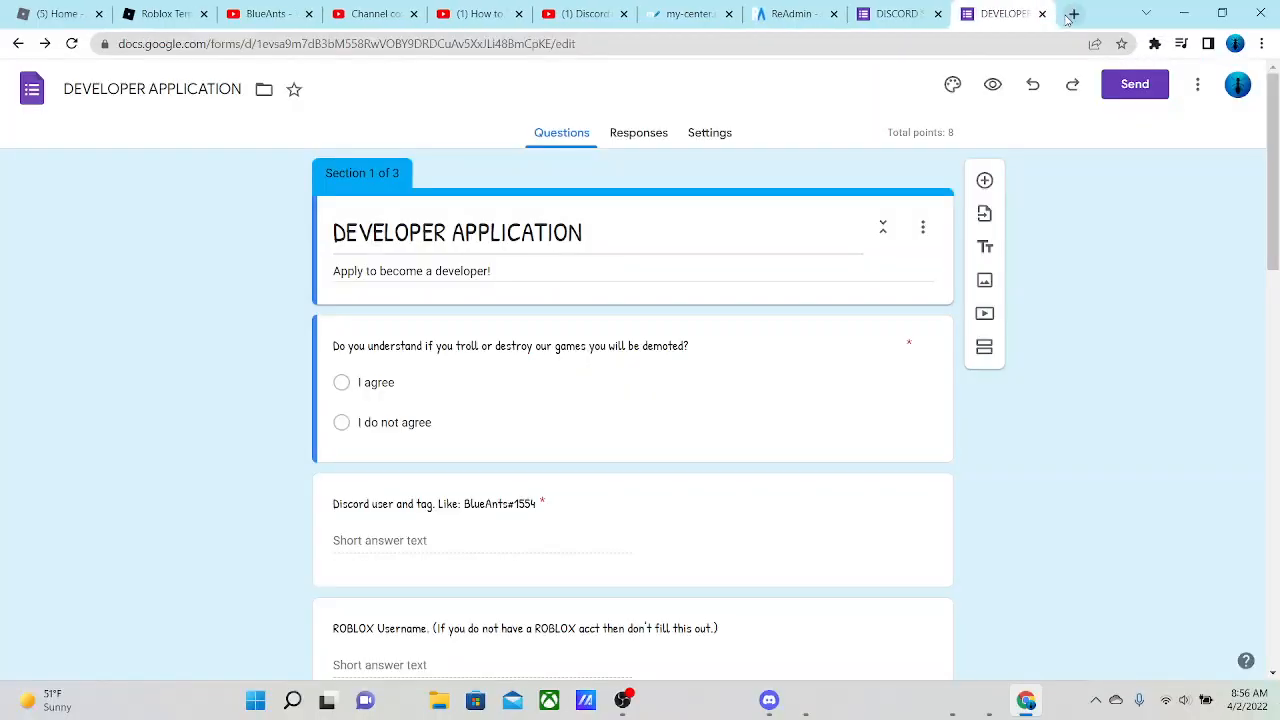
left_click(1075, 14)
left_click(556, 72)
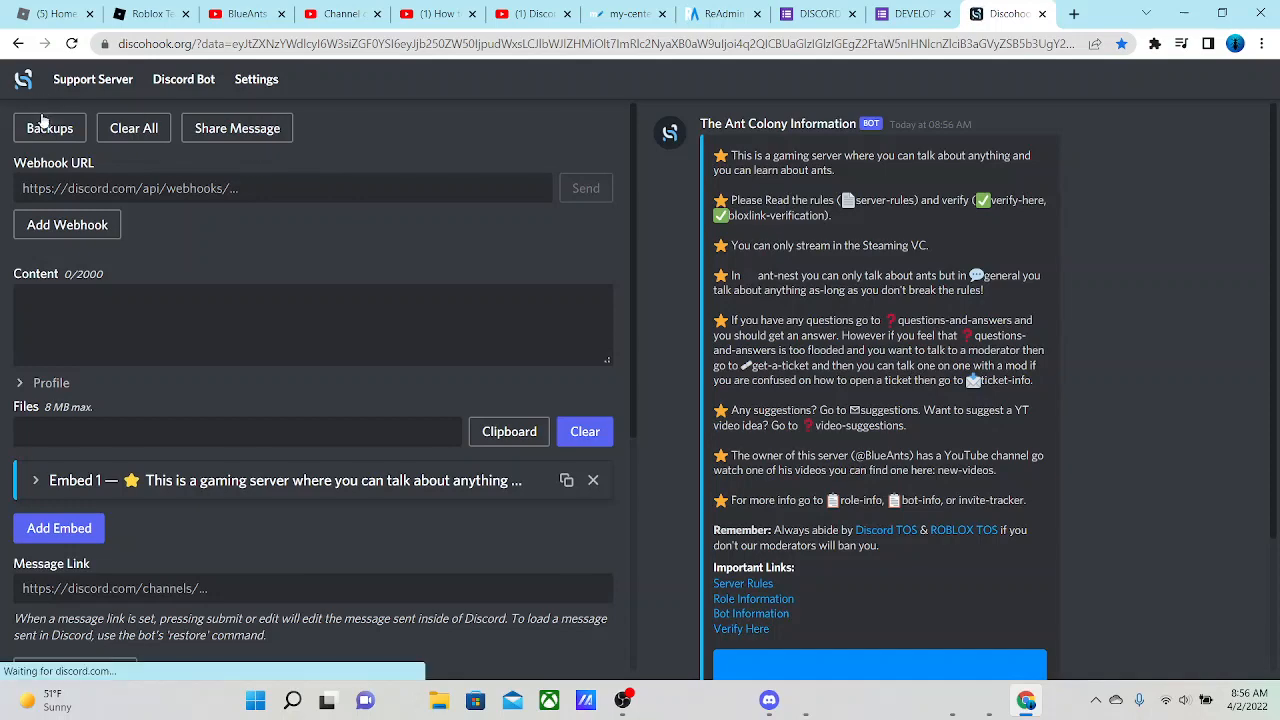
left_click(49, 128)
left_click(801, 393)
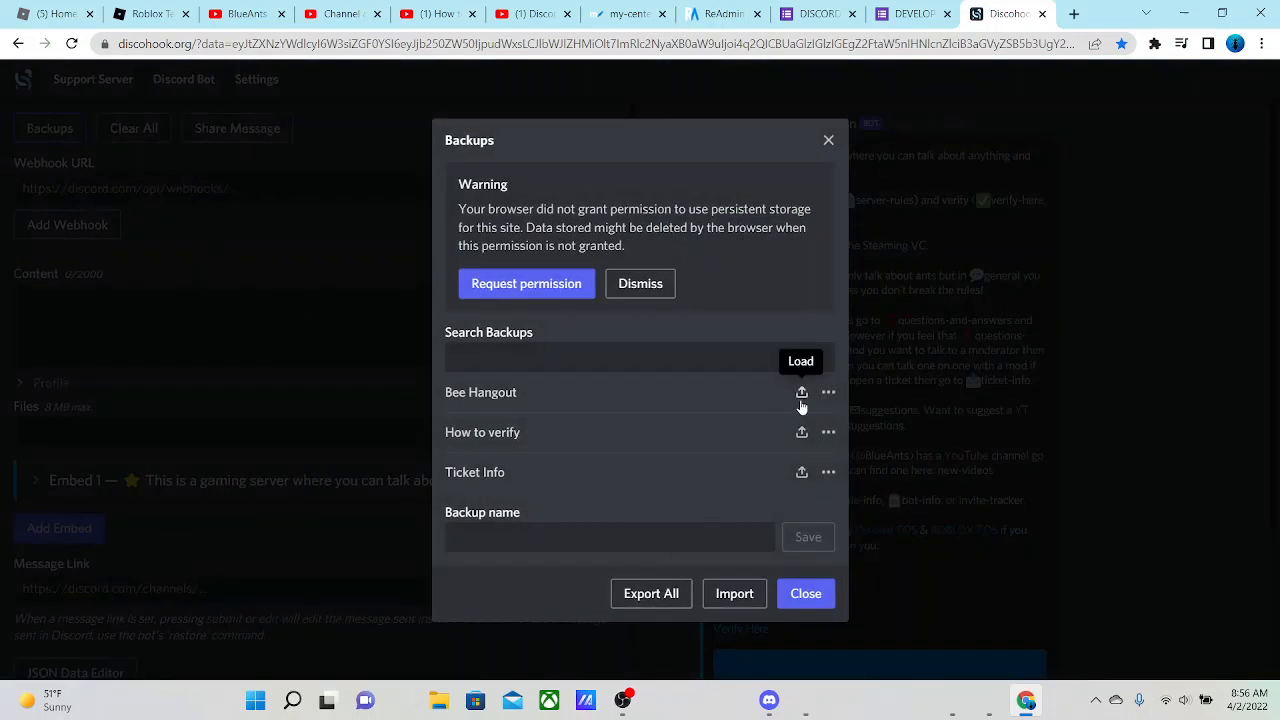
left_click(808, 595)
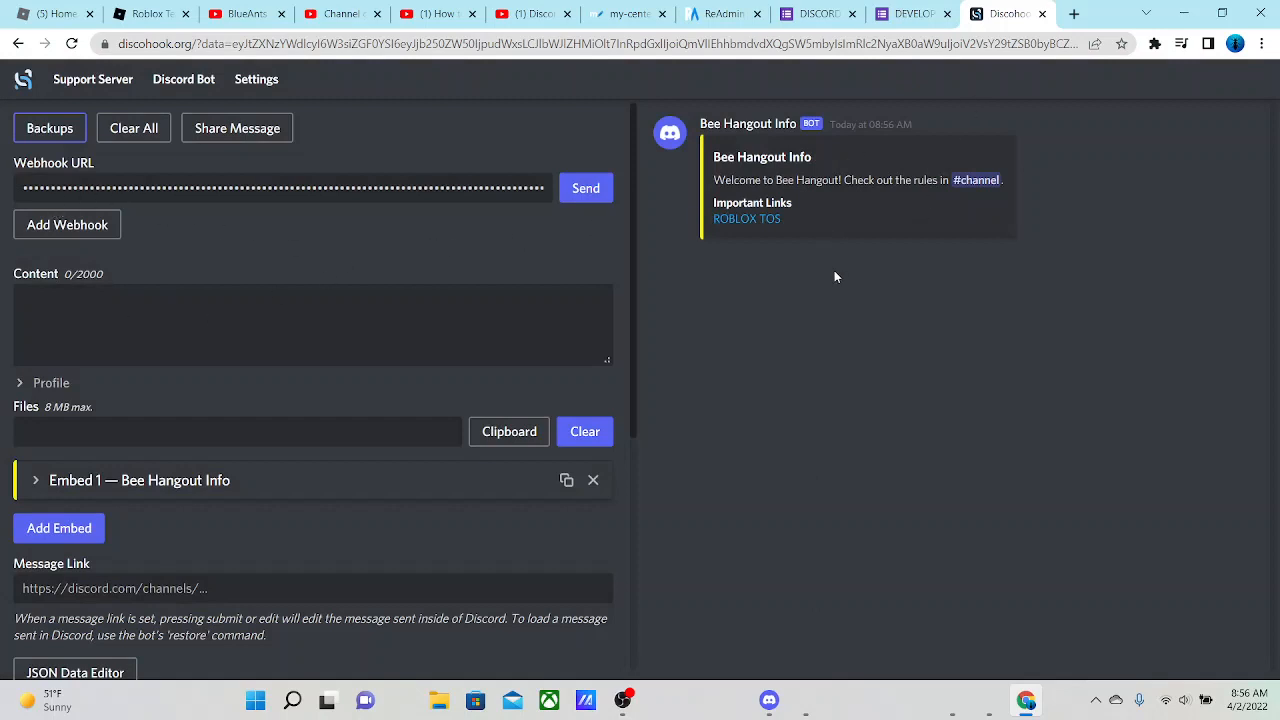
Delete the "Bee Hangout" backup and reopen the backups list to check it
left_click(32, 131)
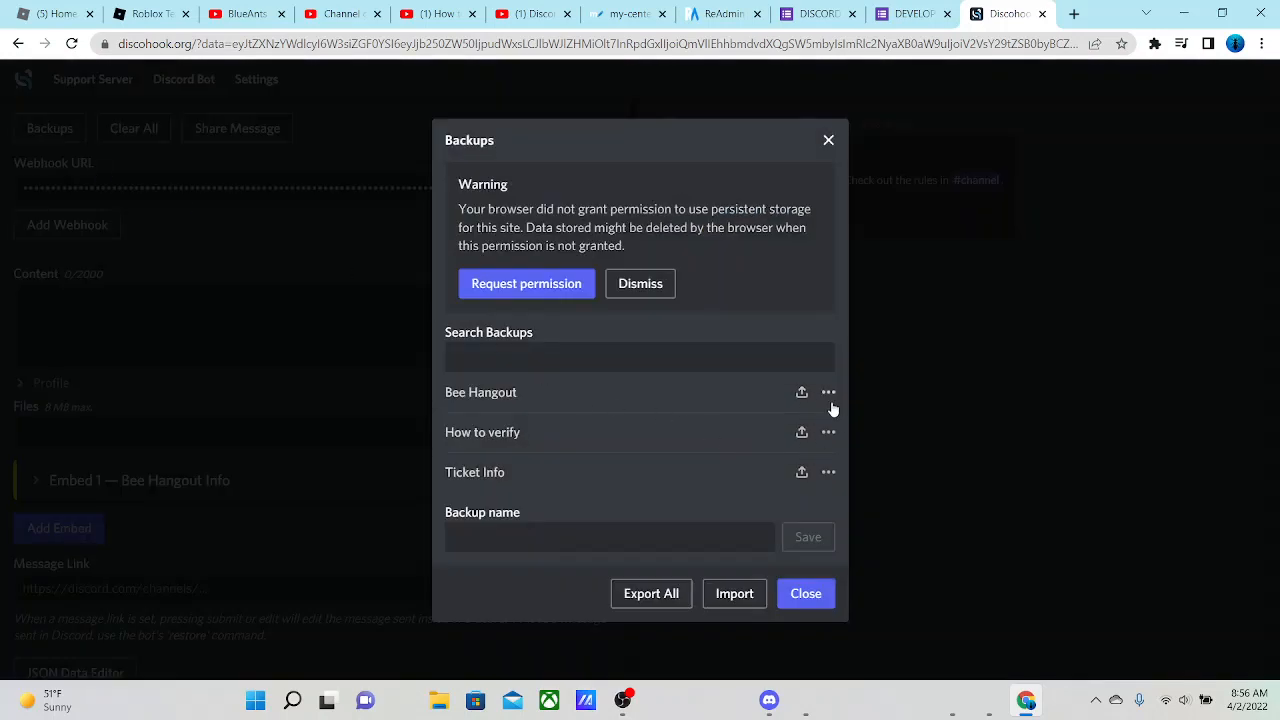
left_click(829, 393)
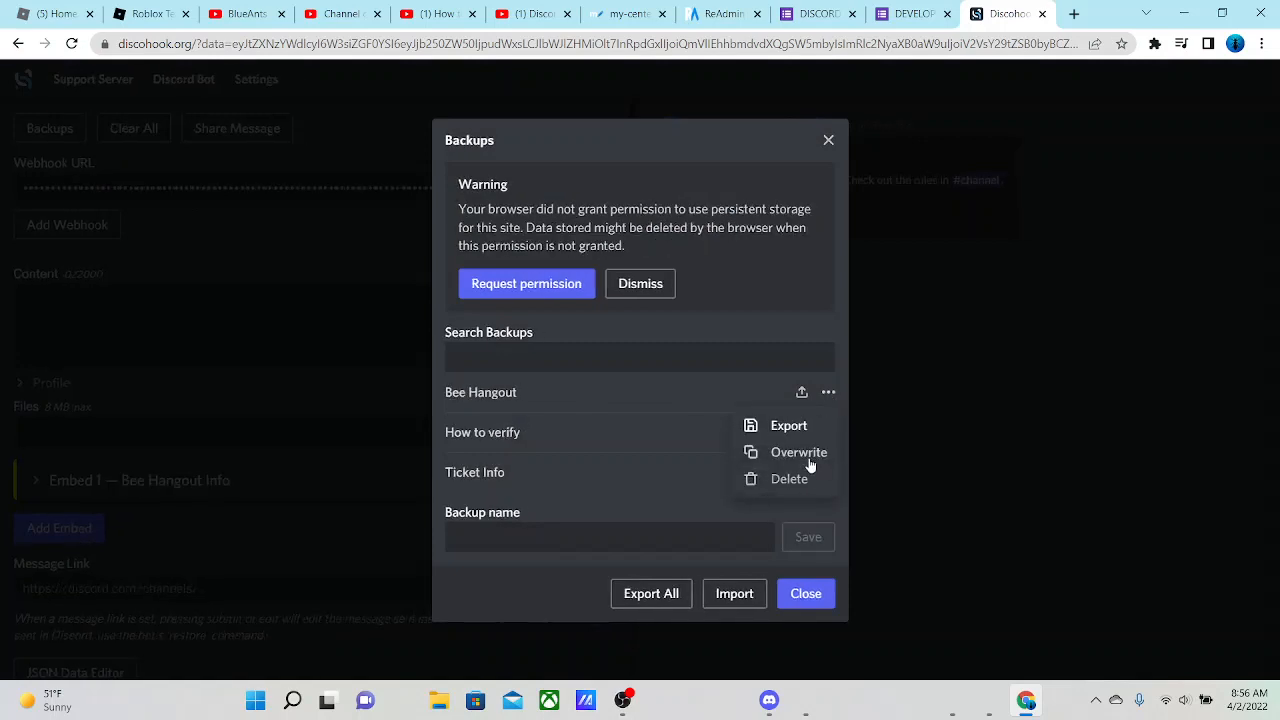
left_click(792, 480)
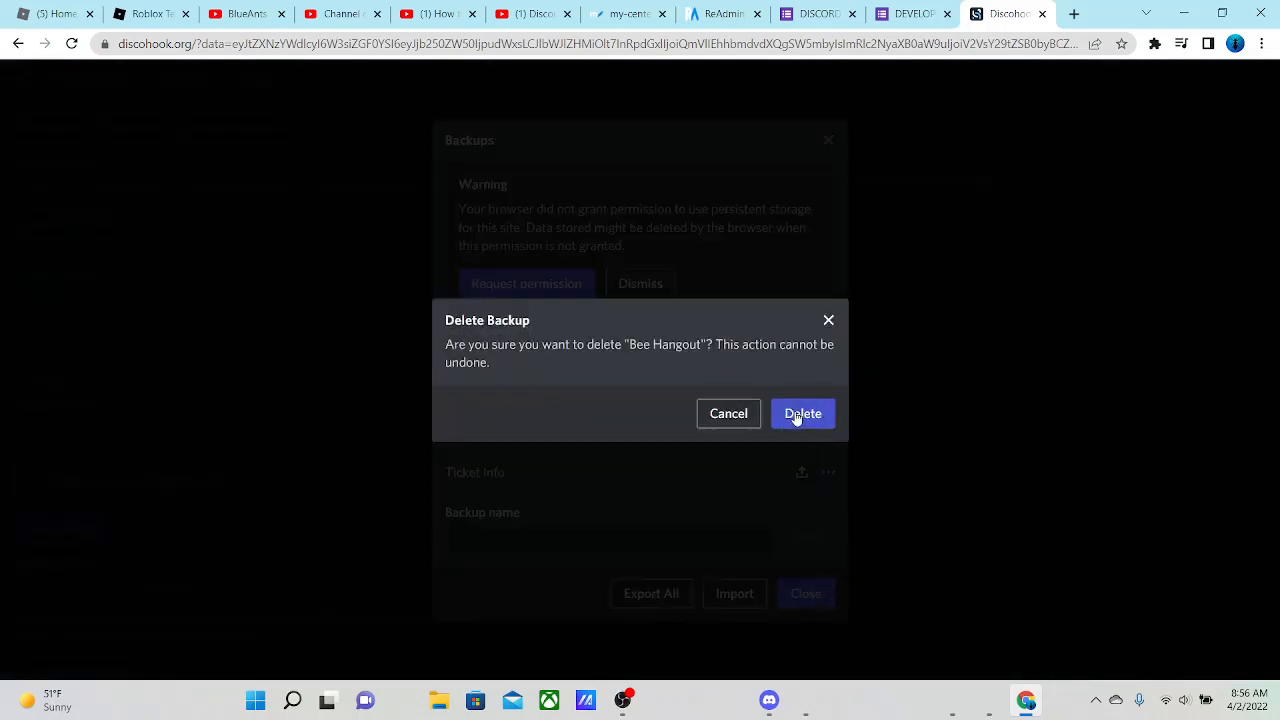
left_click(800, 414)
left_click(806, 572)
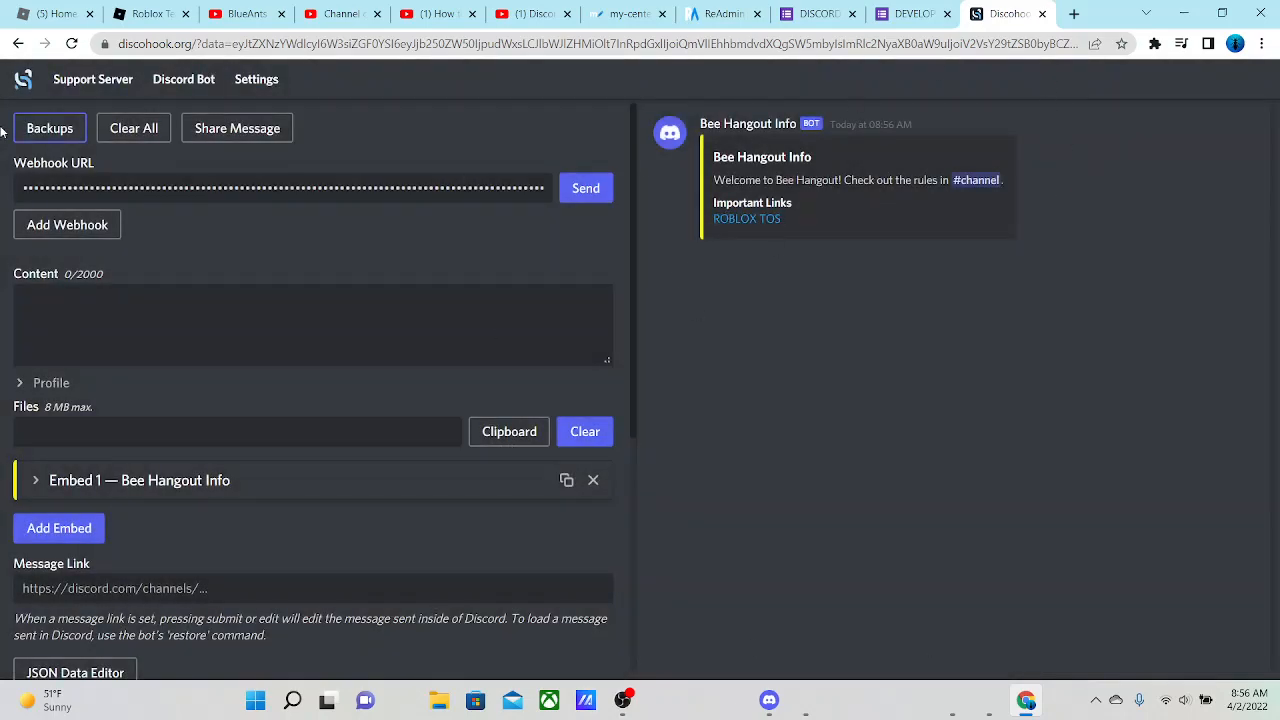
left_click(32, 124)
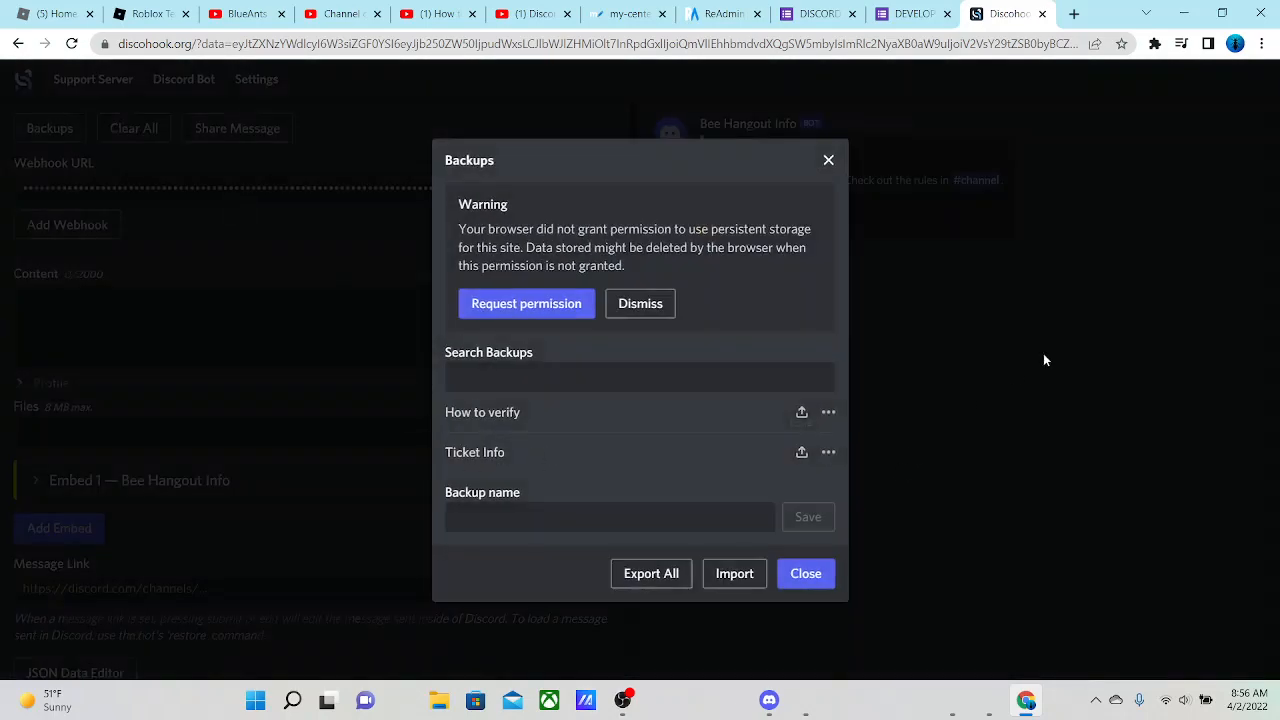
left_click(1043, 358)
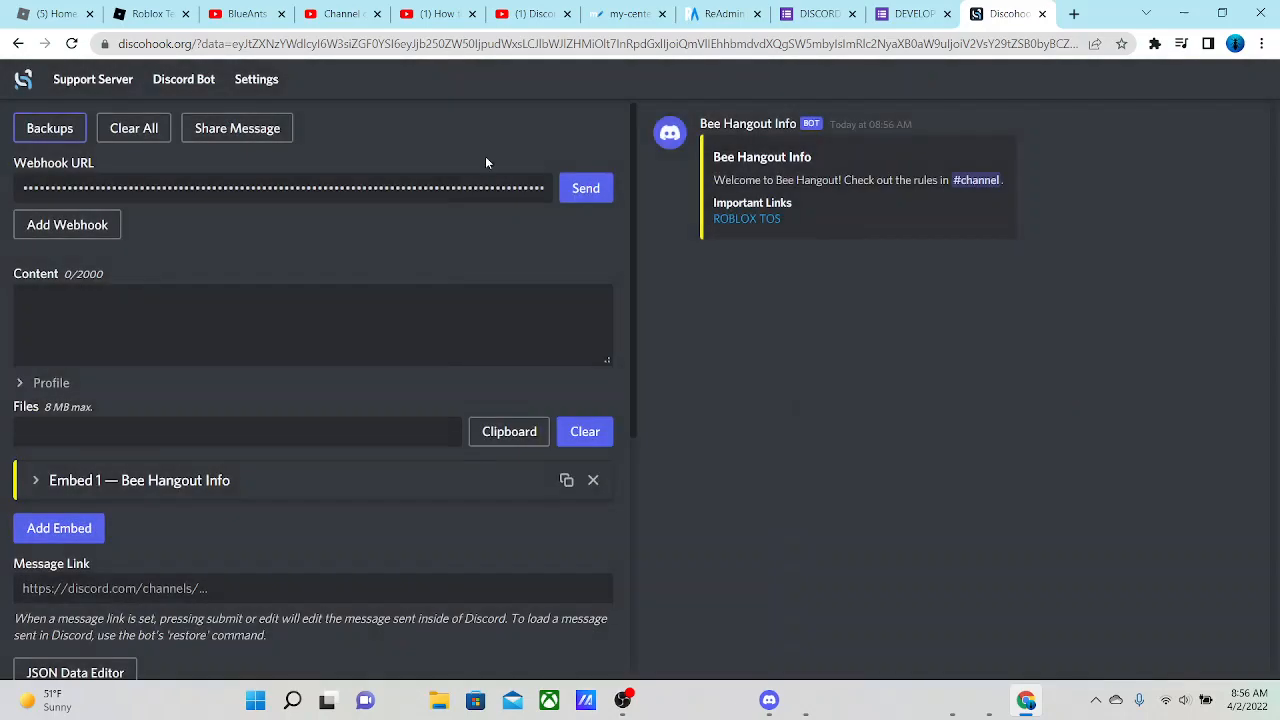
Look at the bee-hangout channel in Discord and return to Discohook in full screen
left_click(760, 702)
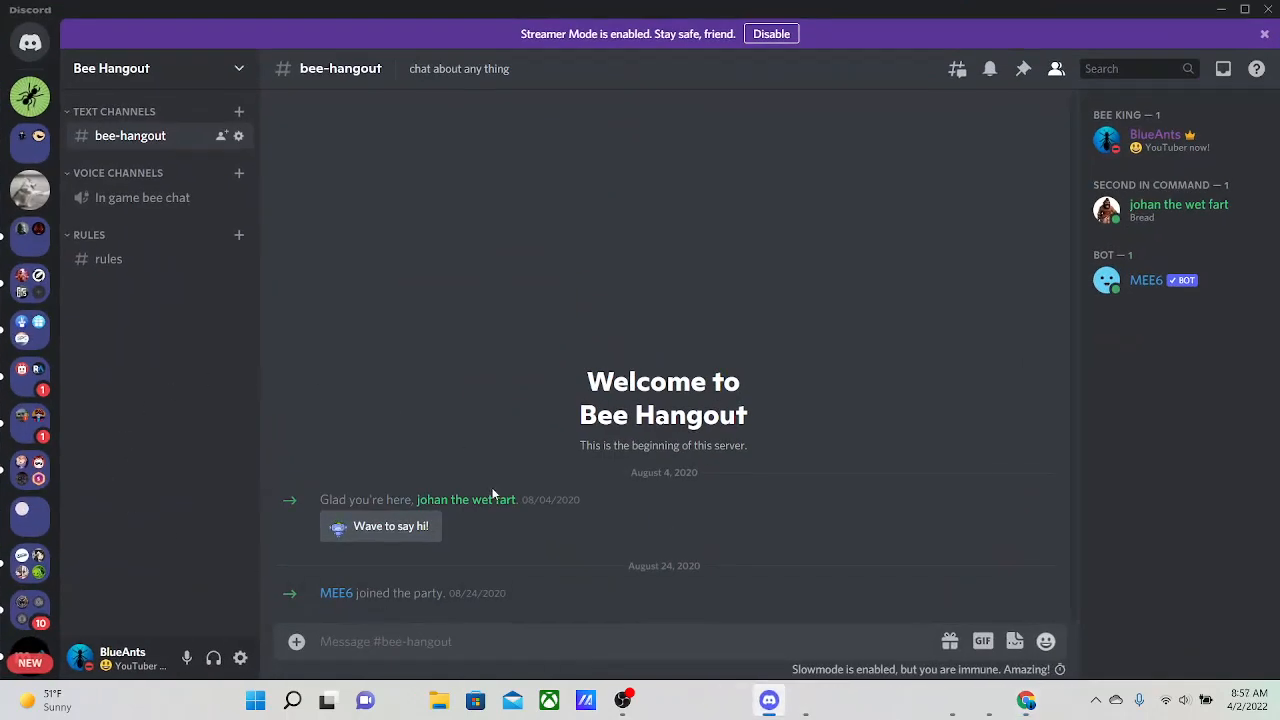
left_click(1221, 9)
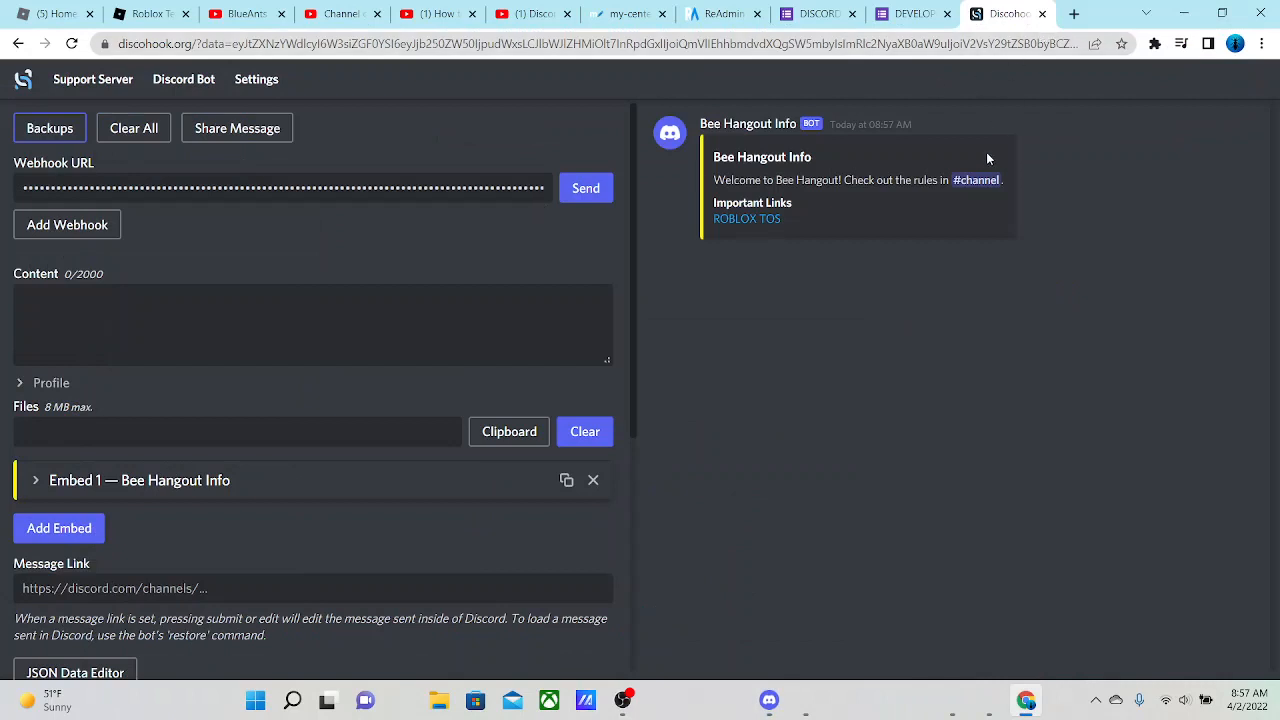
left_click(1262, 43)
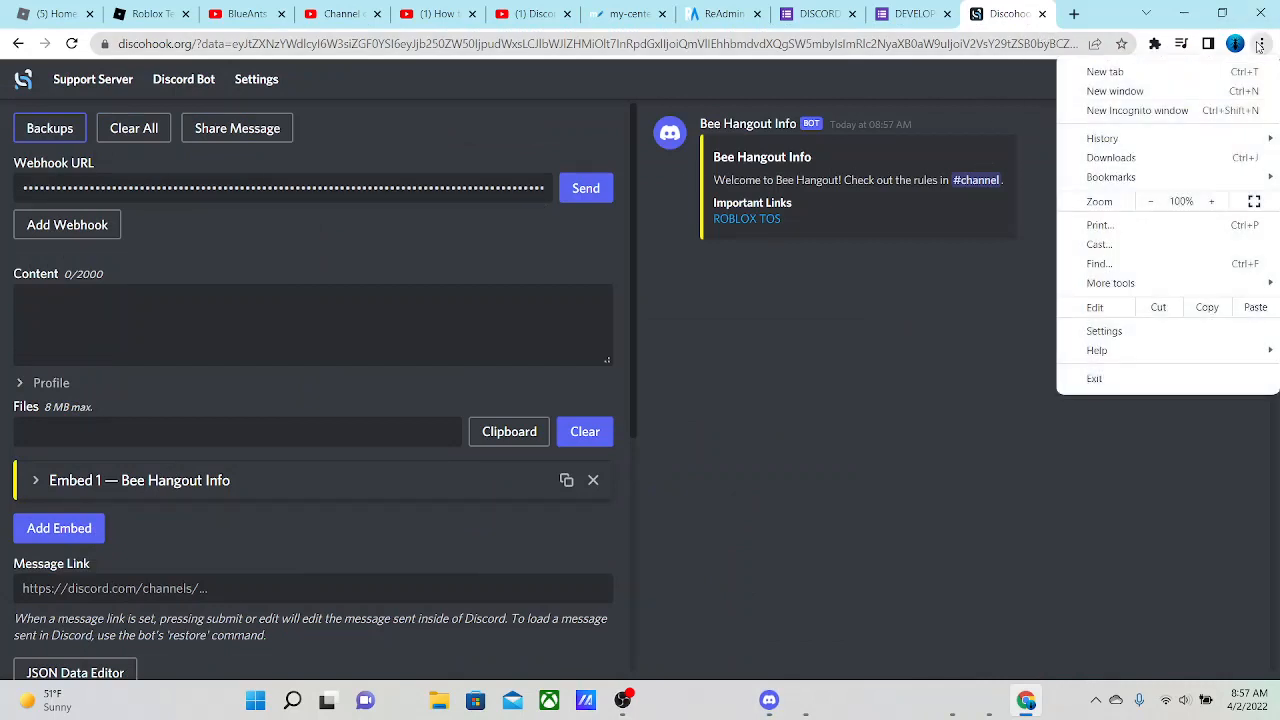
left_click(1257, 200)
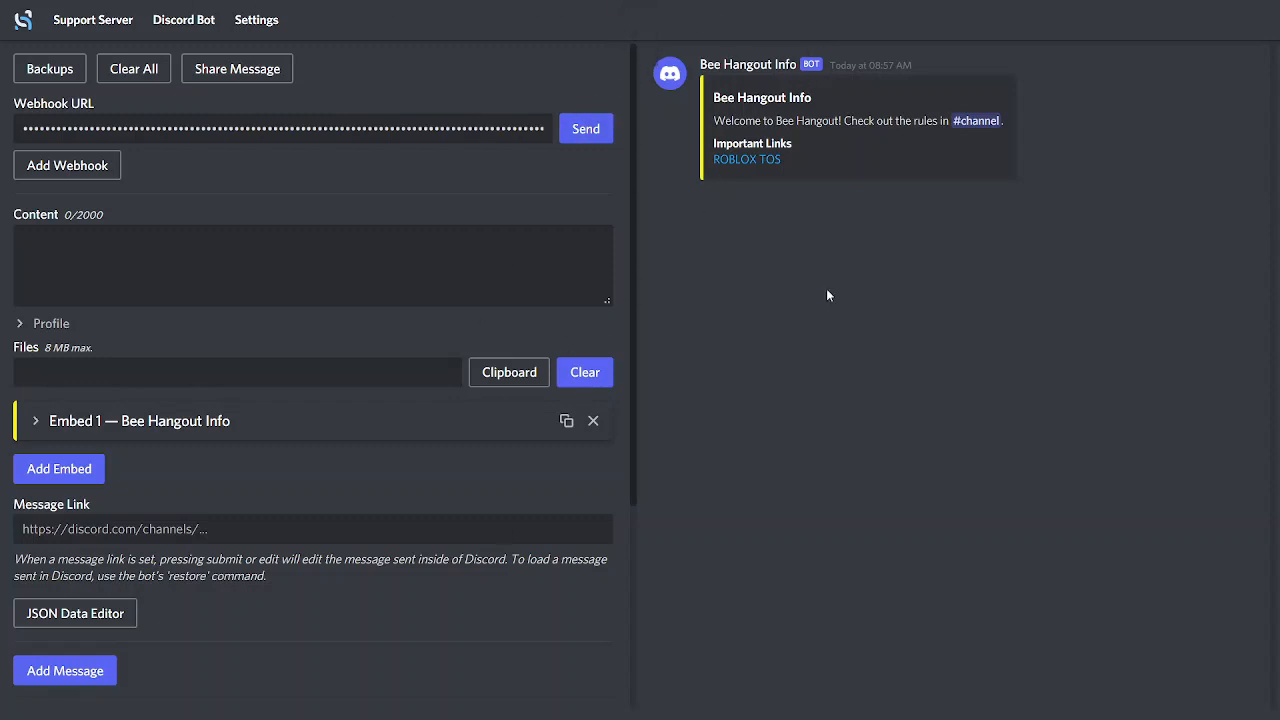
right_click(318, 79)
left_click(758, 266)
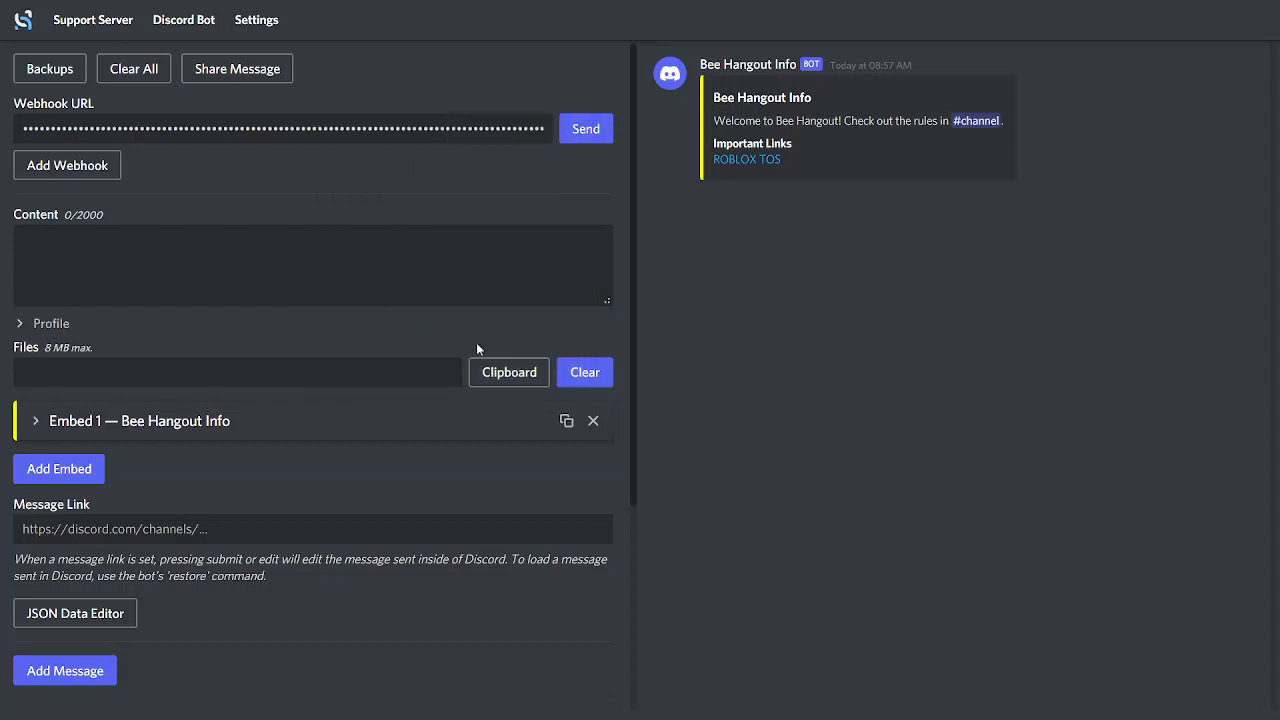